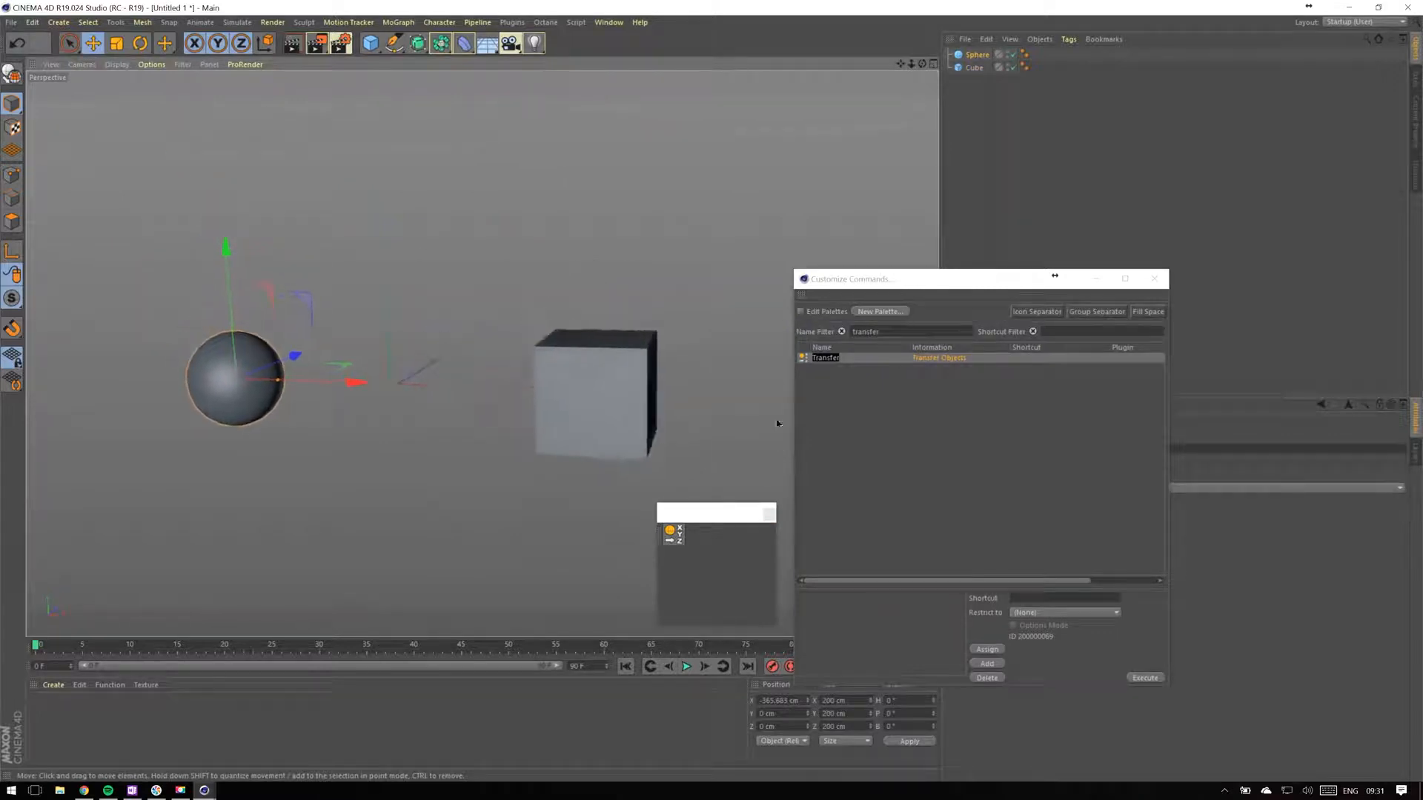
Transfer the sphere to the cube's position with the Transfer command.
left_click(676, 538)
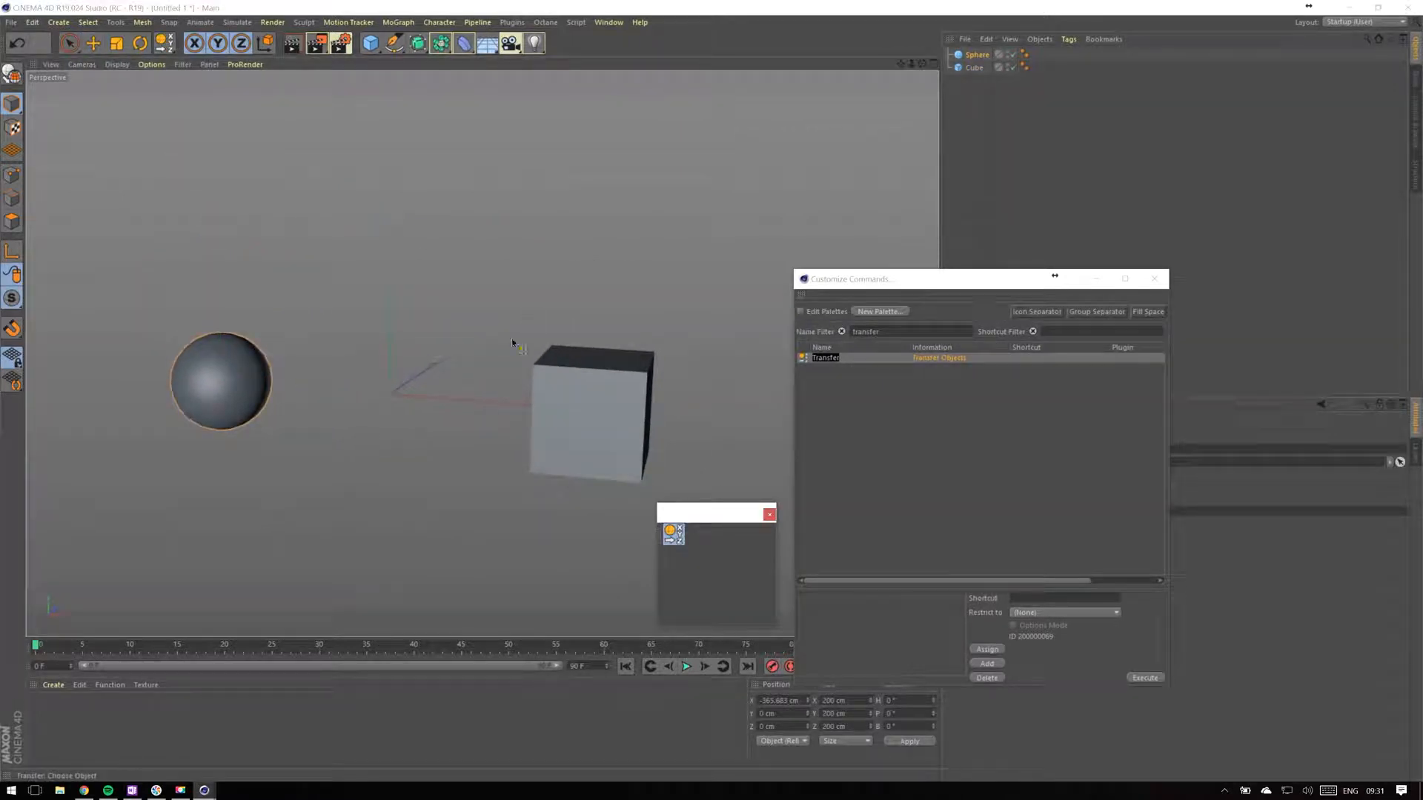
left_click(563, 445)
key("e")
left_click_drag(306, 246, 691, 394, "alt")
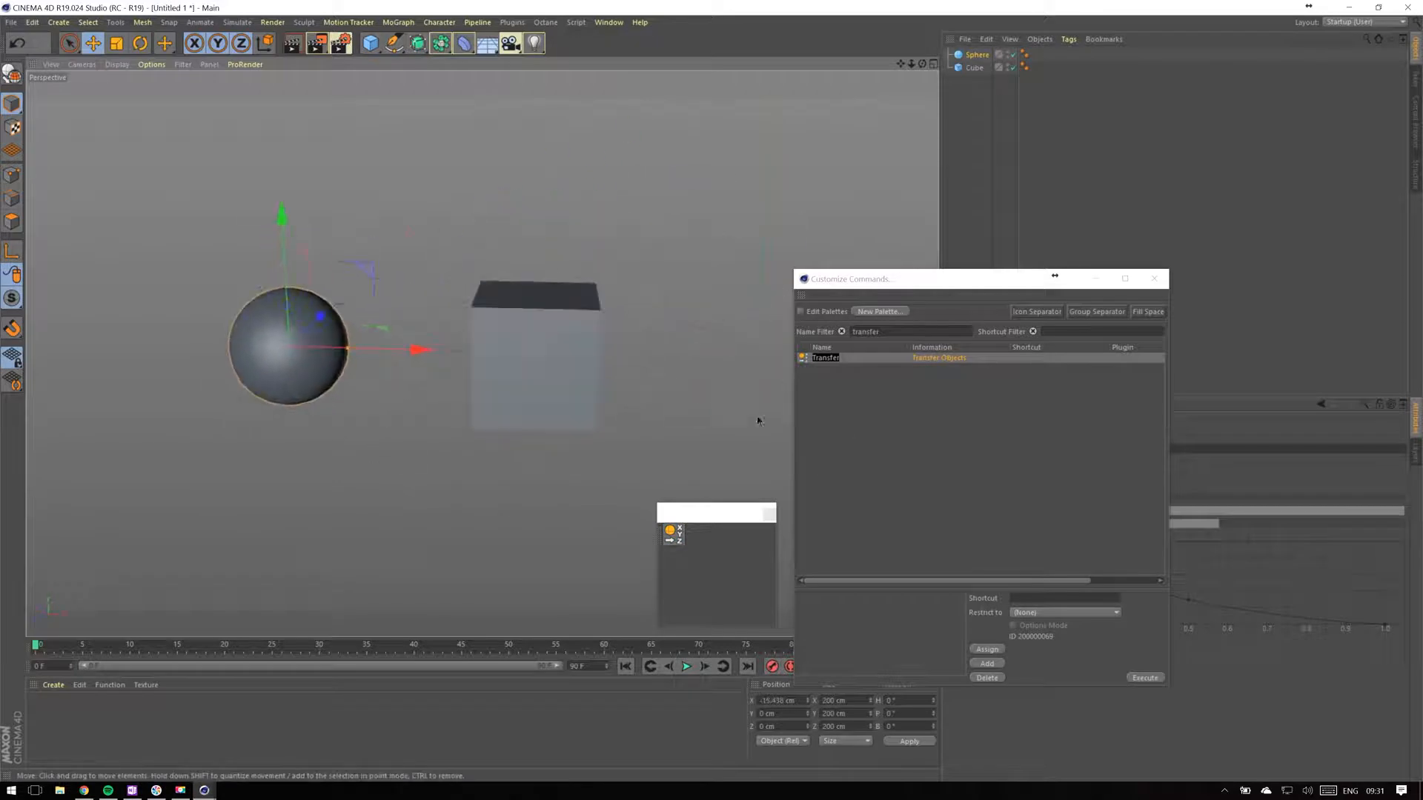
Filter the command list by "axis t" and add the Center Axis to command to the custom palette.
key("shift+F12")
type("axis t")
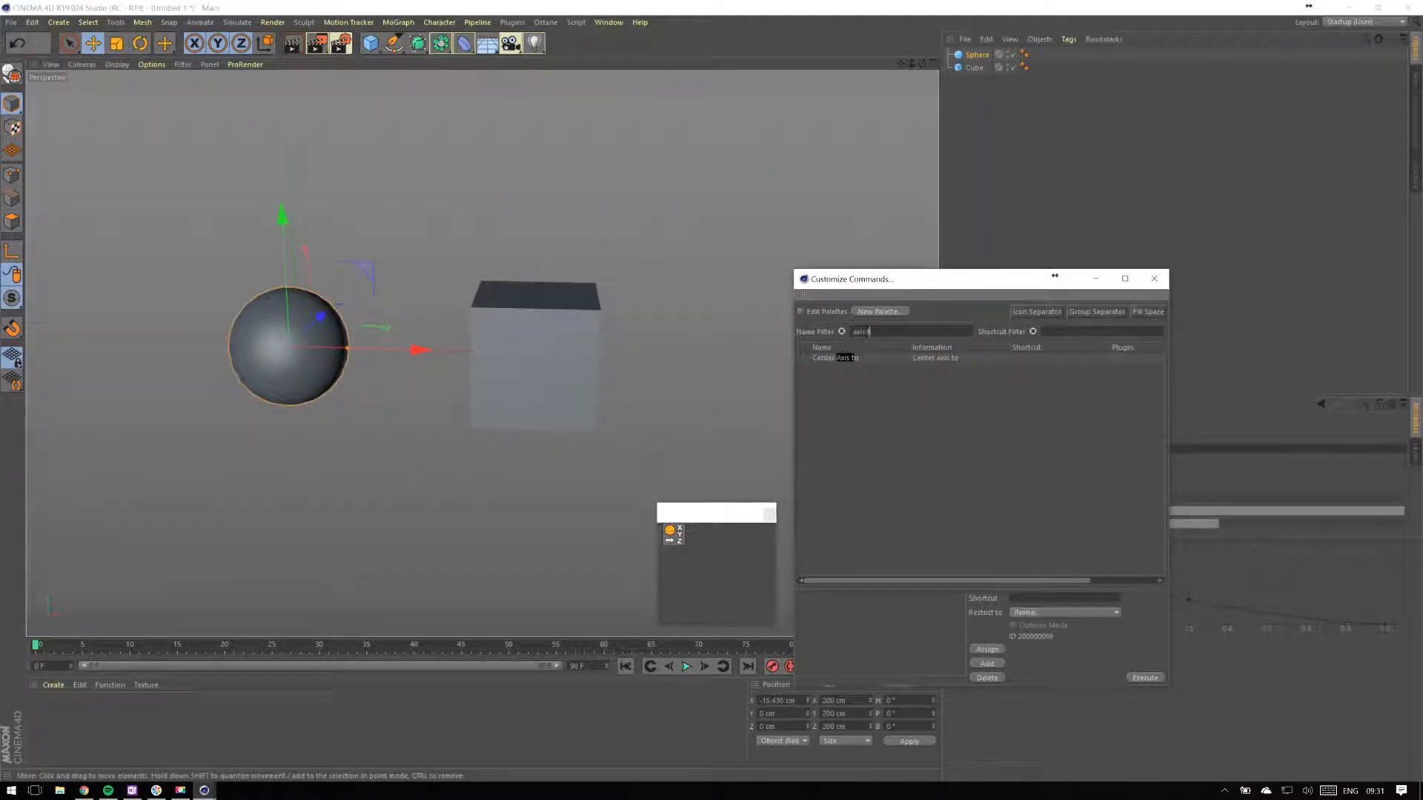
left_click_drag(846, 360, 696, 489)
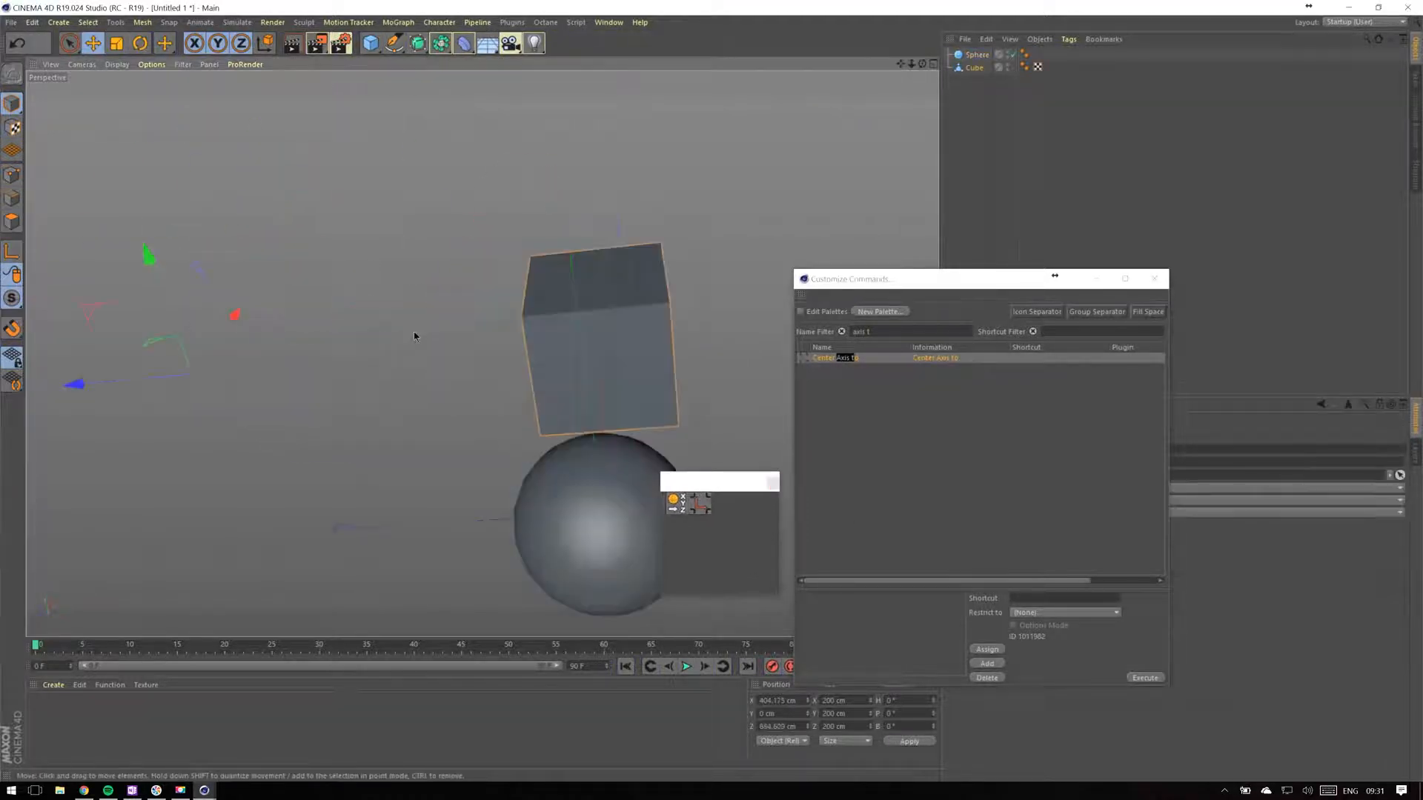
Shift the cube's offset axis slightly and center it on the cube's geometry with Center Axis to.
left_click_drag(414, 333, 363, 352, "alt")
mouse_move(100, 311)
left_mouse_down()
mouse_move(118, 313)
mouse_move(89, 311)
left_mouse_up()
mouse_move(190, 251)
left_mouse_down()
mouse_move(199, 204)
mouse_move(187, 274)
left_mouse_up()
middle_click_drag(654, 485, 624, 480, "alt")
left_click_drag(699, 489, 103, 498)
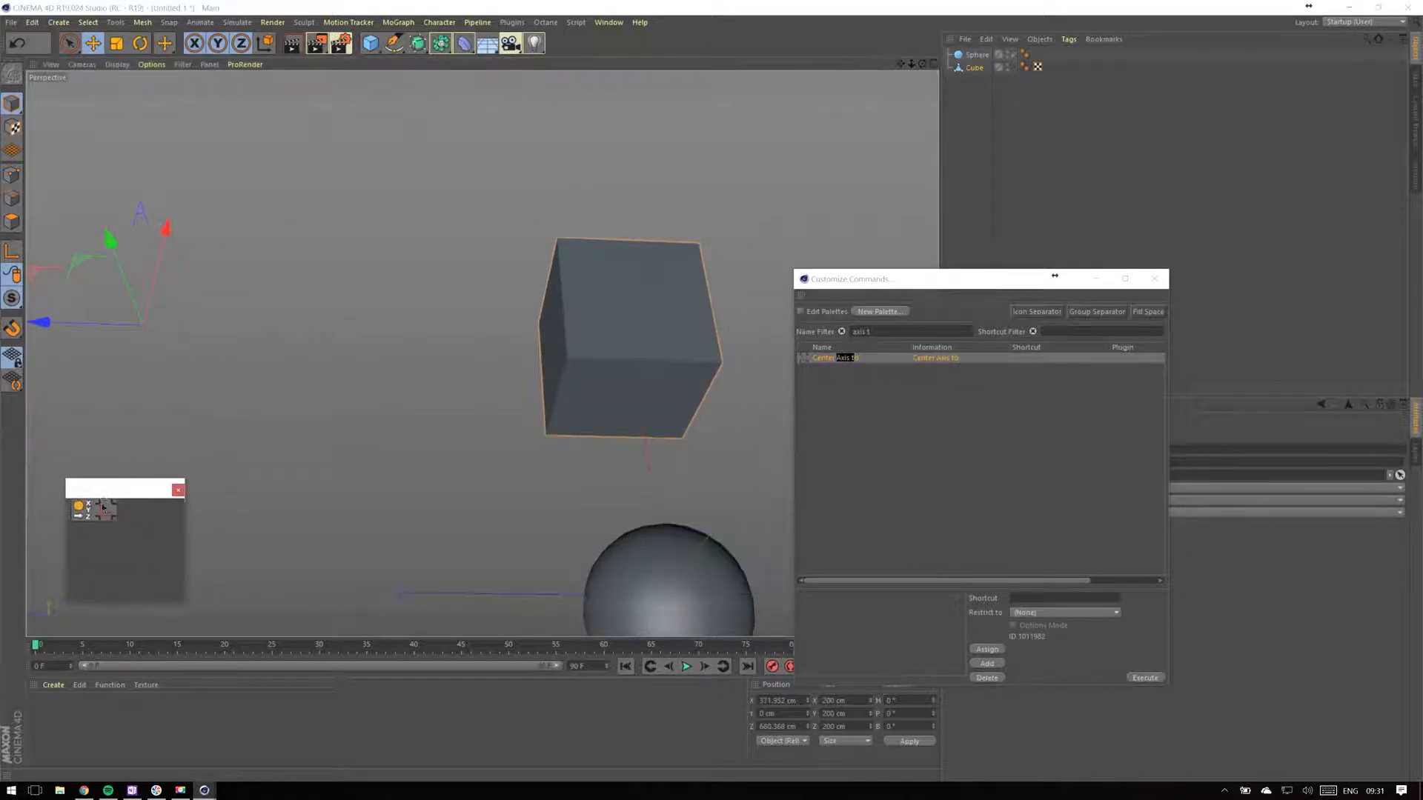
left_click(113, 512)
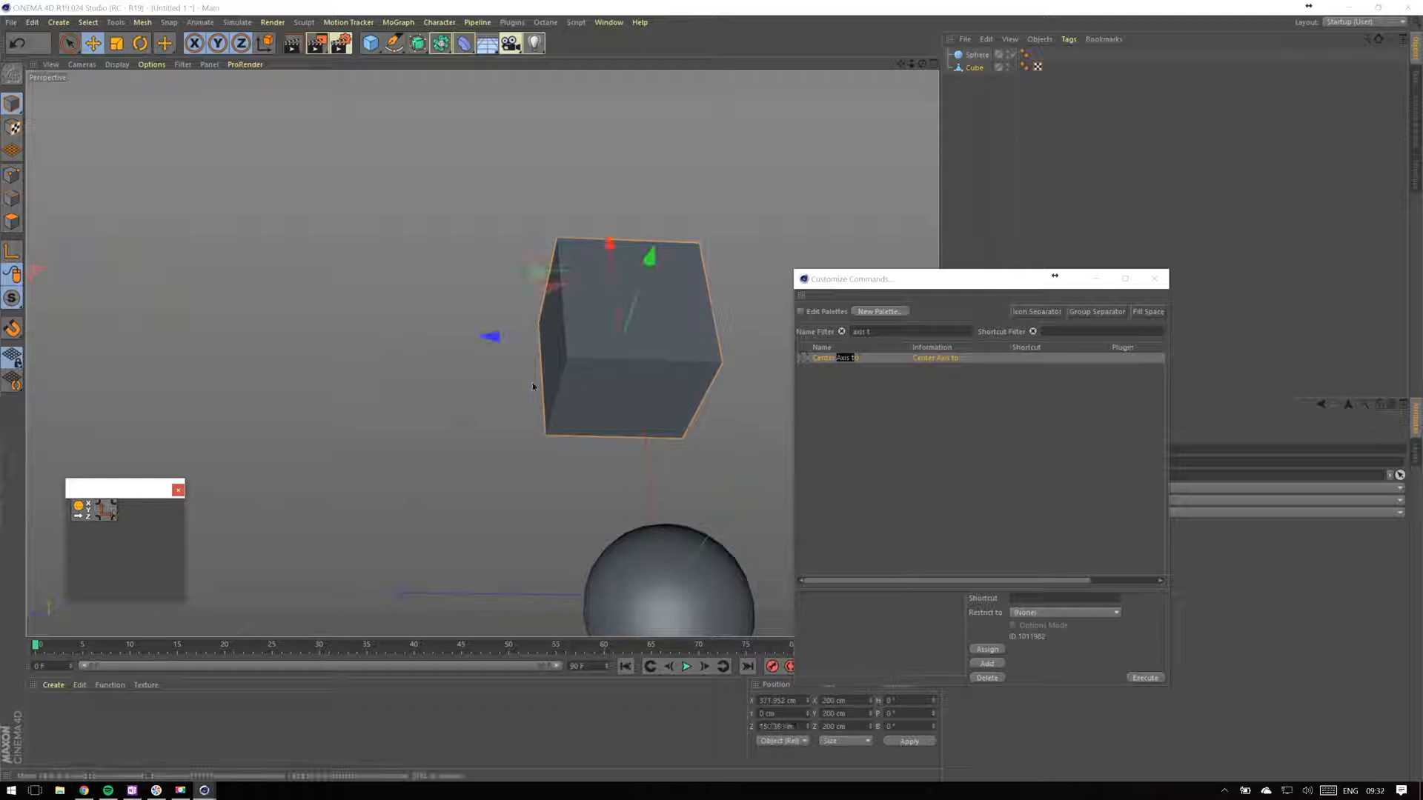
left_click_drag(673, 299, 755, 380, "alt")
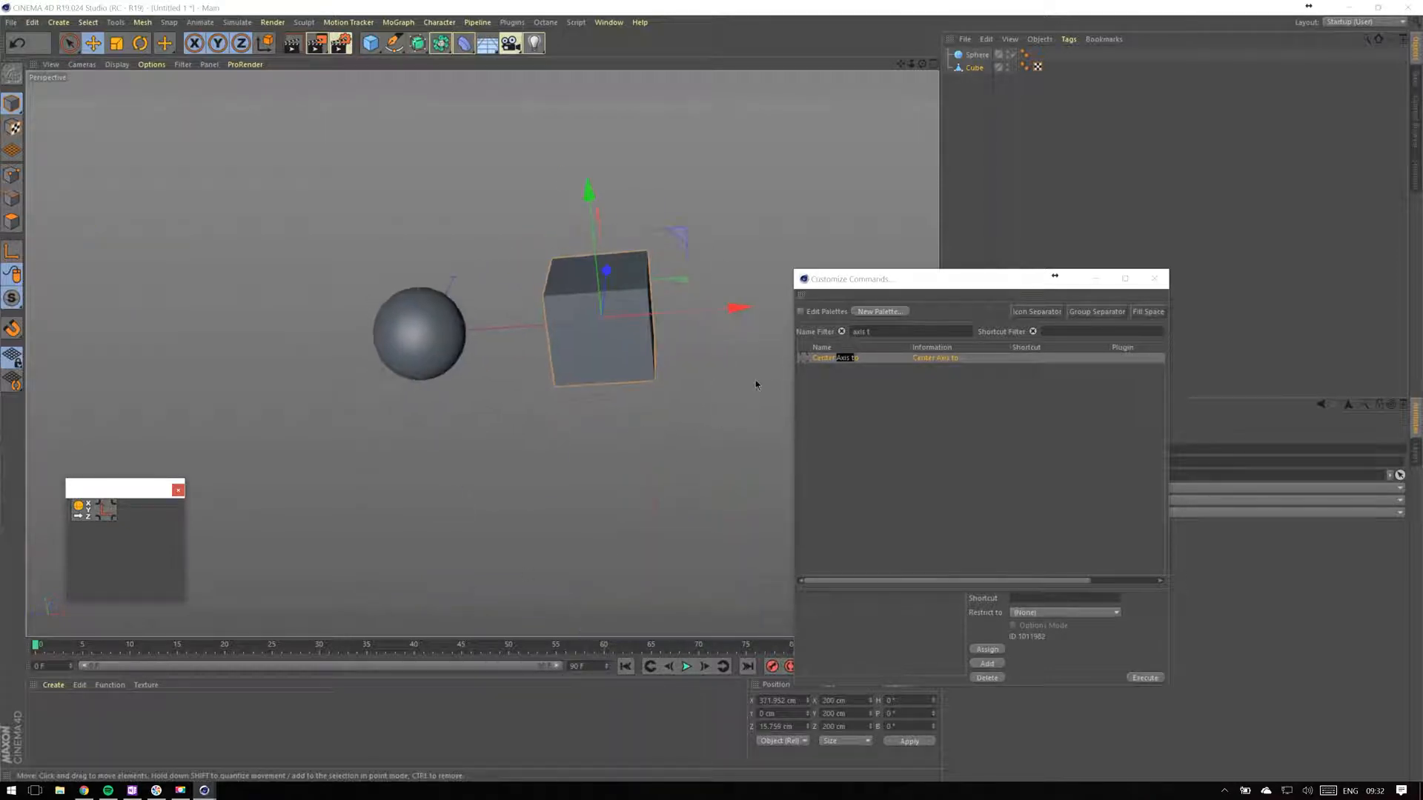
Filter the command list by "scroll to first active" and add Scroll to First Active to the custom palette.
double_click(931, 332)
type("scroll tp")
key("BackSpace")
type("o first active")
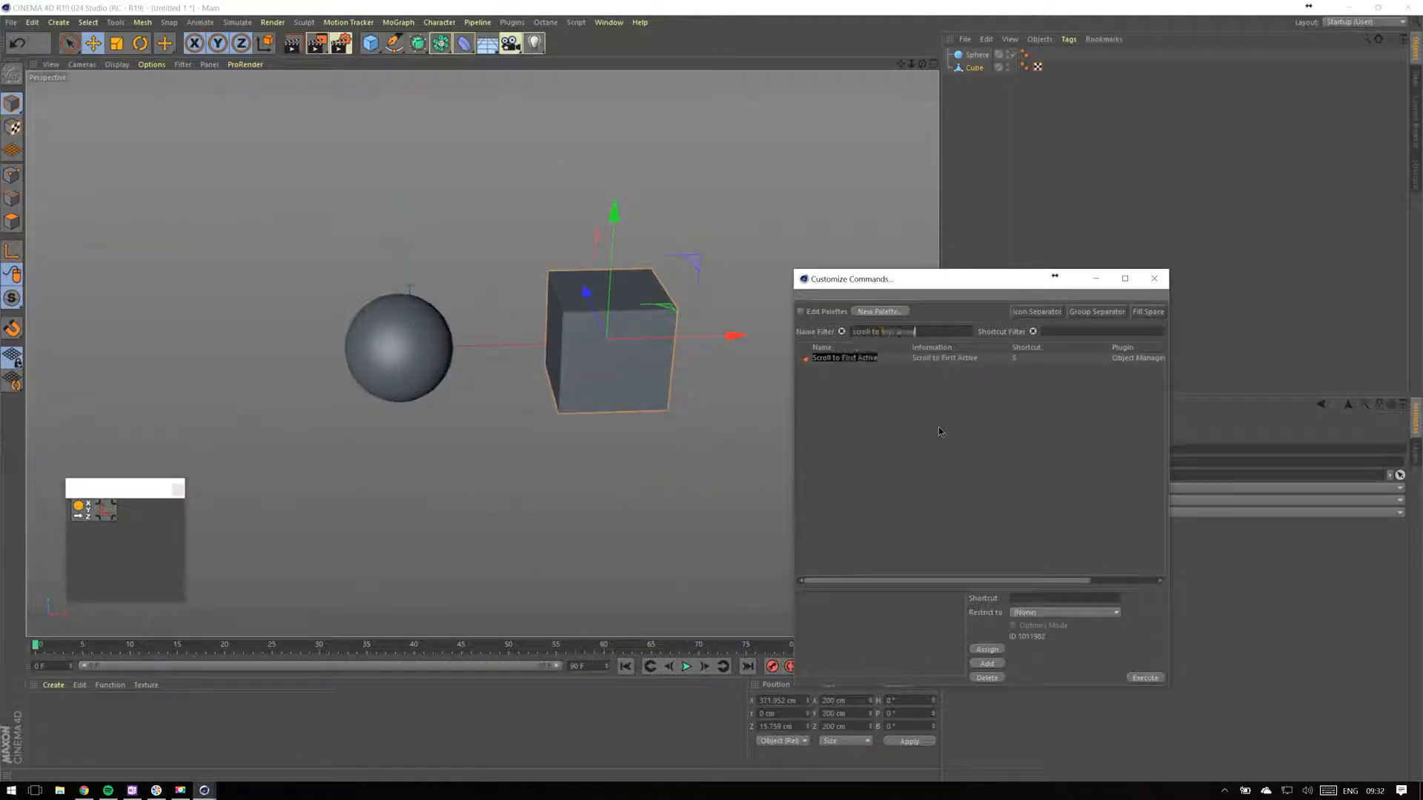
mouse_move(929, 359)
left_mouse_down()
mouse_move(158, 517)
mouse_move(344, 519)
left_mouse_up()
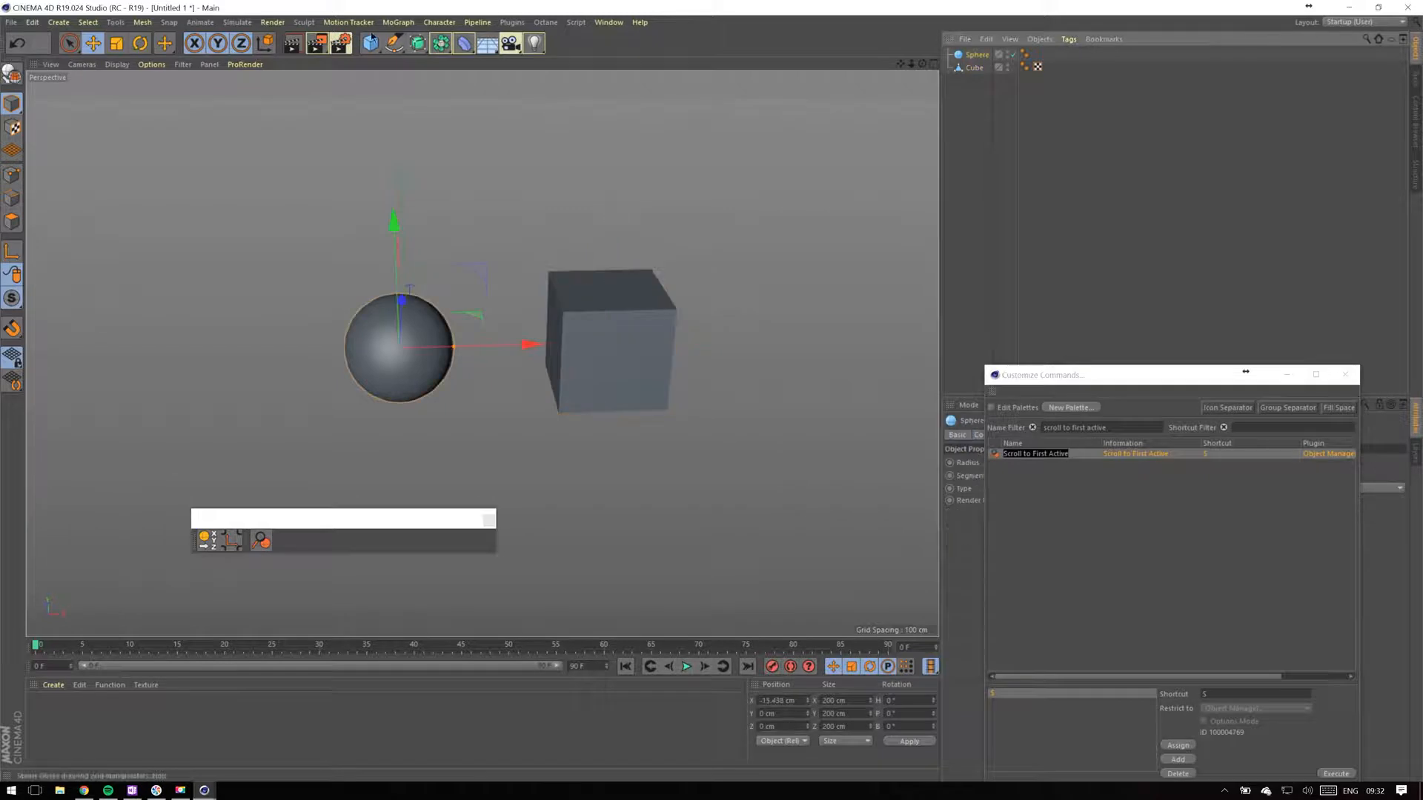
Select one sphere in the grid of cloned spheres and locate it in the object list with Scroll to First Active.
left_click_drag(1264, 384, 784, 365)
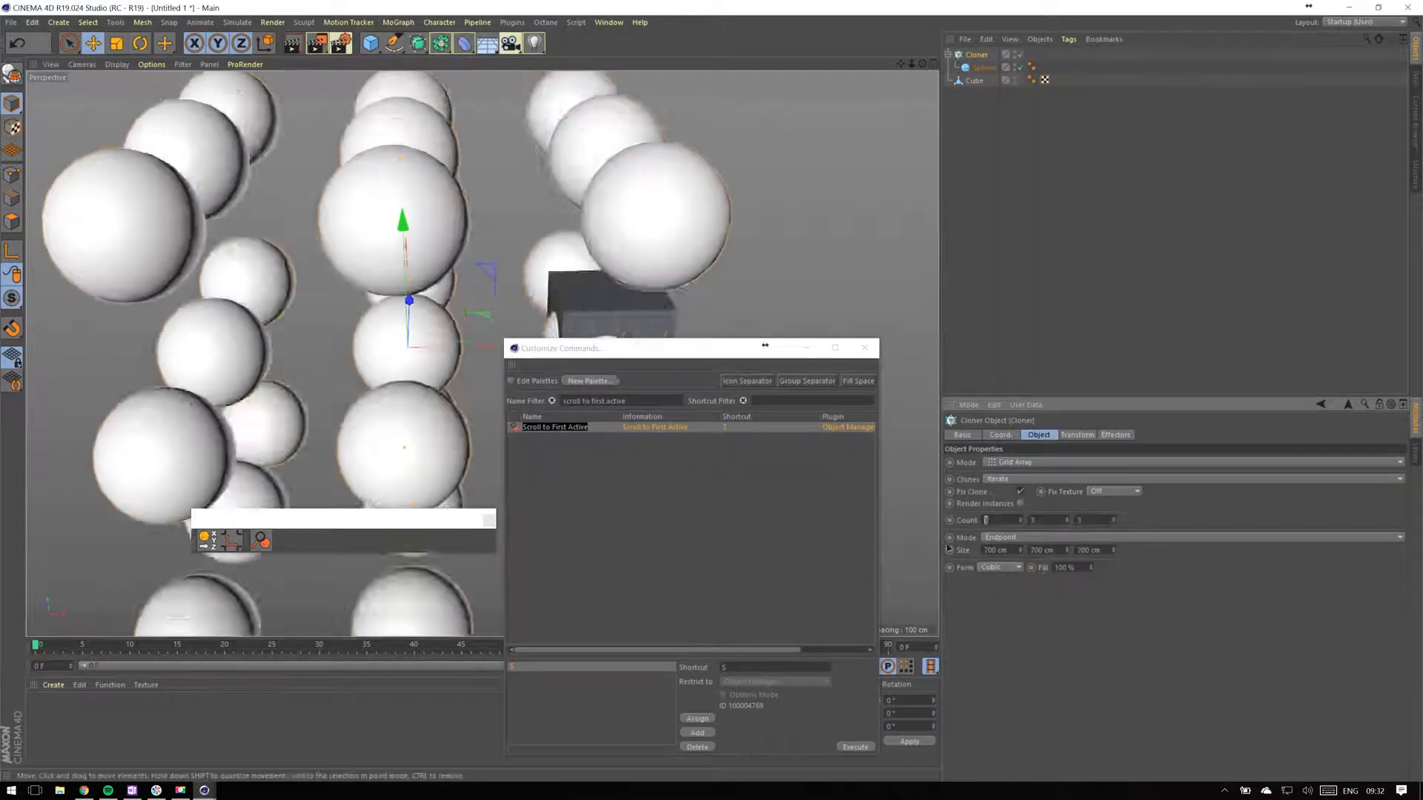
left_click_drag(822, 184, 441, 228, "alt")
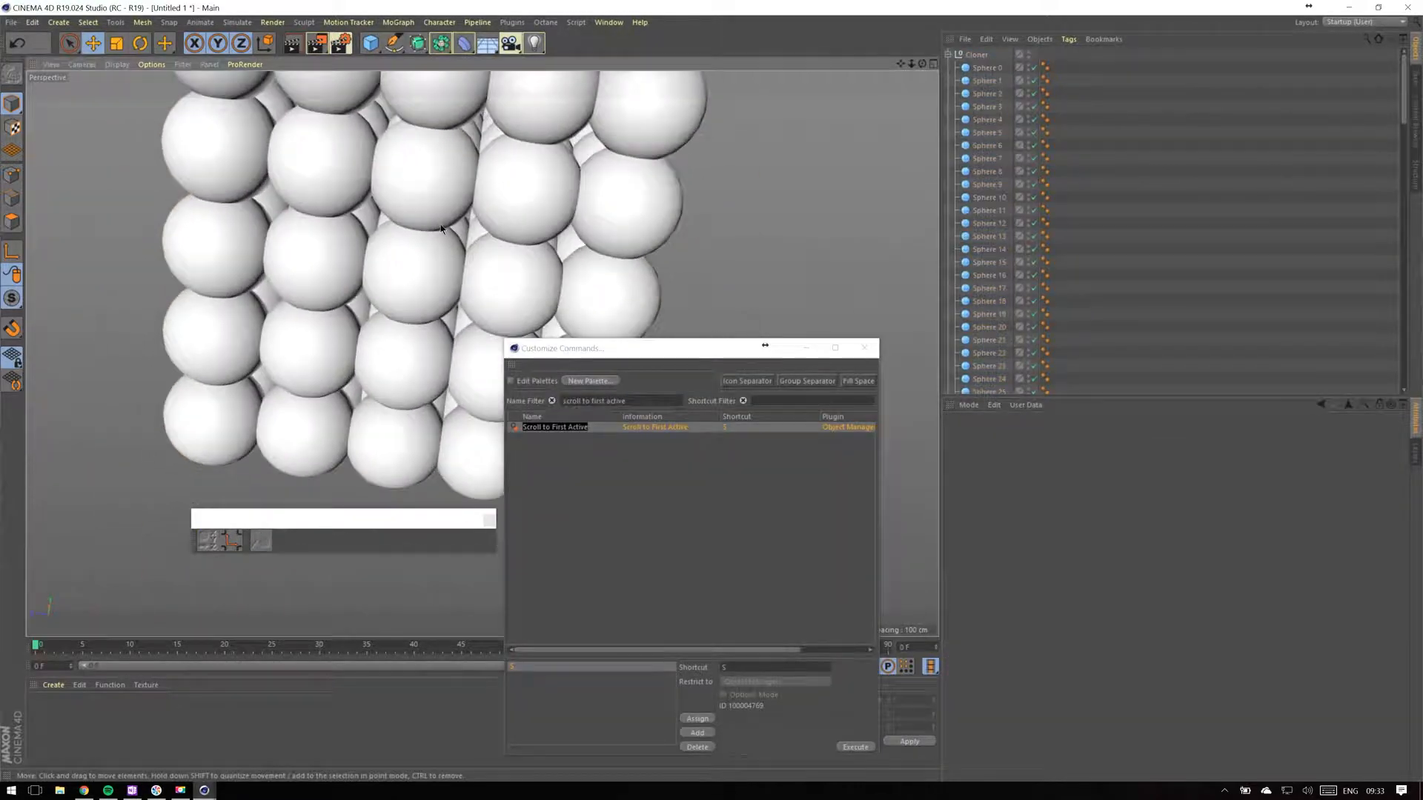
left_click(335, 249)
scroll(332, 252, "up", 5)
scroll(331, 253, "up", 3)
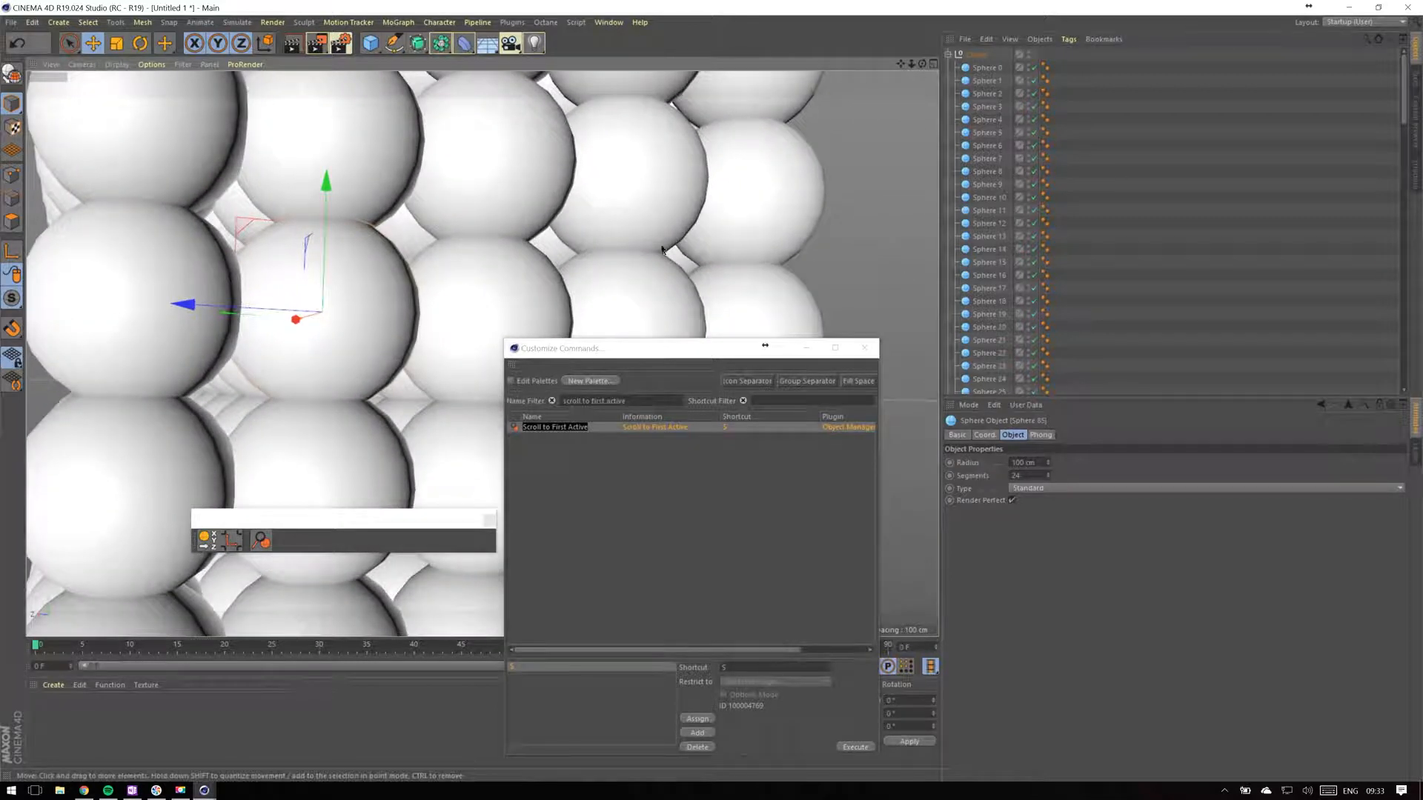
left_click(260, 540)
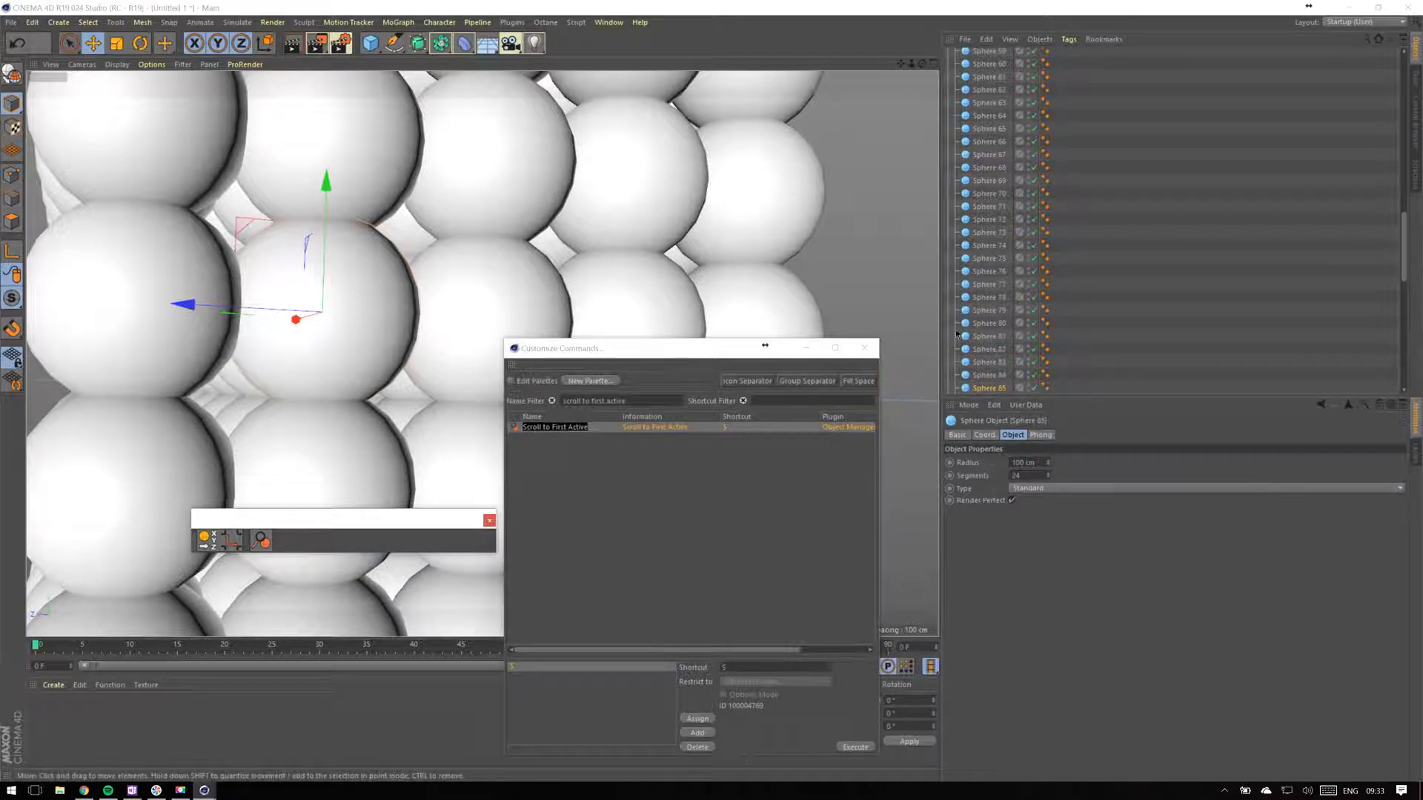
Undo the sphere grid changes back to the single sphere beside the cube.
left_click_drag(365, 253, 223, 167, "alt")
scroll(365, 255, "down", 3)
key("ctrl+z")
key("ctrl+z")
key("ctrl+z")
key("ctrl+z")
key("ctrl+z")
key("ctrl+z")
key("ctrl+z")
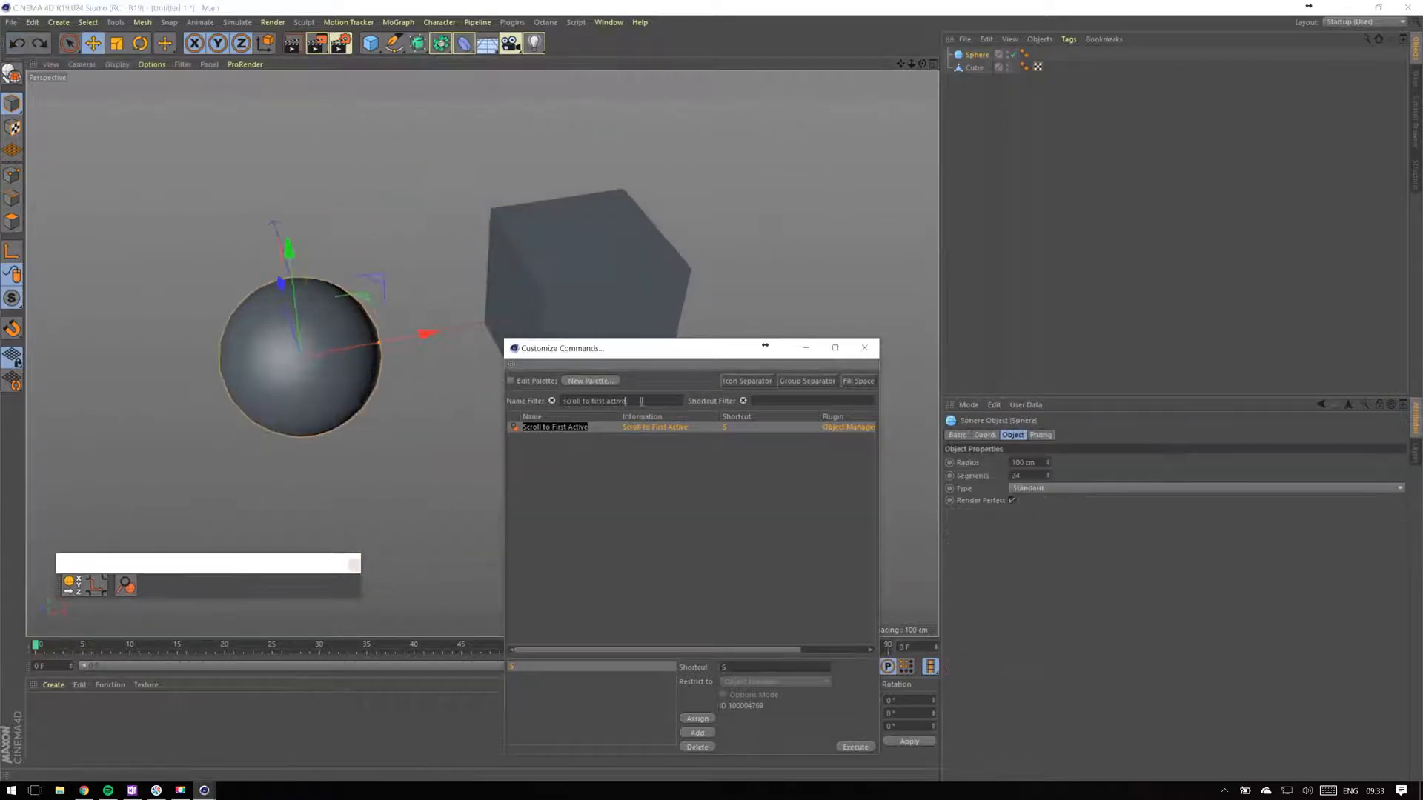
Filter the command list by "PSR" and add the Reset PSR command to the custom palette.
type("PSR")
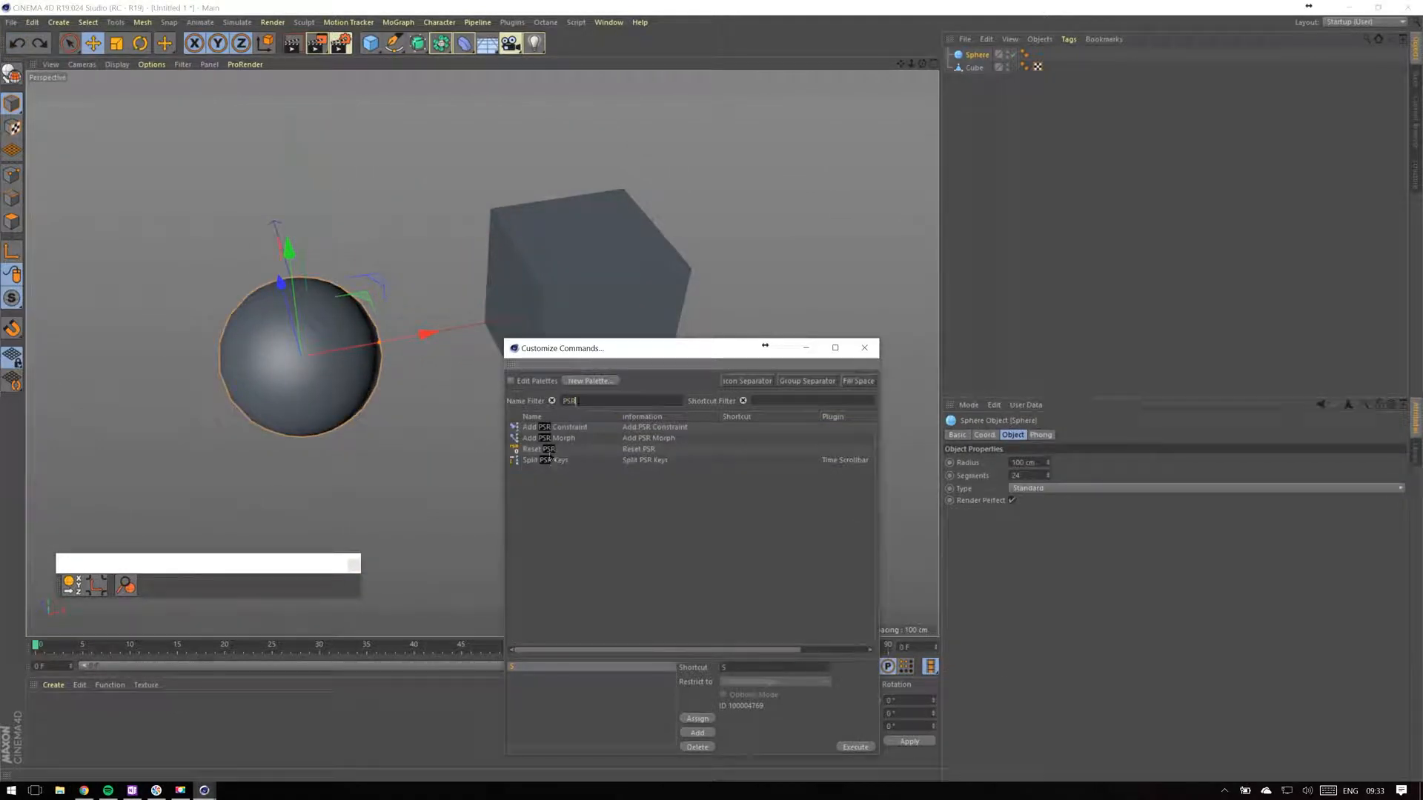
left_click_drag(548, 450, 379, 597)
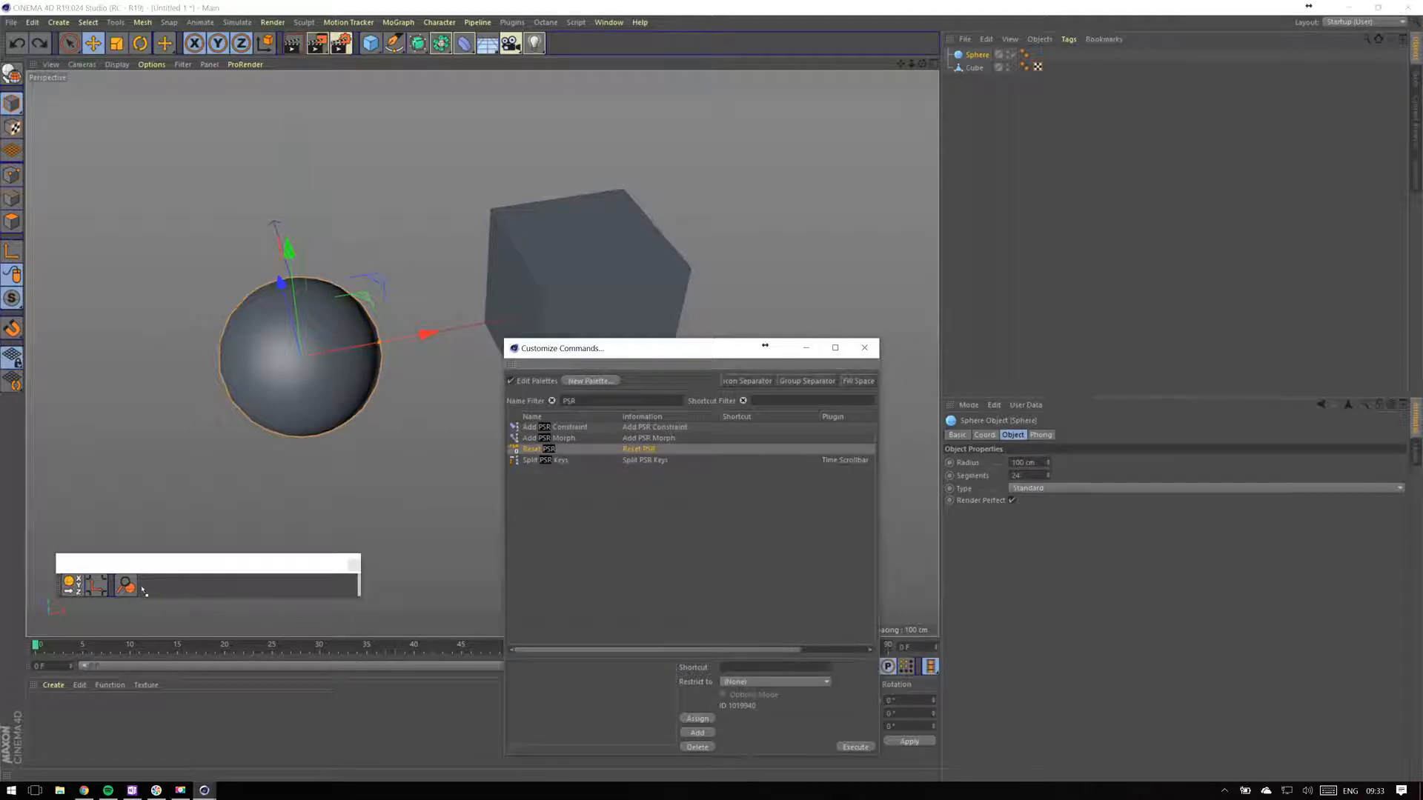
left_click_drag(137, 589, 138, 589)
left_click_drag(489, 311, 693, 195, "alt")
left_click(976, 54)
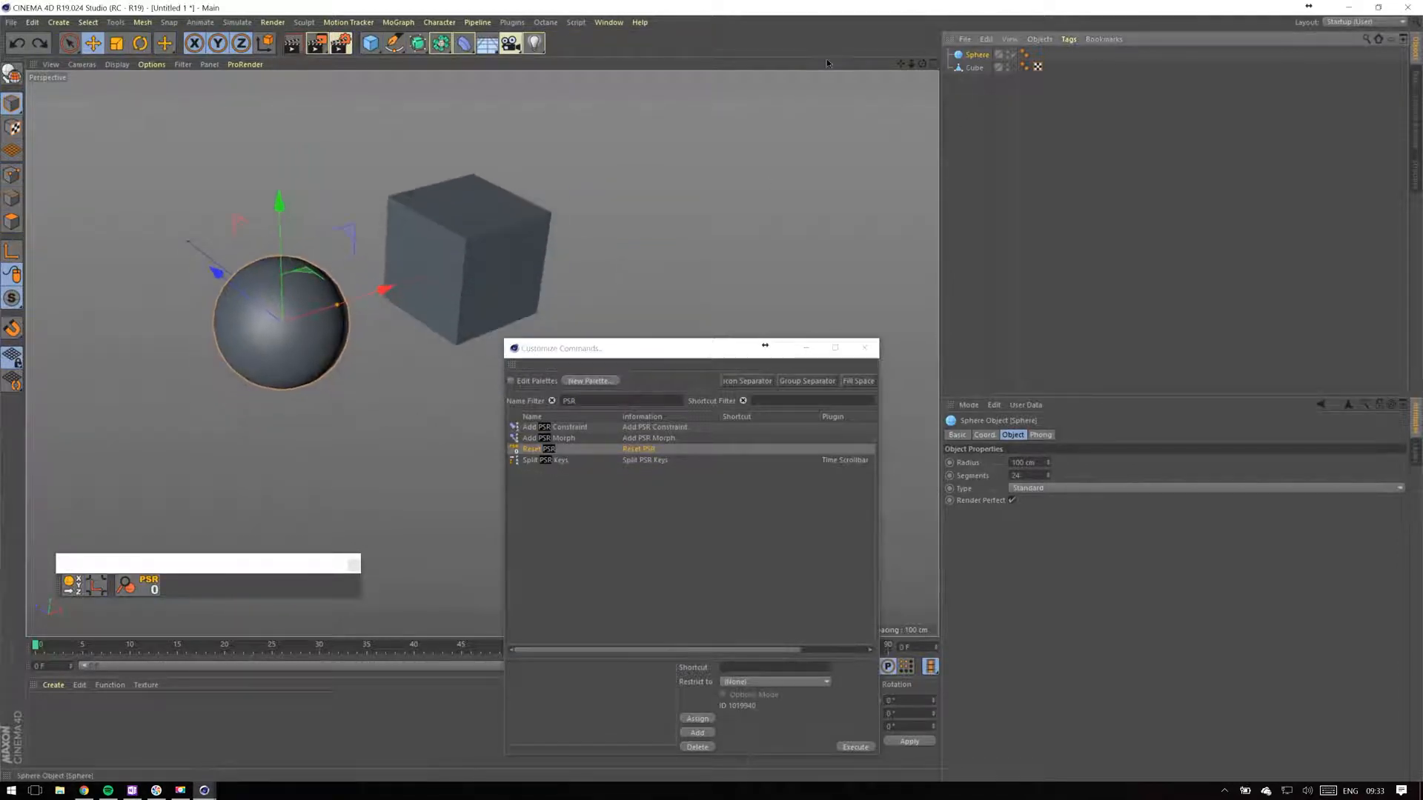
left_click(371, 43)
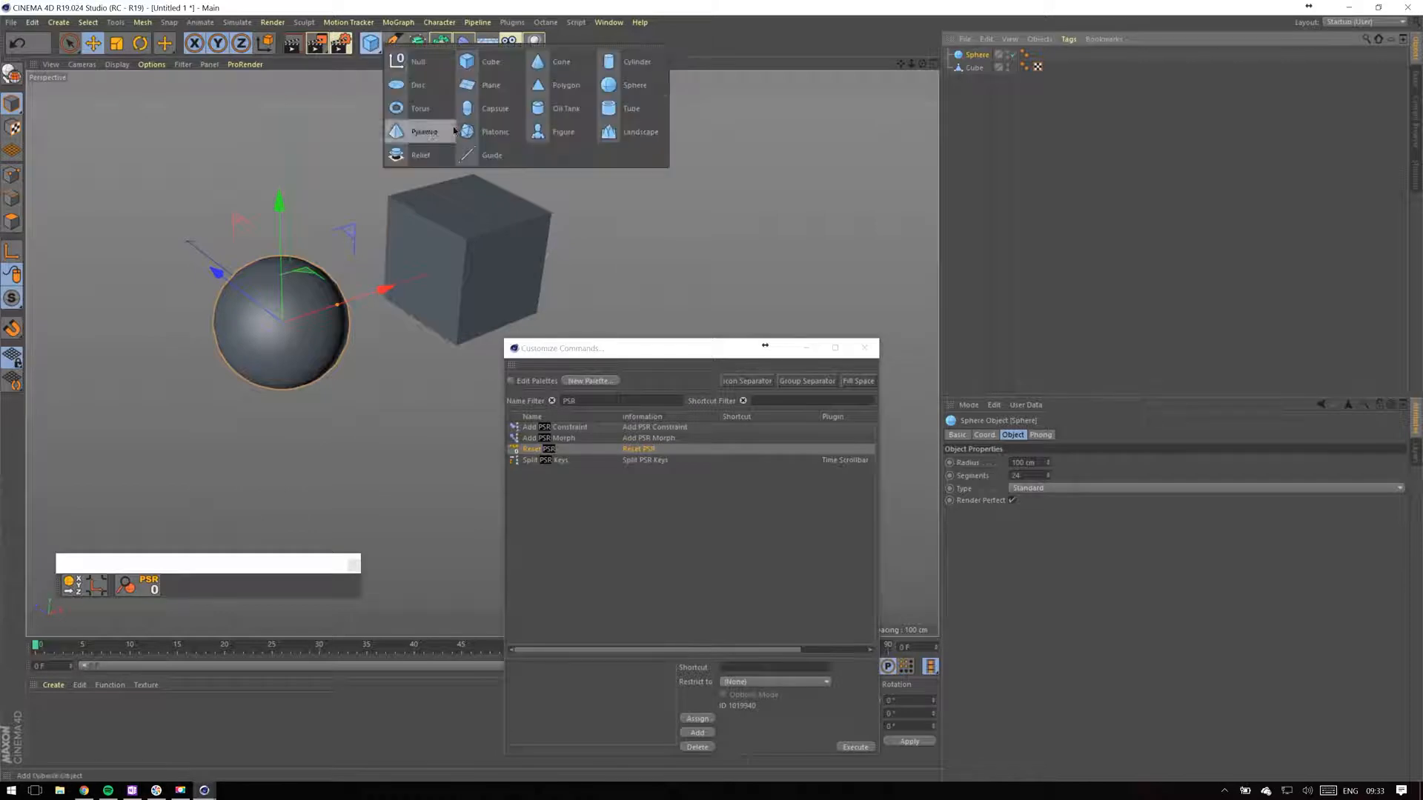
left_click(560, 61)
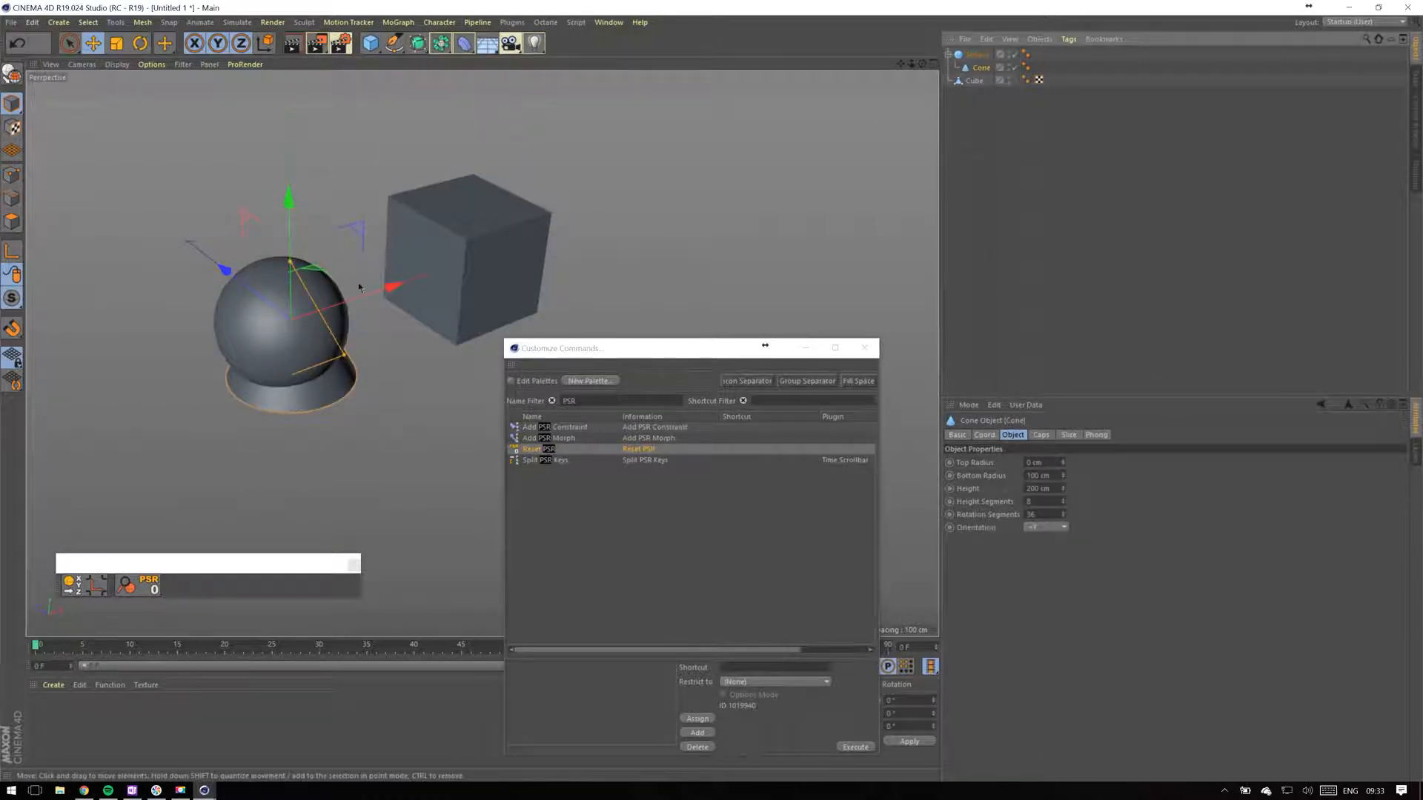
key("ctrl+z")
Move the sphere away from the world origin and add a cone as its child.
left_click_drag(383, 299, 512, 369)
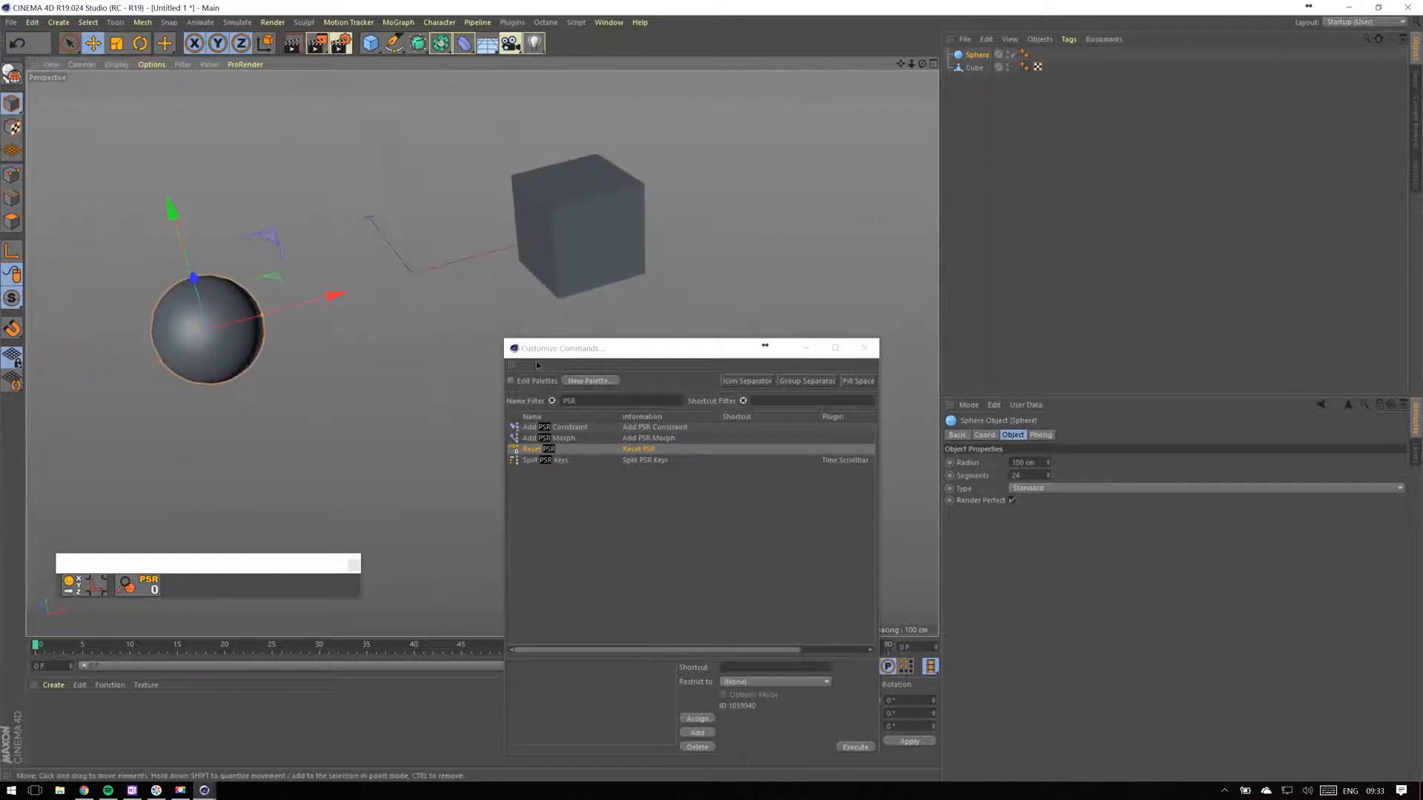
left_click(379, 50)
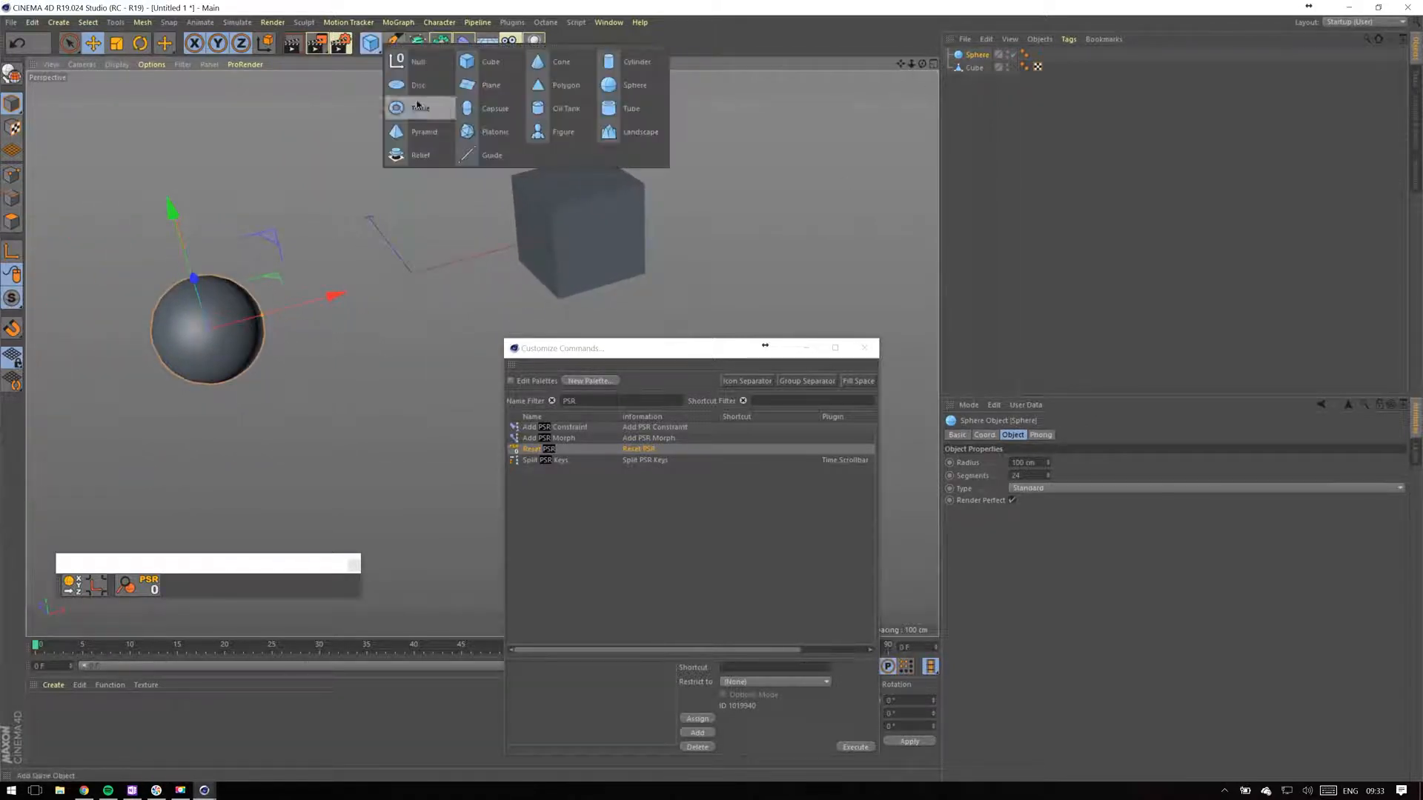
left_click(564, 85)
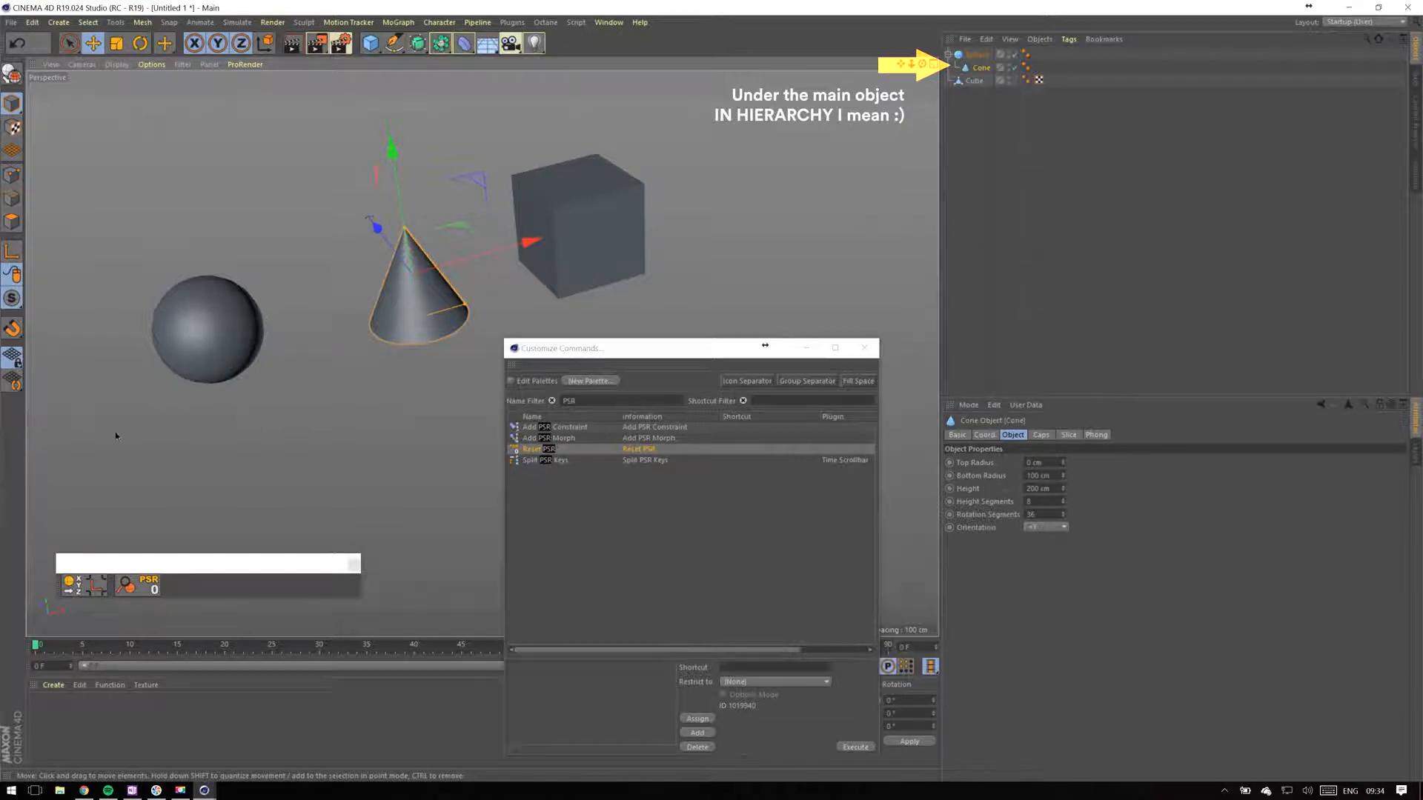
Reset the cone's PSR under the sphere, and reset it again with the cone unparented below the cube in the hierarchy.
left_click(148, 586)
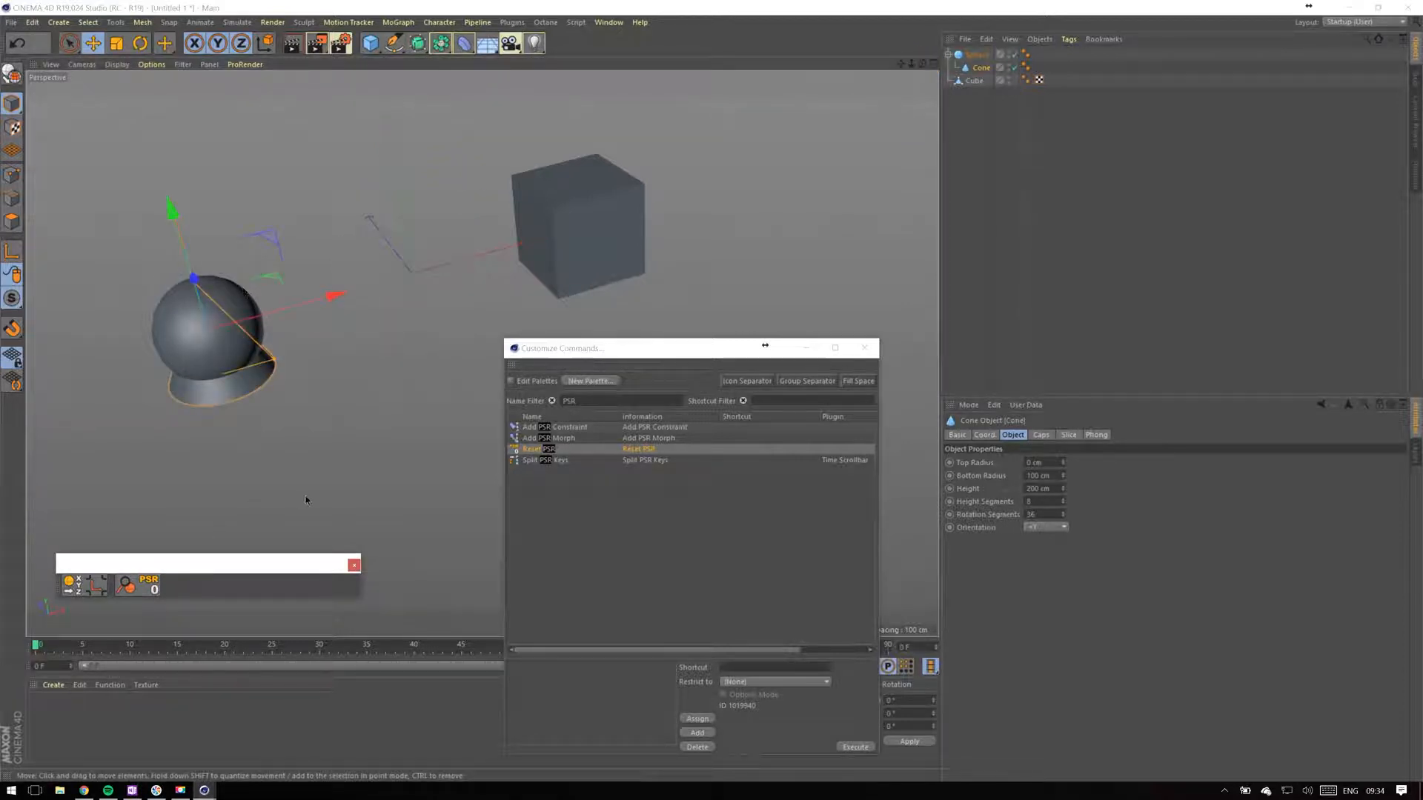
left_click_drag(305, 501, 415, 475, "alt")
left_click_drag(982, 68, 976, 88)
left_click(148, 585)
Spread the sphere, cube and cone apart from each other in the scene.
left_click(975, 80)
left_click(977, 55)
left_click_drag(235, 146, 461, 211)
left_click_drag(372, 128, 256, 300)
left_click_drag(256, 299, 375, 458, "alt")
Filter the command list by "loop sele" and add the Loop Selection command to the custom palette.
double_click(571, 401)
type("loop se")
left_click_drag(549, 428, 464, 505)
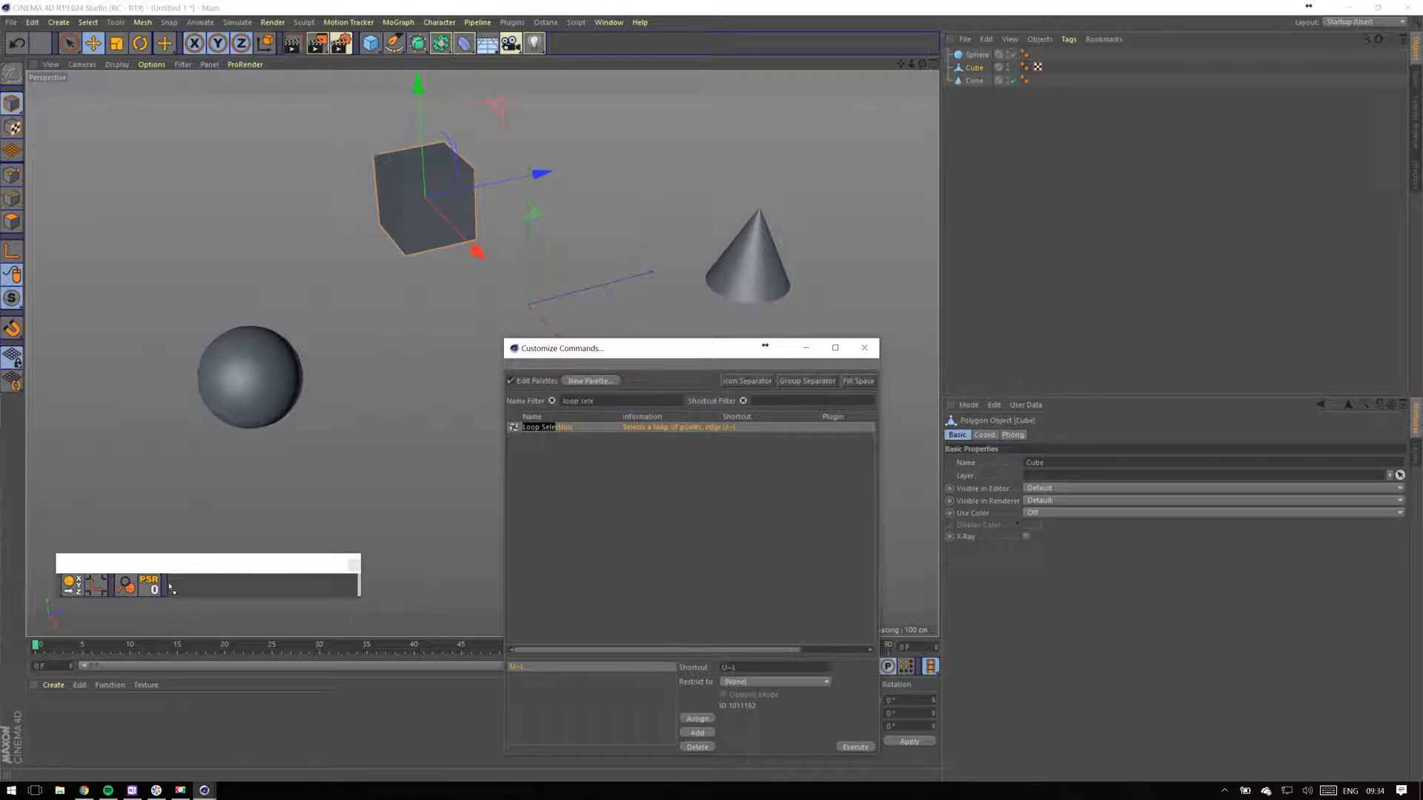
left_click_drag(168, 590, 171, 589)
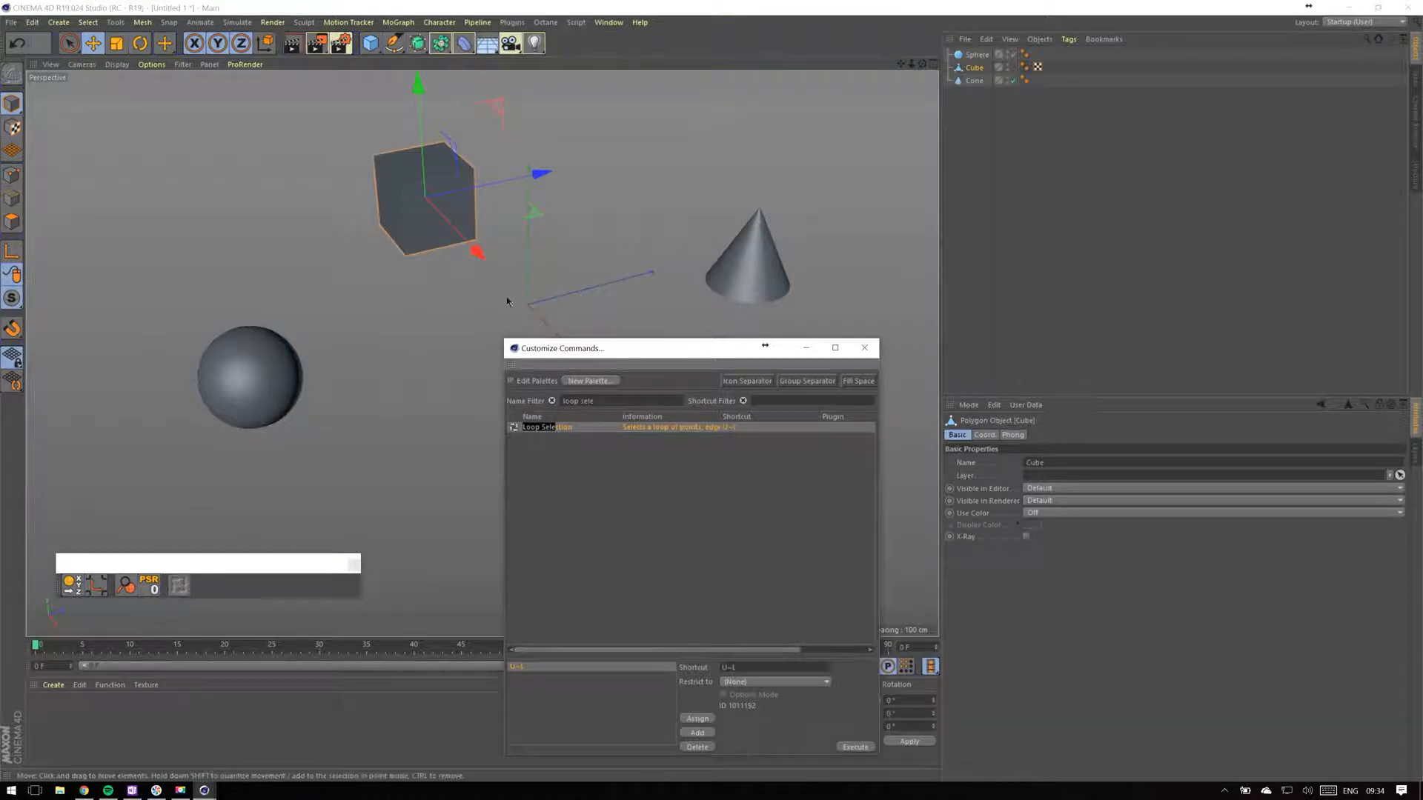
Select the cone and convert it into an editable polygon object.
left_click(758, 251)
left_click(116, 64)
left_click(148, 96)
left_click(11, 74)
left_click(117, 65)
left_click(148, 83)
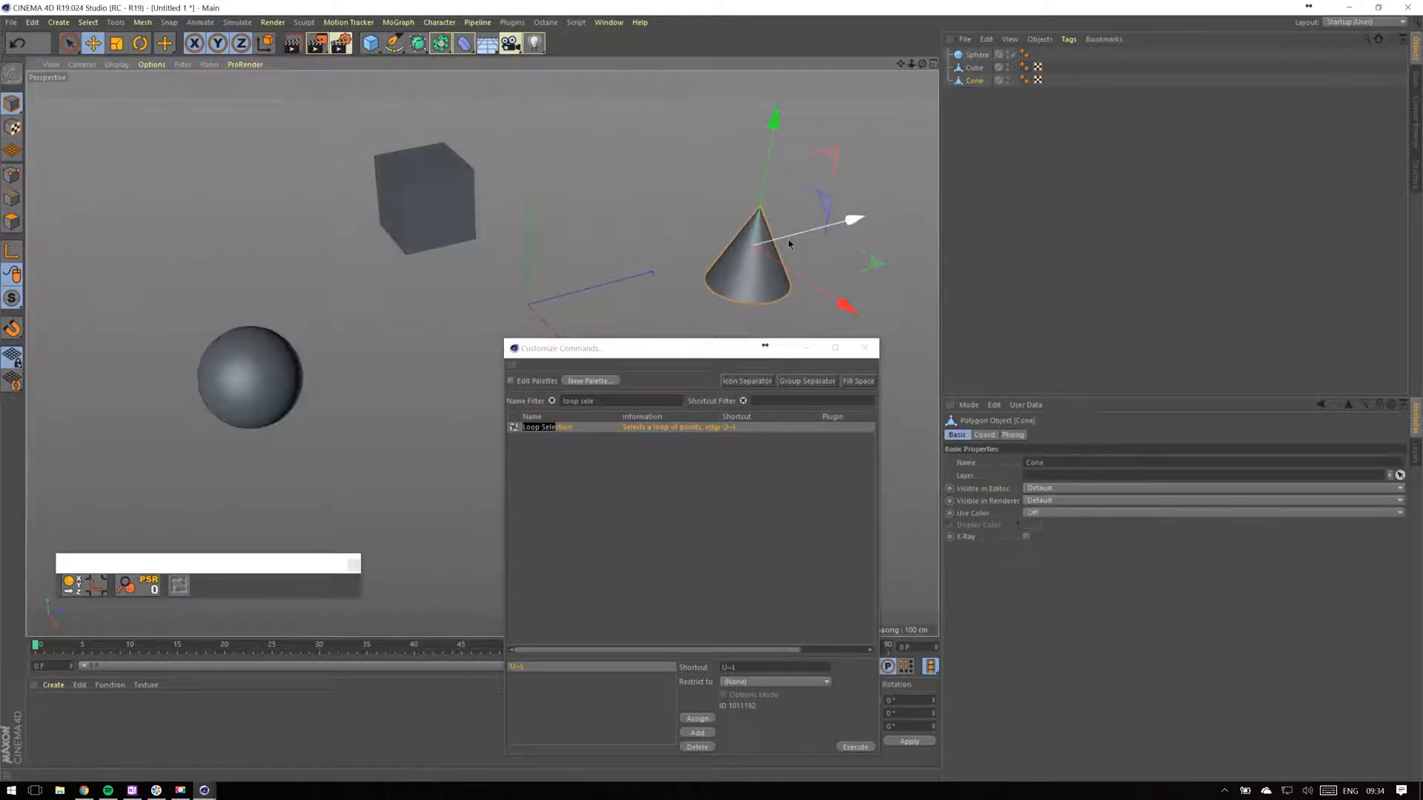
In polygon mode, select several neighbouring polygons in one row of the cone one by one.
middle_click_drag(788, 239, 504, 334, "alt")
scroll(504, 334, "up", 10)
left_click(9, 224)
left_click_drag(498, 277, 335, 282, "alt")
scroll(356, 284, "down", 3)
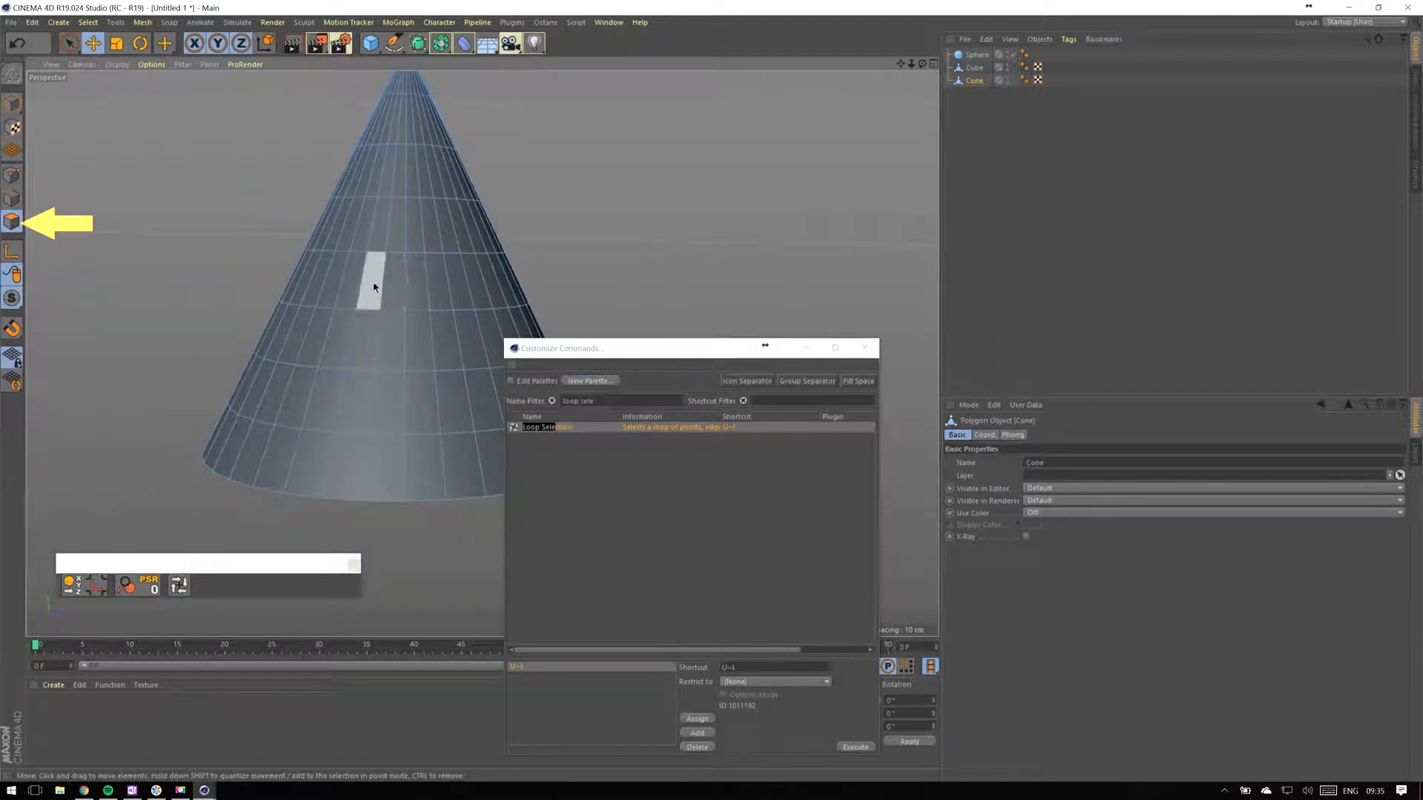
left_click(375, 287)
left_click(394, 291, "shift")
left_click(412, 292, "shift")
left_click(346, 287, "shift")
left_click(318, 287, "shift")
left_click(443, 291, "shift")
left_click(567, 293)
Select different polygon rings around the cone with Loop Selection and try deleting the upper ring.
left_click_drag(411, 340, 286, 482, "alt")
left_click(179, 586)
left_click(375, 165)
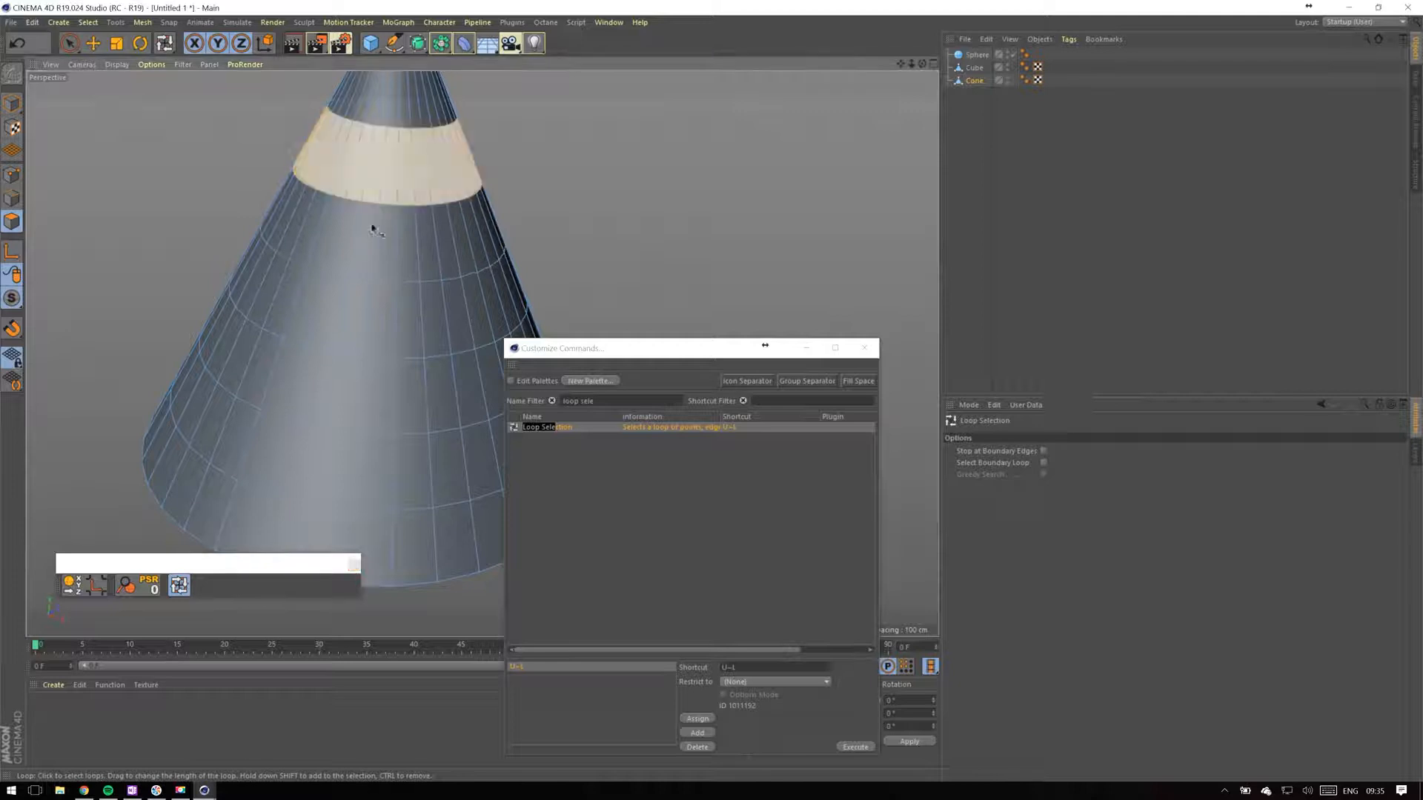
mouse_move(357, 308)
left_mouse_down("alt")
mouse_move(467, 393)
mouse_move(368, 327)
left_mouse_up("alt")
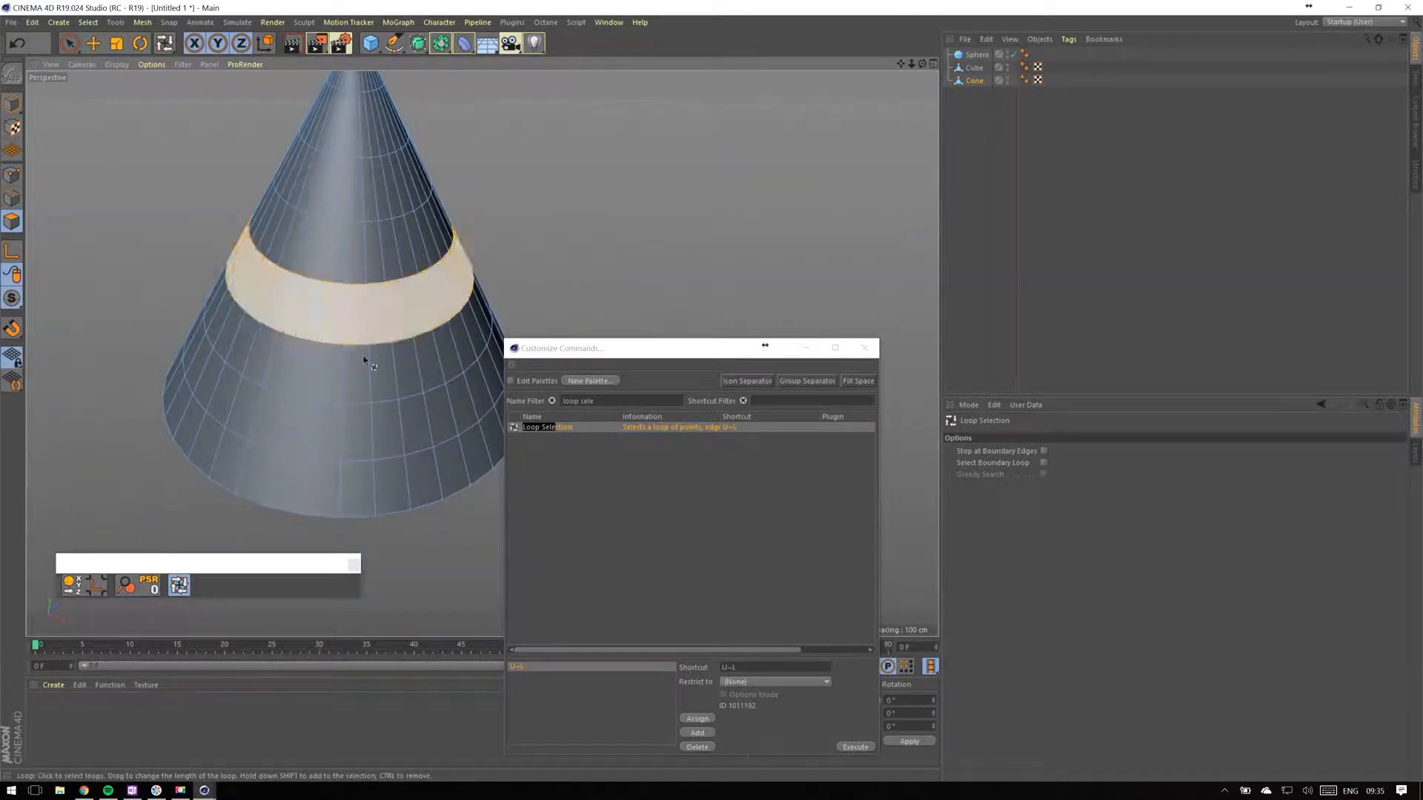
left_click(358, 380)
left_click(369, 433)
left_click(359, 200)
key("Delete")
key("Return")
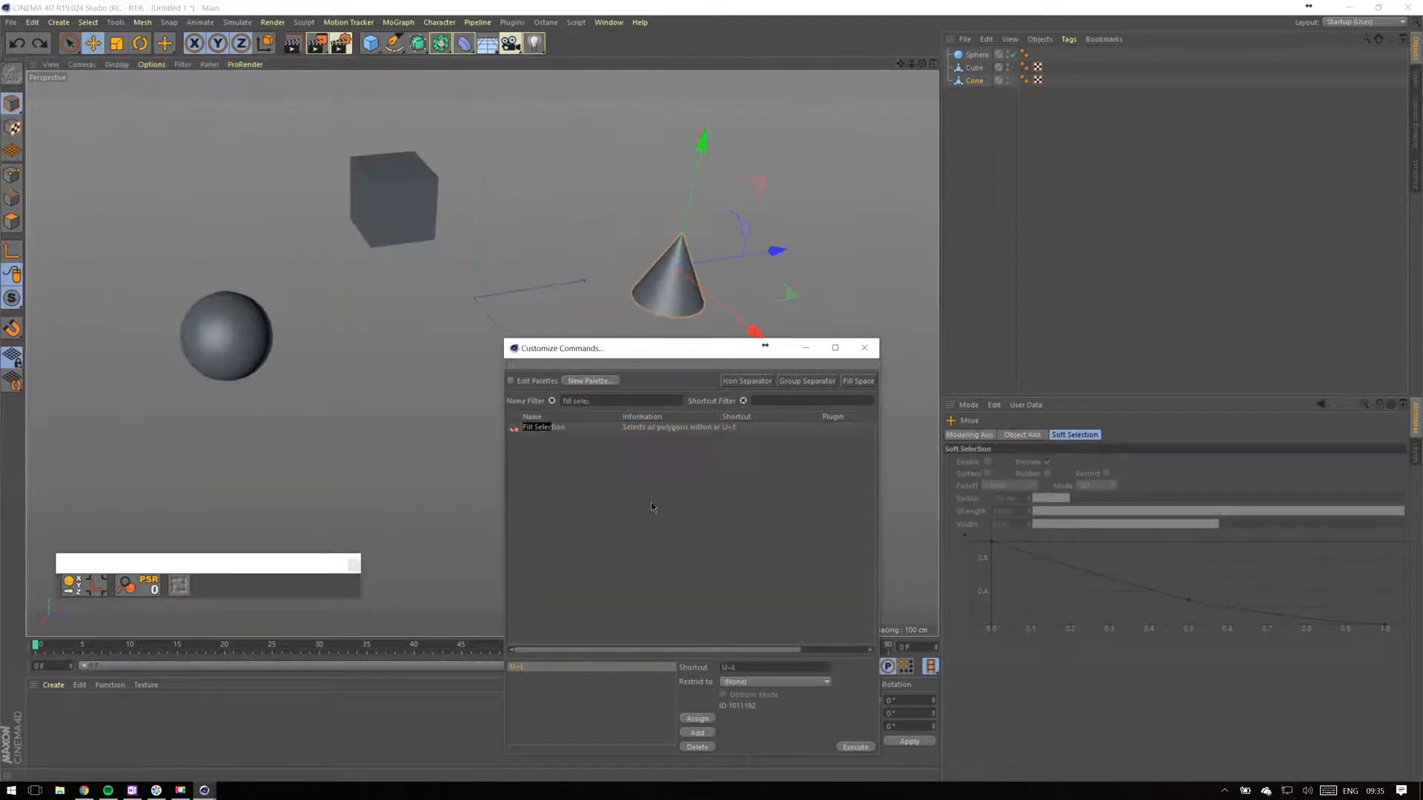
Add Fill Selection to the custom palette and use it in polygon mode to select all polygons of the cone's base.
left_click_drag(191, 591, 193, 593)
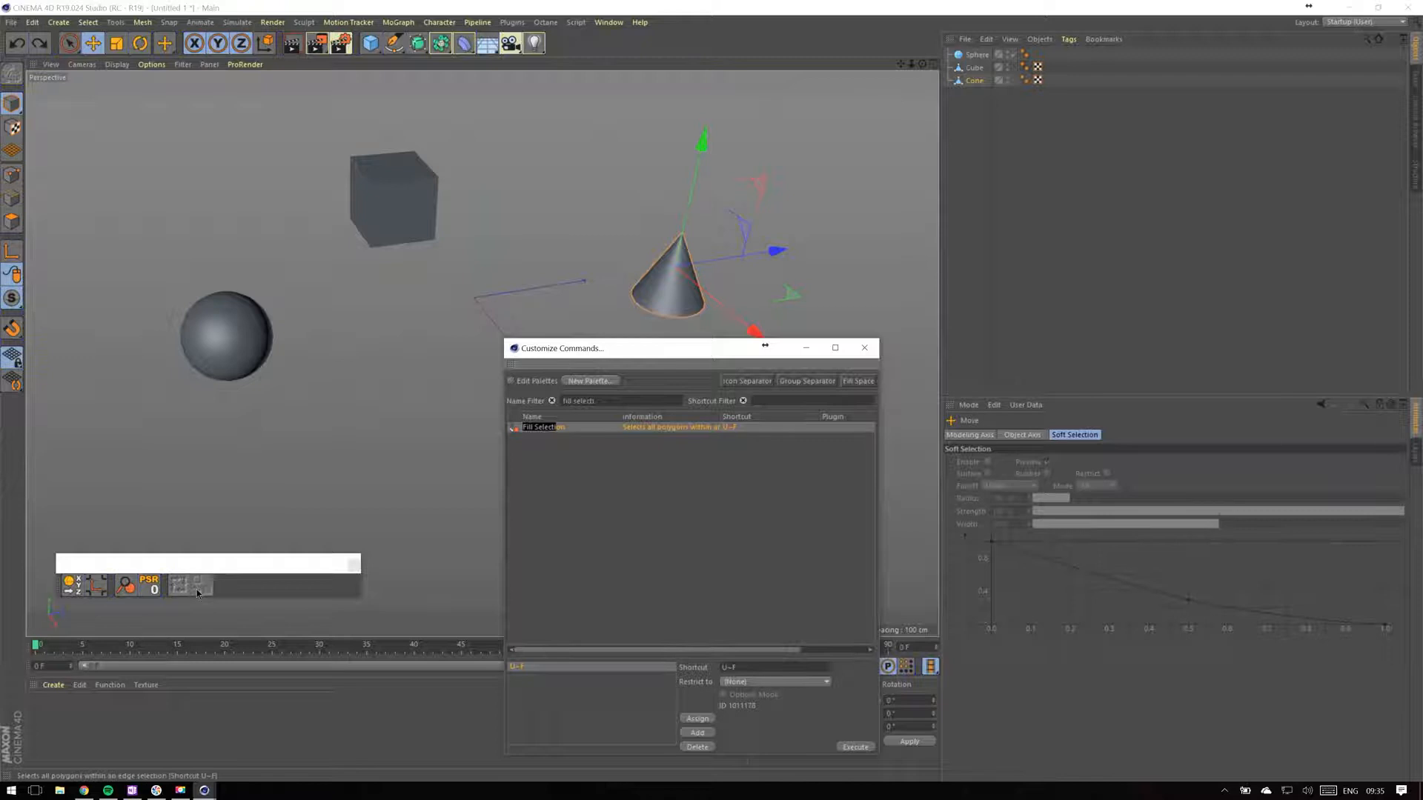
middle_click_drag(670, 278, 531, 222, "alt")
left_click_drag(326, 607, 311, 445, "alt")
left_click(12, 221)
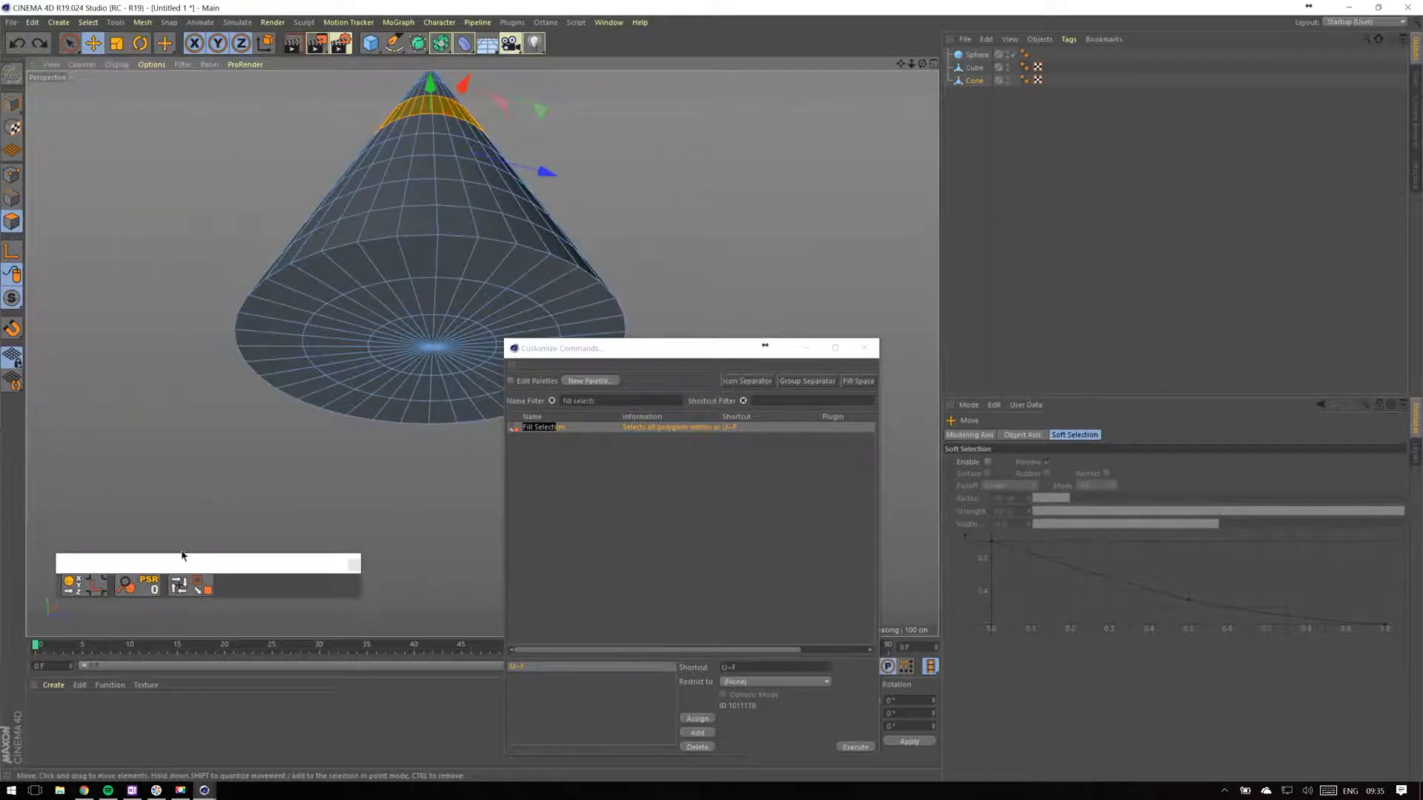
left_click(202, 589)
left_click(398, 379)
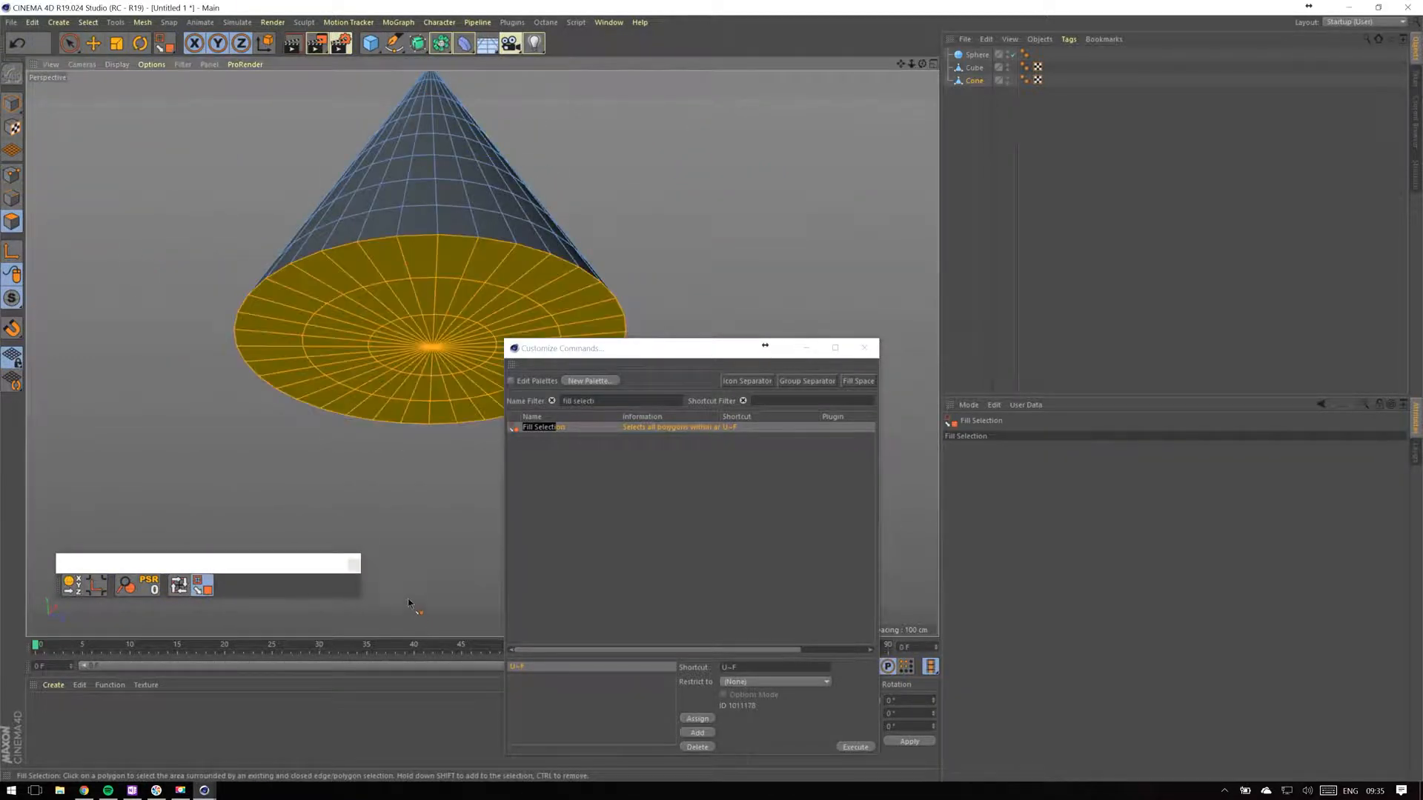
Select the cone's side polygons and its base in turn with Fill Selection, and undo the last change.
left_click_drag(344, 165, 400, 296, "alt")
left_click(406, 264)
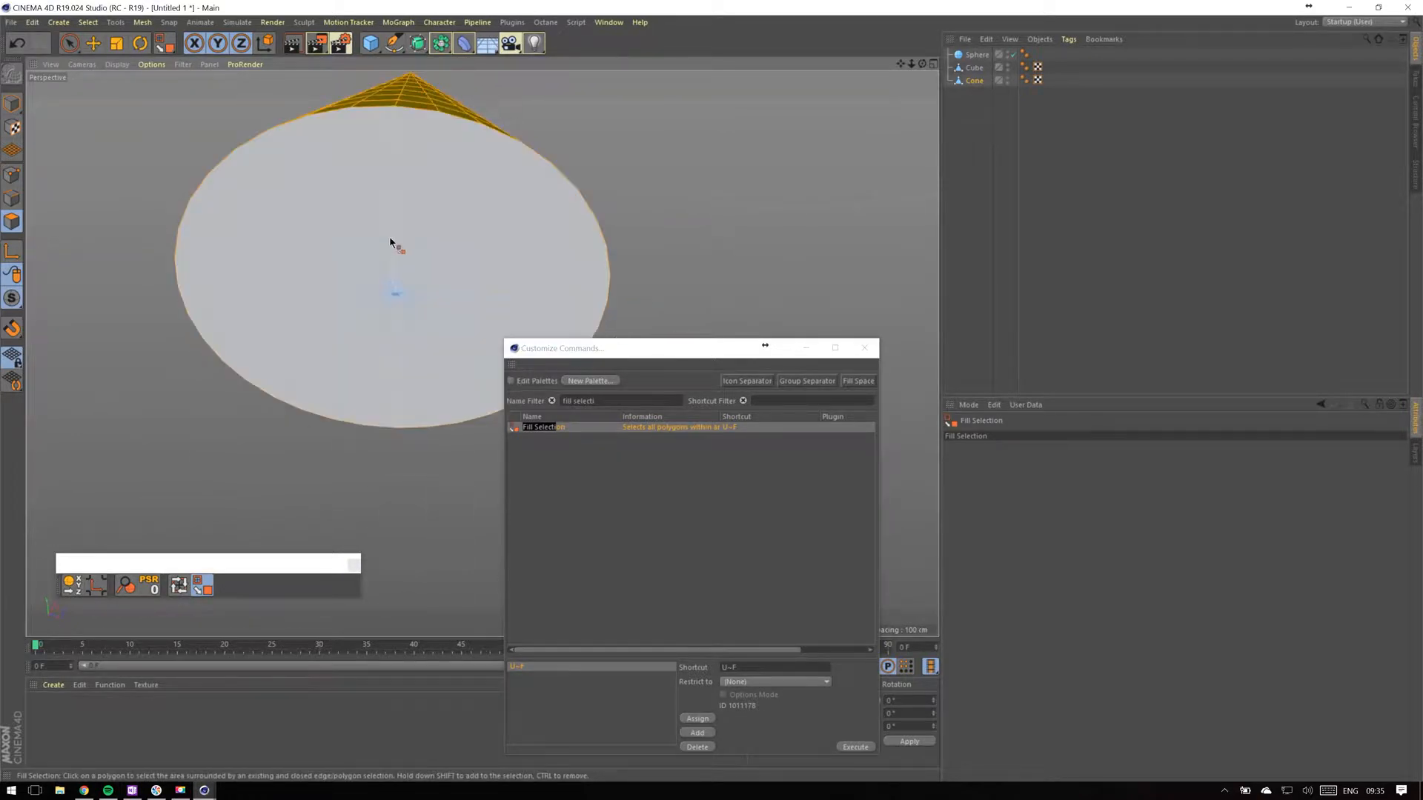
left_click(389, 237)
left_click_drag(405, 583, 412, 555, "alt")
left_click(449, 274)
left_click(93, 43)
left_click(469, 276)
key("ctrl+z")
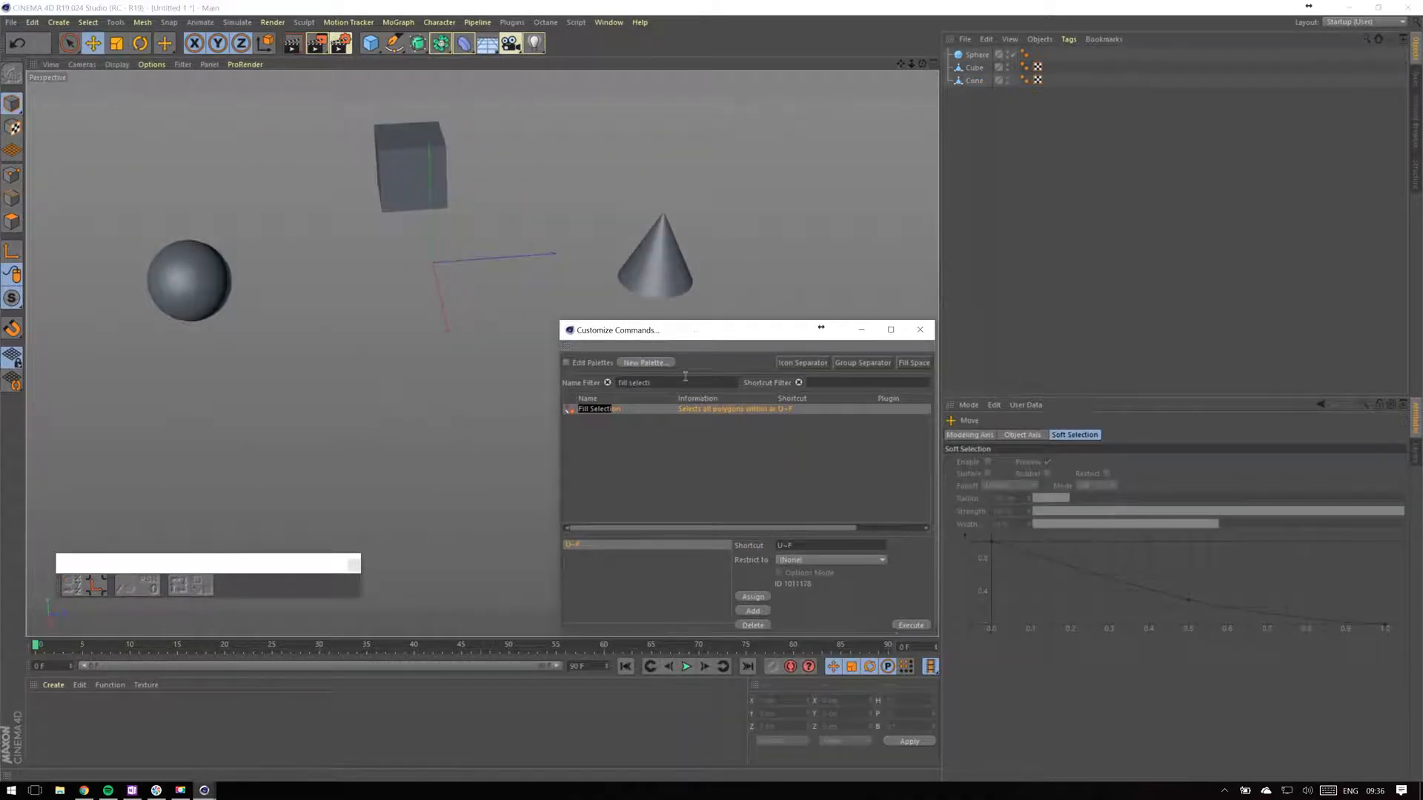
Search the command list for circle commands, clear the name filter and deselect everything in the viewport.
type("i")
key("BackSpace")
key("BackSpace")
key("BackSpace")
type("circ")
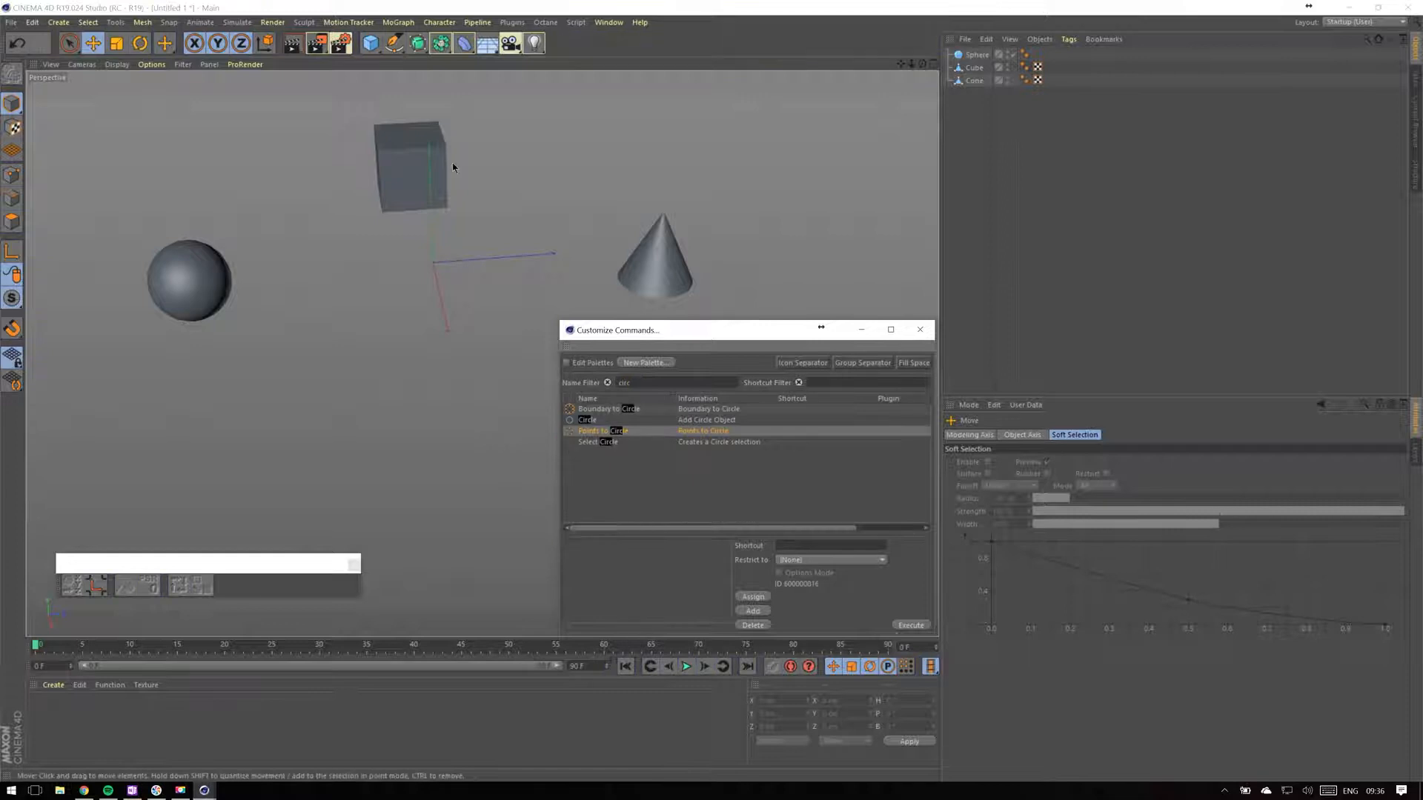
key("BackSpace")
key("BackSpace")
key("BackSpace")
key("BackSpace")
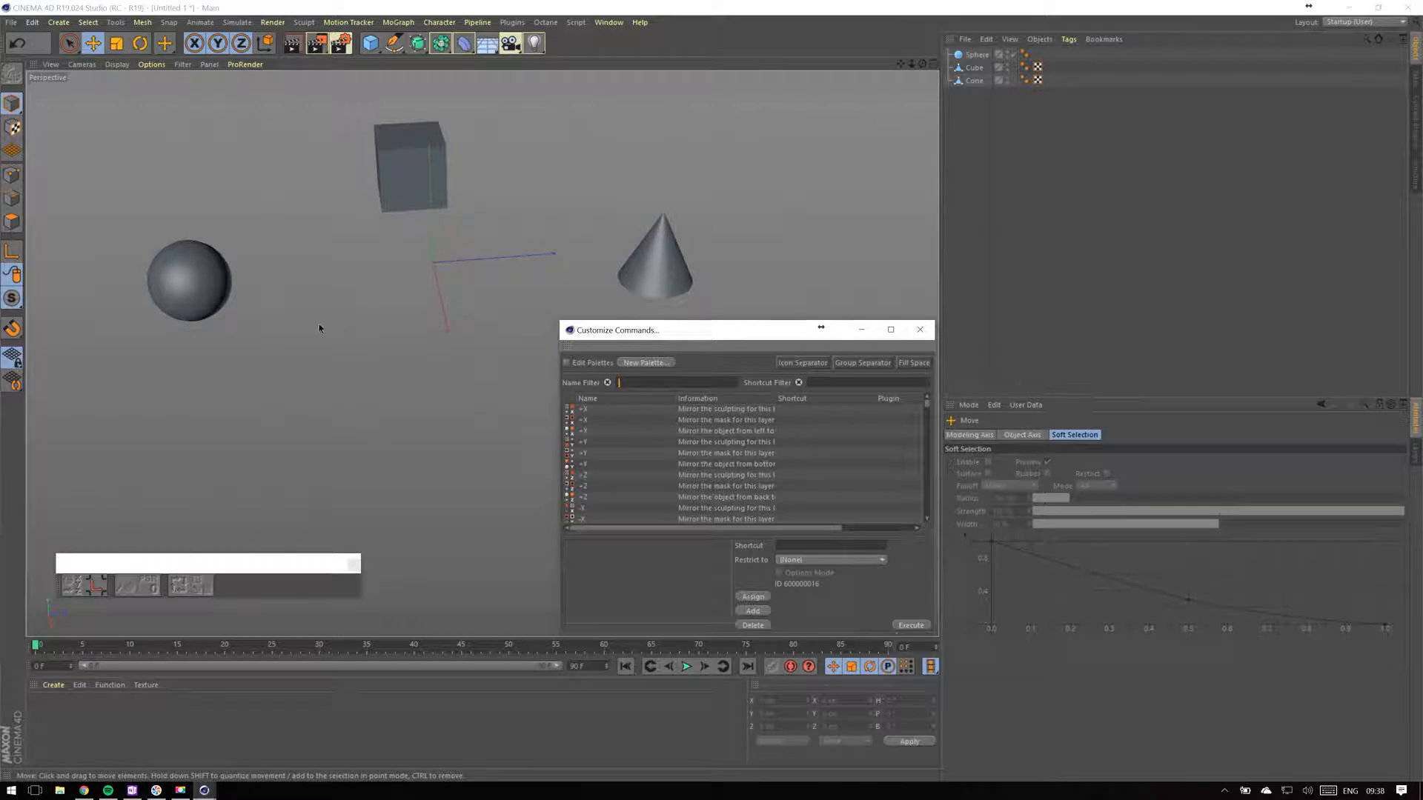
left_click(189, 280)
left_click(374, 286)
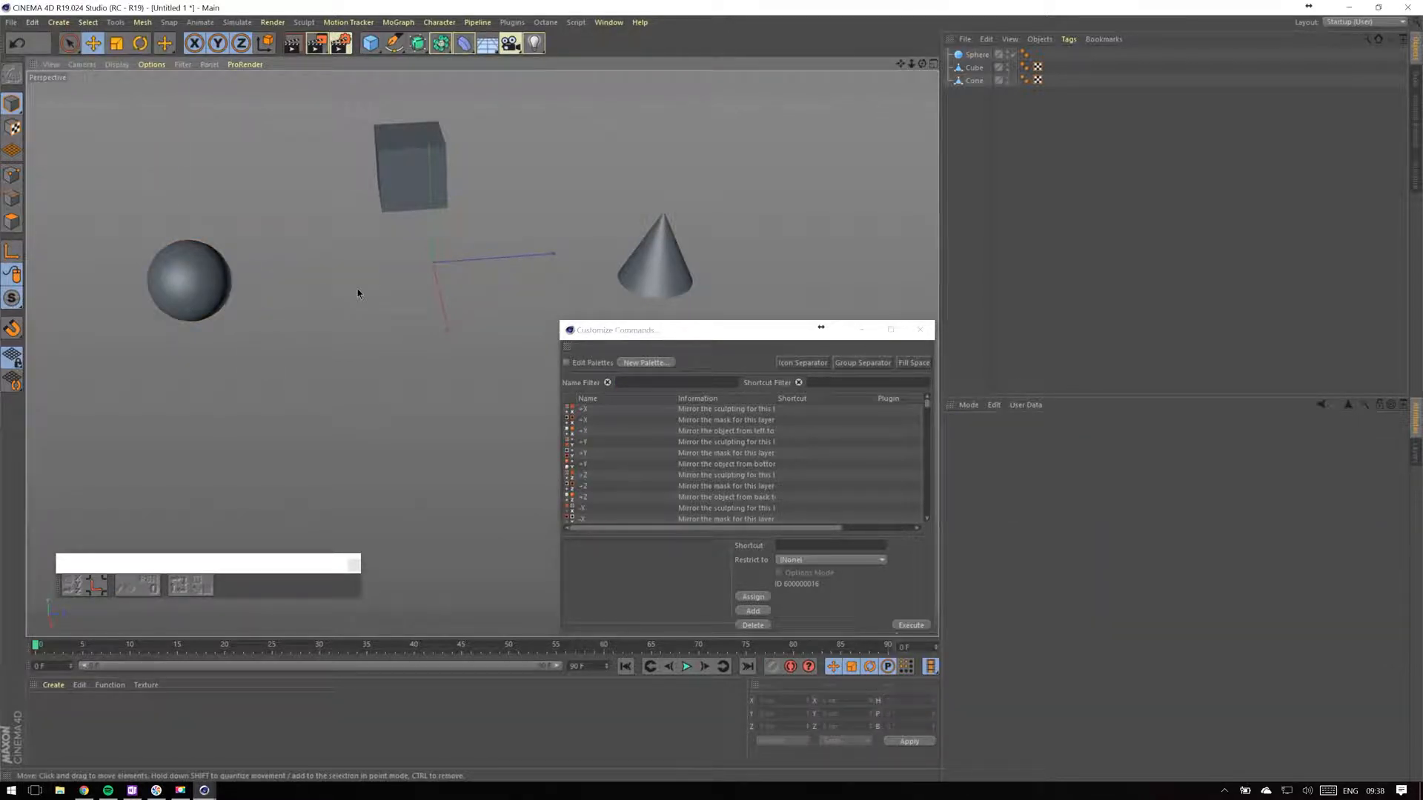
Open the preferences folder from the preferences and go into its library\scripts subfolder.
left_click(32, 22)
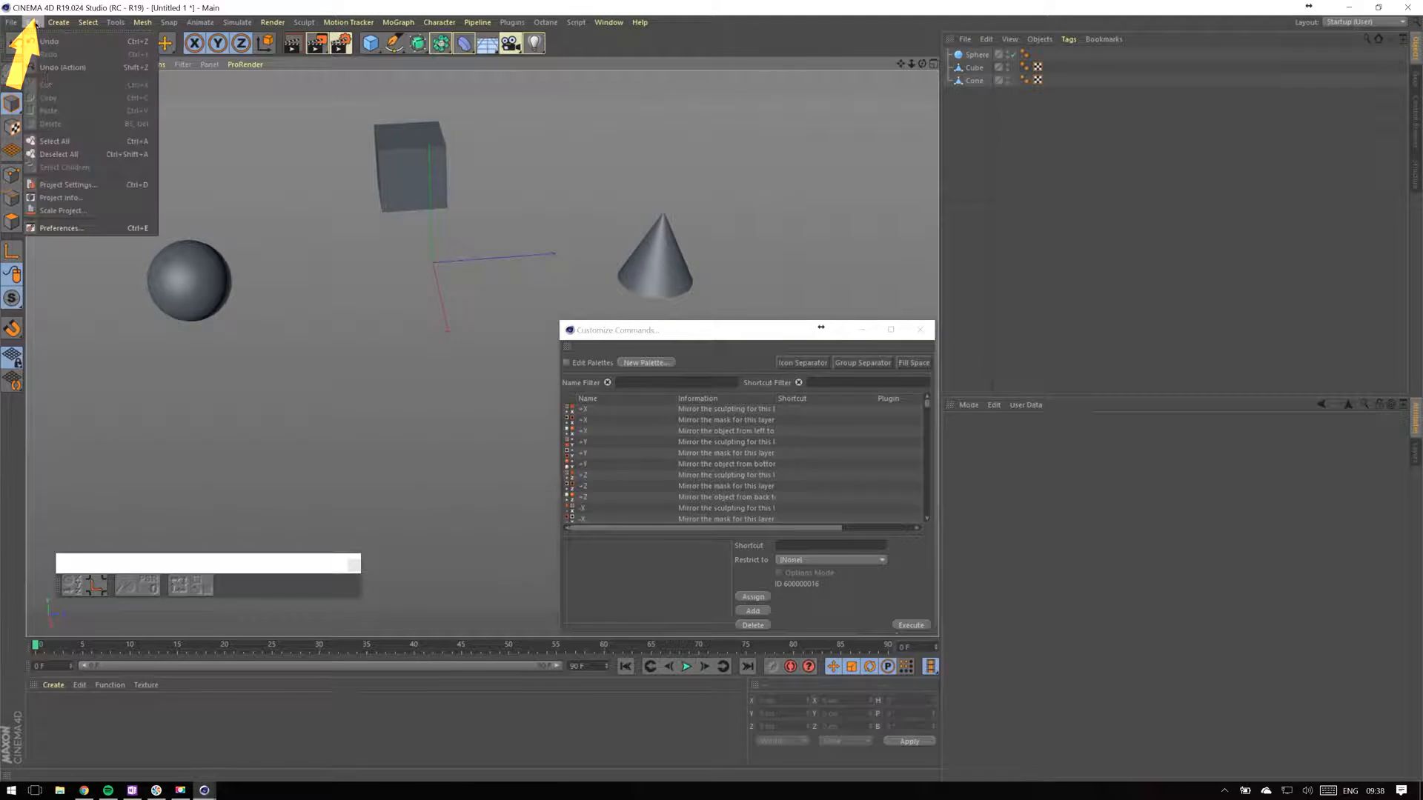
left_click(100, 226)
left_click(93, 413)
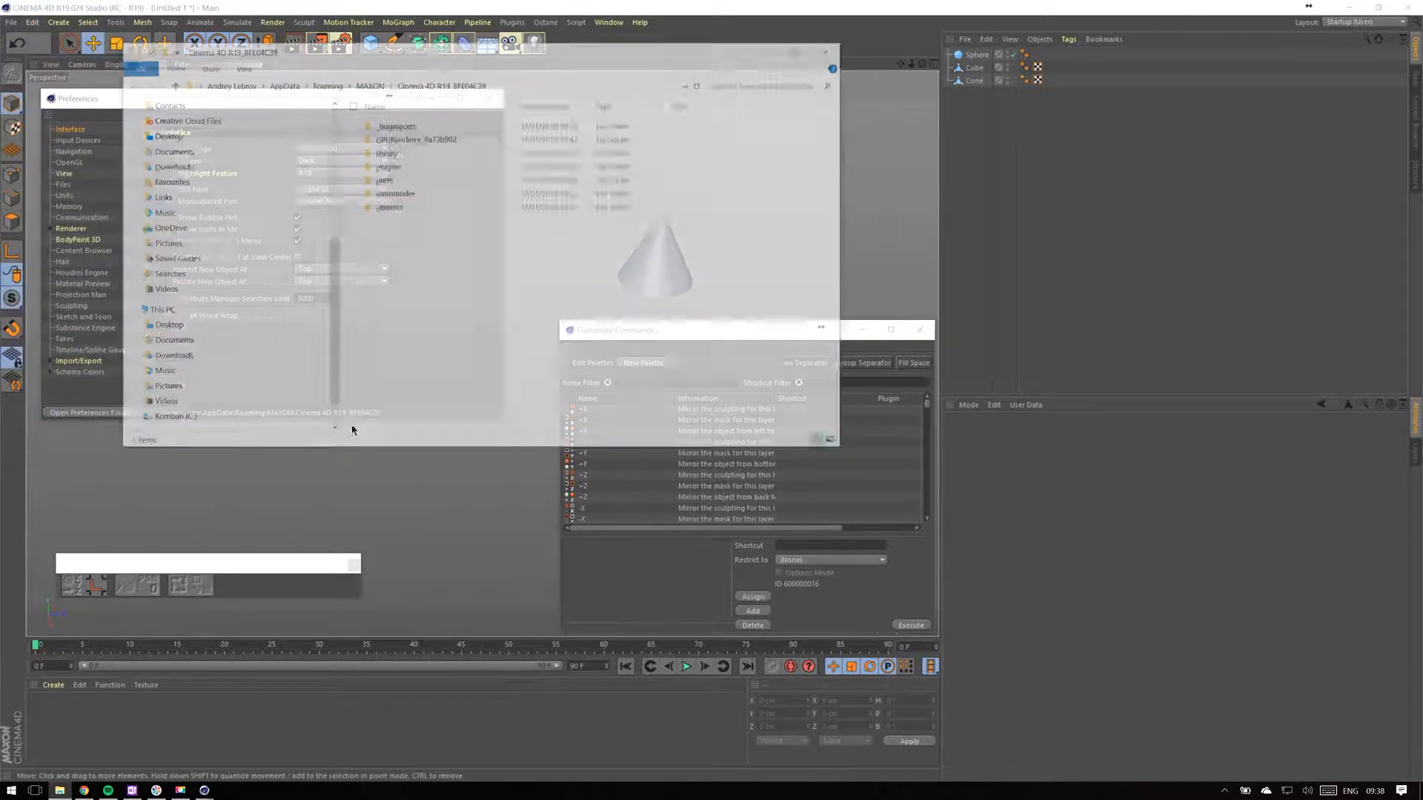
left_click_drag(429, 54, 518, 112)
double_click(475, 208)
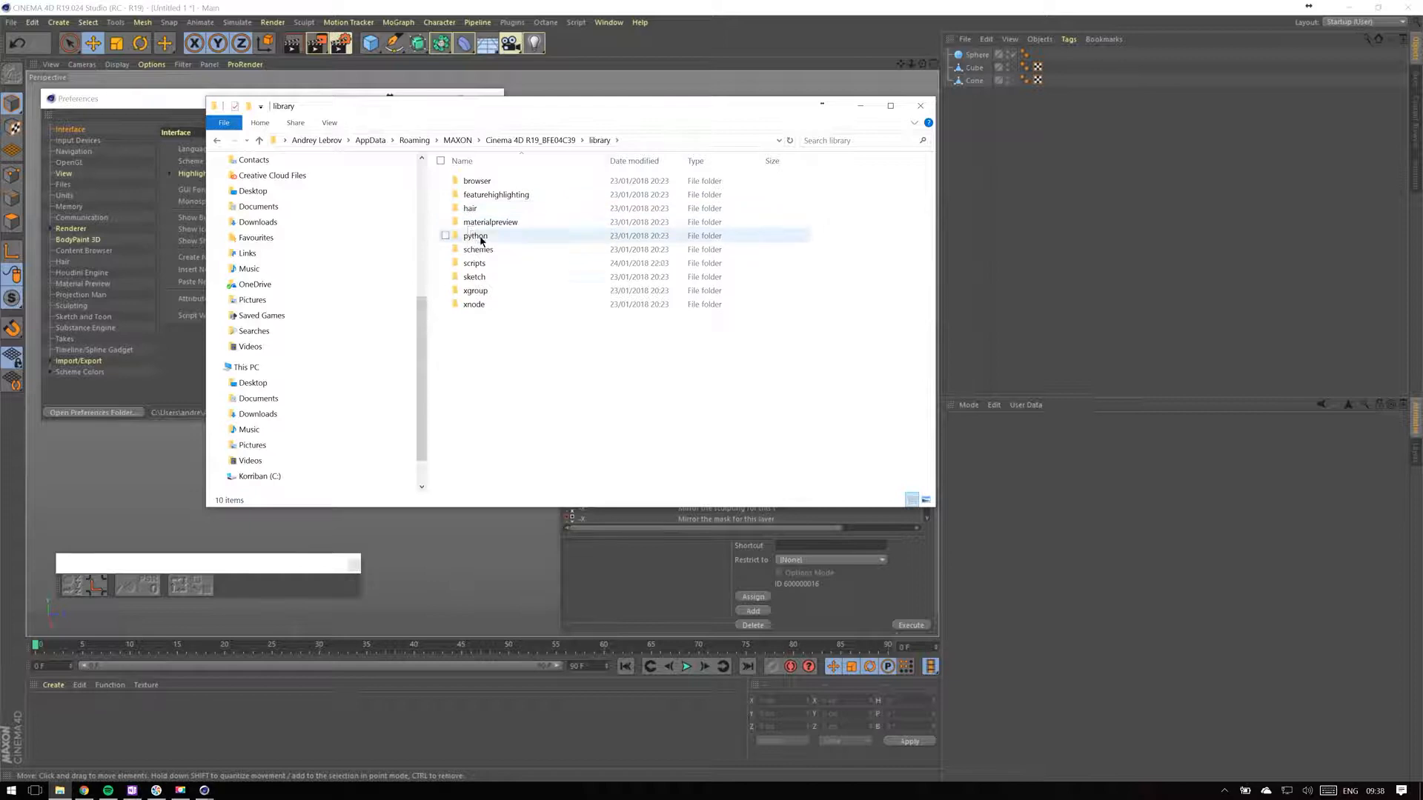
double_click(475, 263)
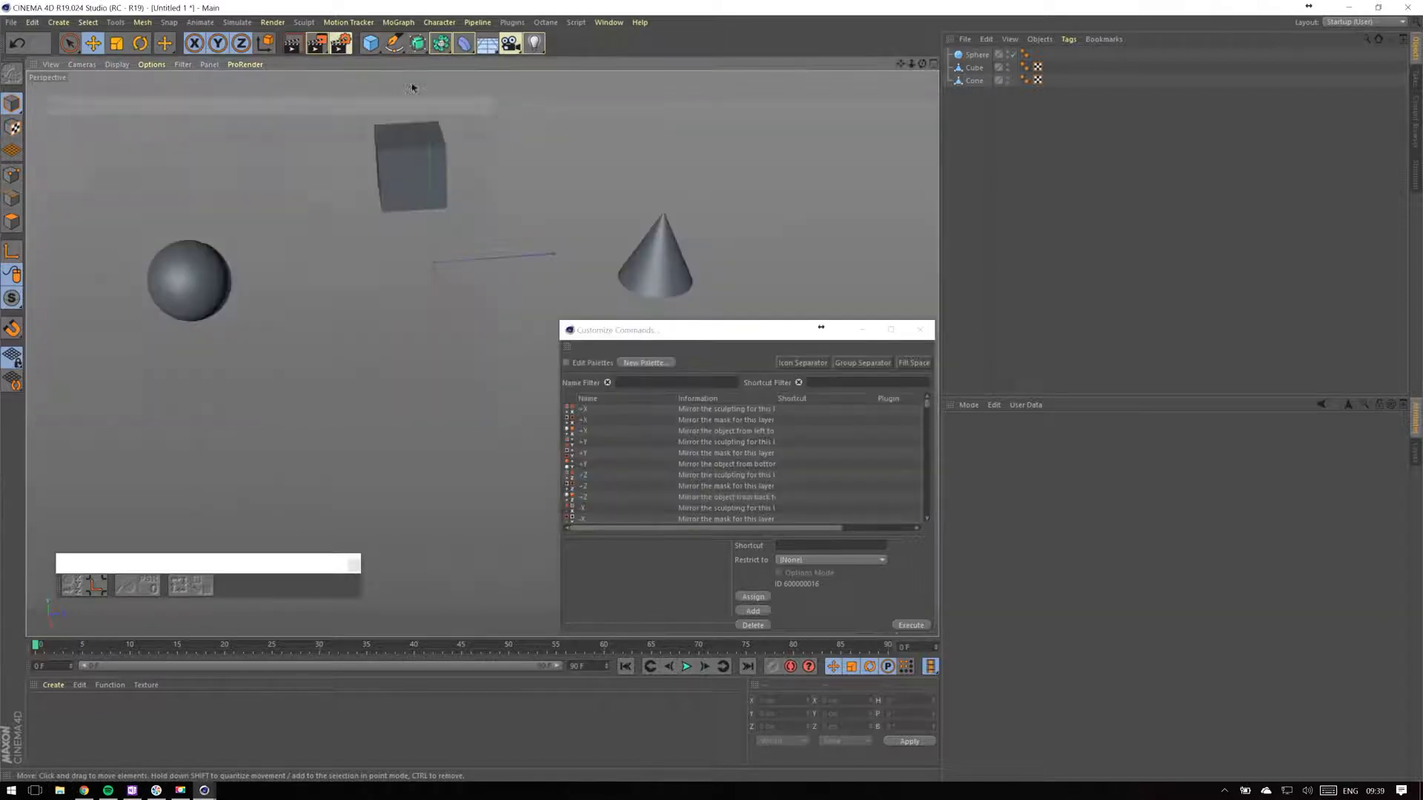
Add Points to Circle to the custom palette and apply it to the ring of points around an inner point of the plane.
type("circle")
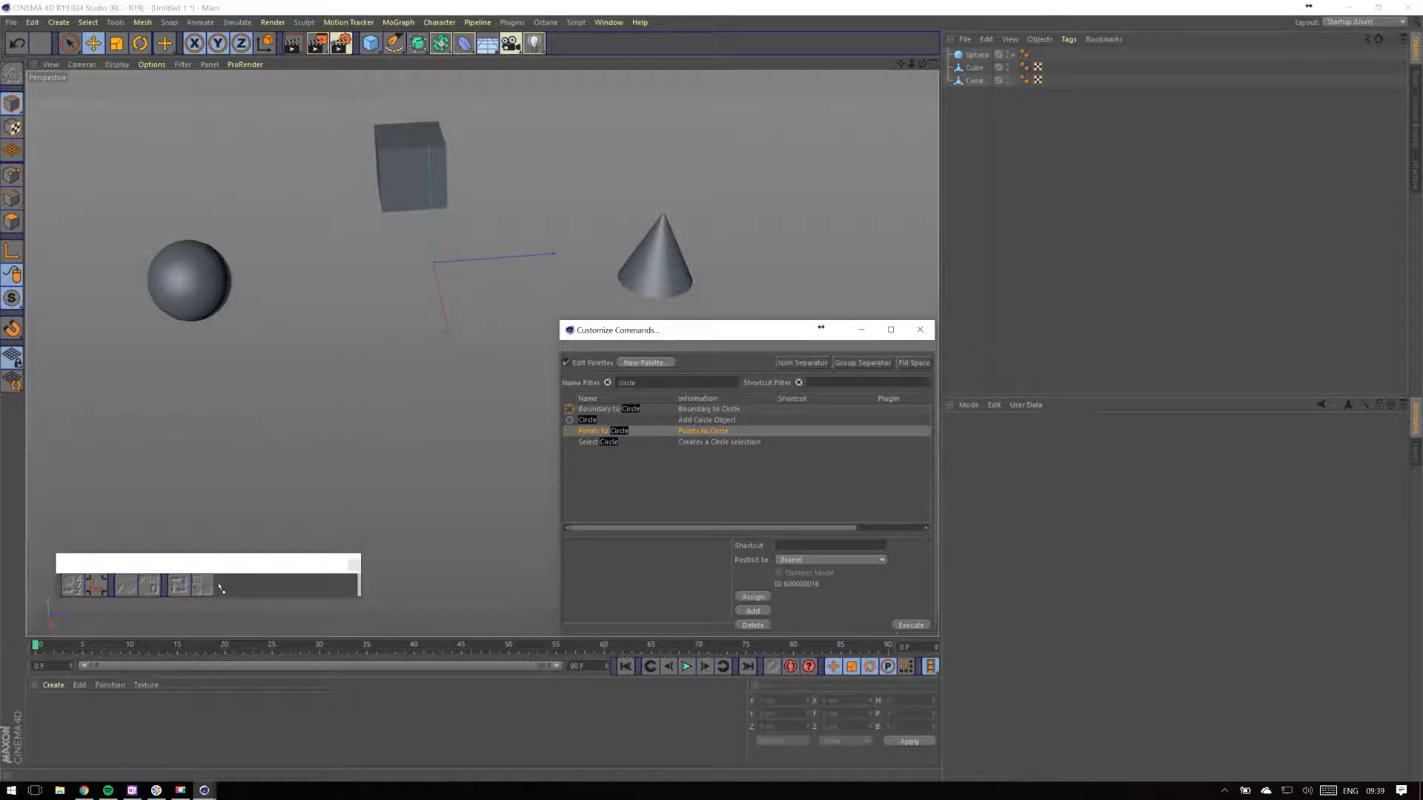
left_click_drag(214, 584, 265, 535)
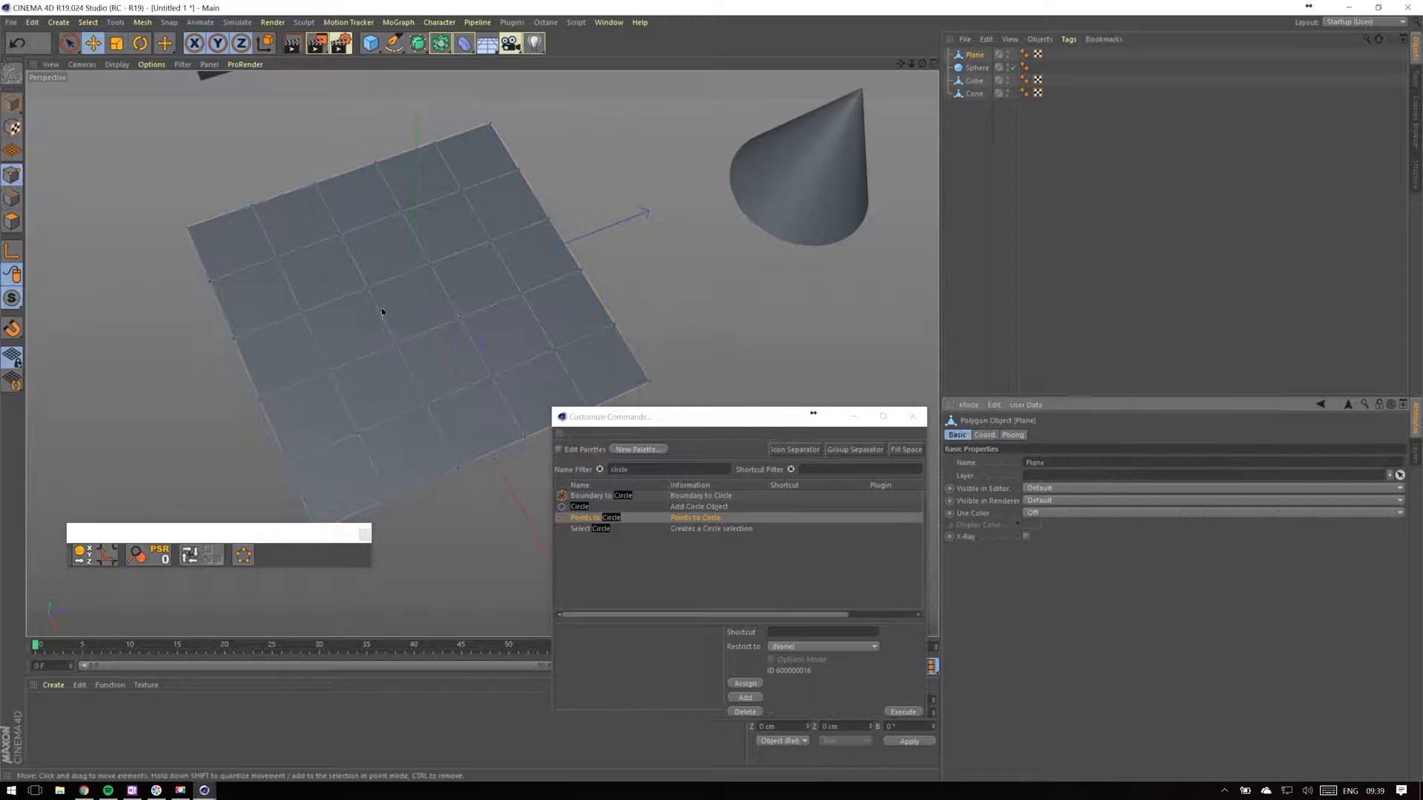
left_click(435, 401, "shift")
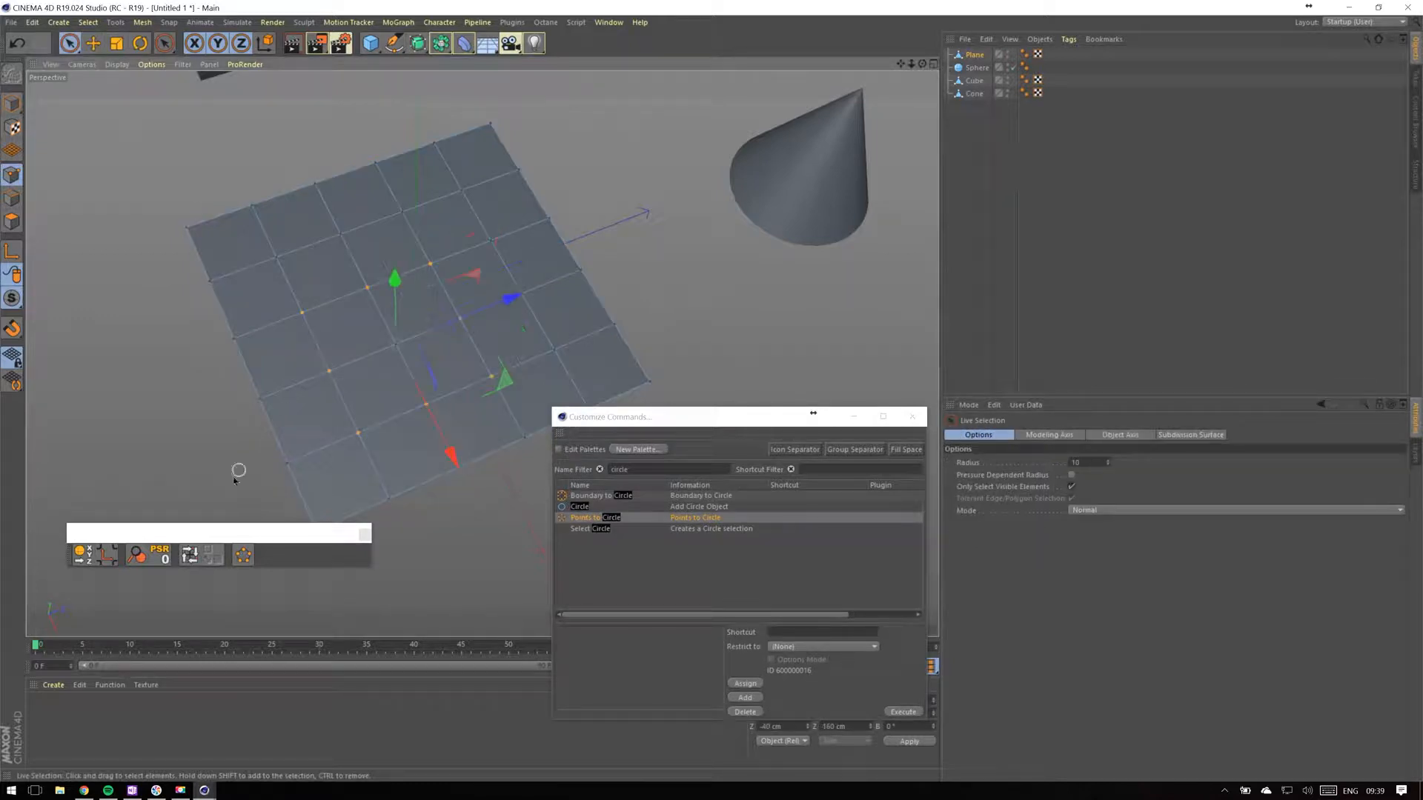
left_click(245, 554)
Scale the circle of points and place the plane under a Subdivision Surface.
left_click(116, 43)
left_click_drag(223, 163, 344, 155)
left_click(418, 43)
left_click_drag(974, 67, 983, 56)
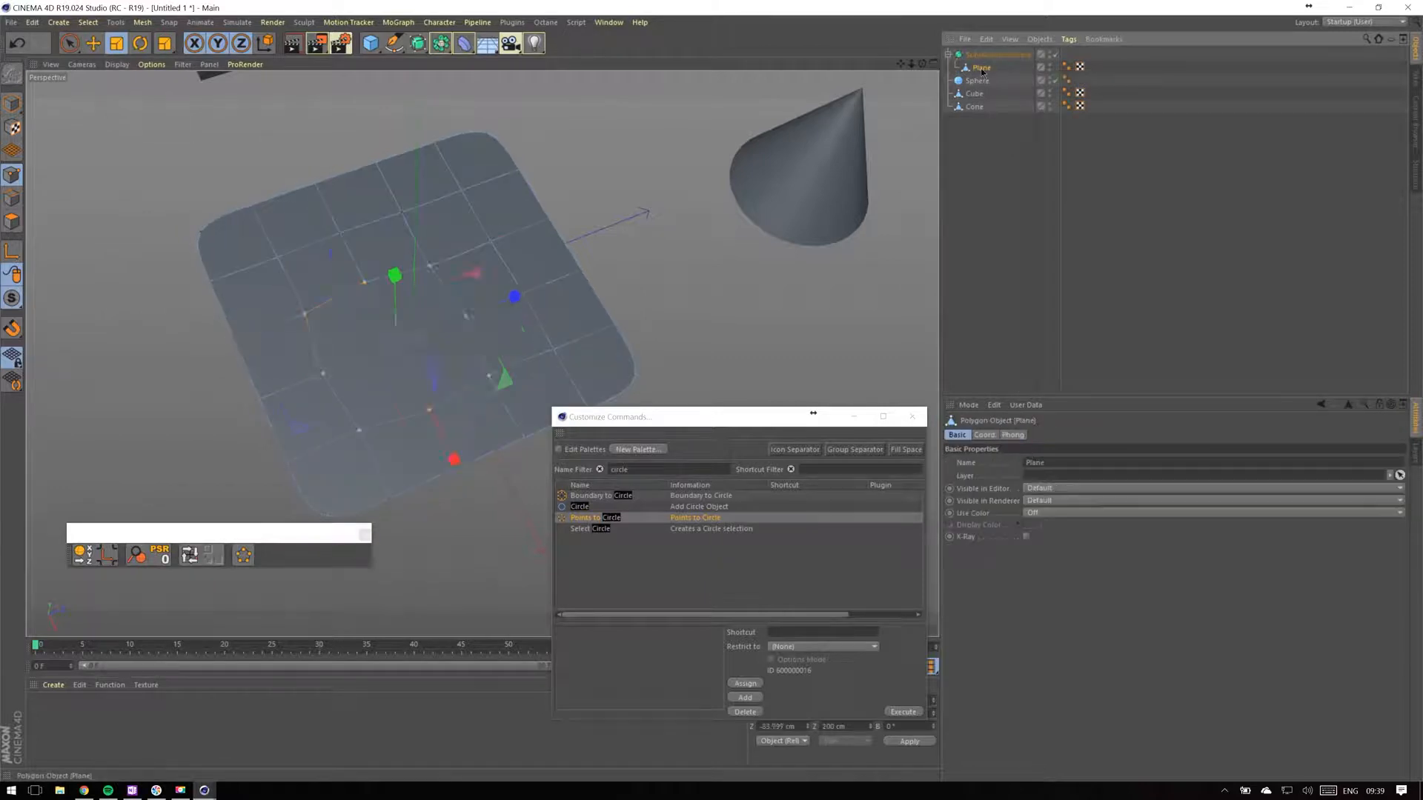
In polygon mode, select the polygons inside the circle of points and delete them.
left_click(12, 221)
left_click(363, 320)
key("Delete")
In edge mode, select the edge loop around the hole, reshape it with modelling commands and raise it above the plane.
left_click(12, 198)
double_click(461, 295)
right_click(463, 298)
left_click(506, 585)
left_click_drag(475, 474, 512, 474)
left_click(93, 43)
left_click_drag(395, 280, 392, 153)
right_click(633, 268)
left_click(686, 553)
left_click(93, 43)
left_click(116, 43)
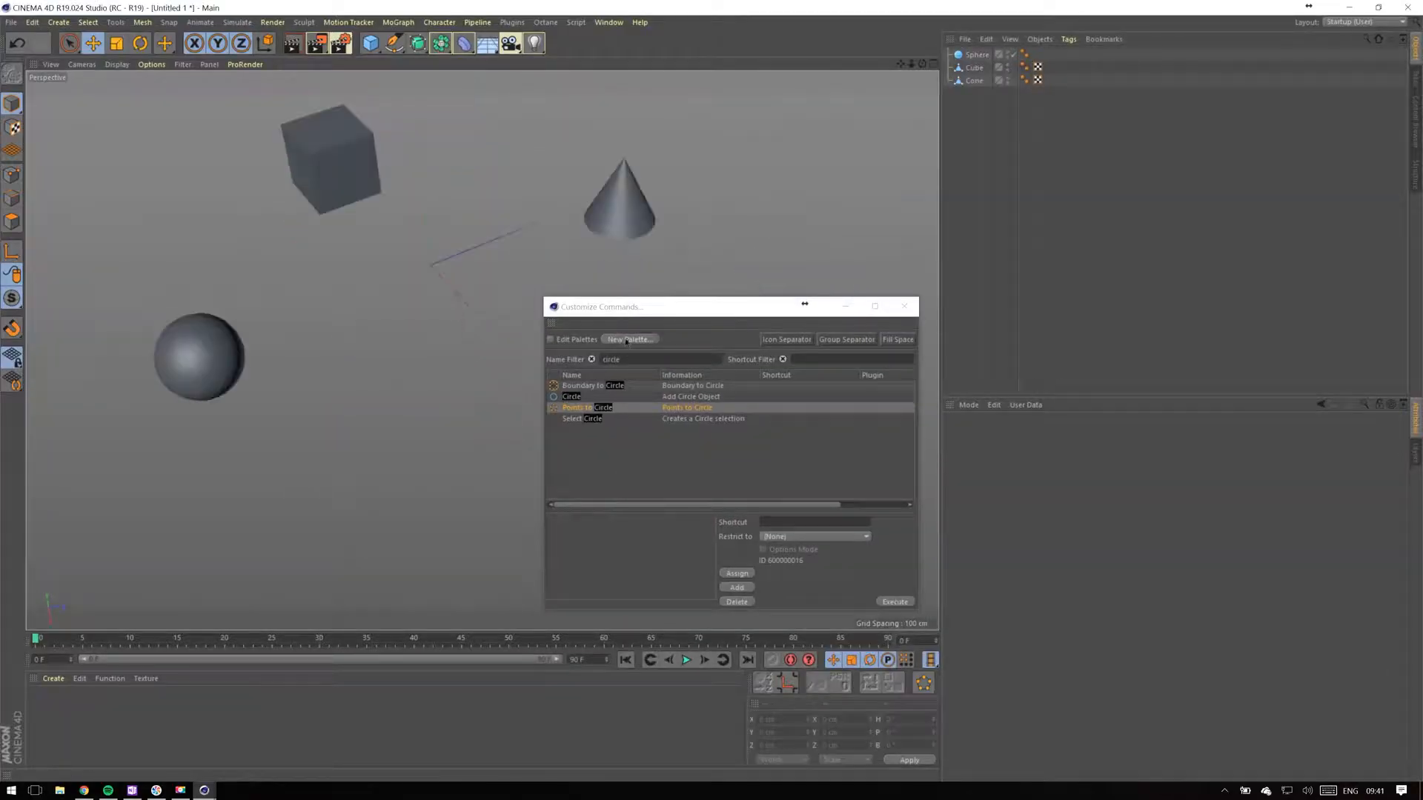
Create a new palette with the Select Materials of Active Objects command and dock it beside the Material Manager.
left_click(626, 340)
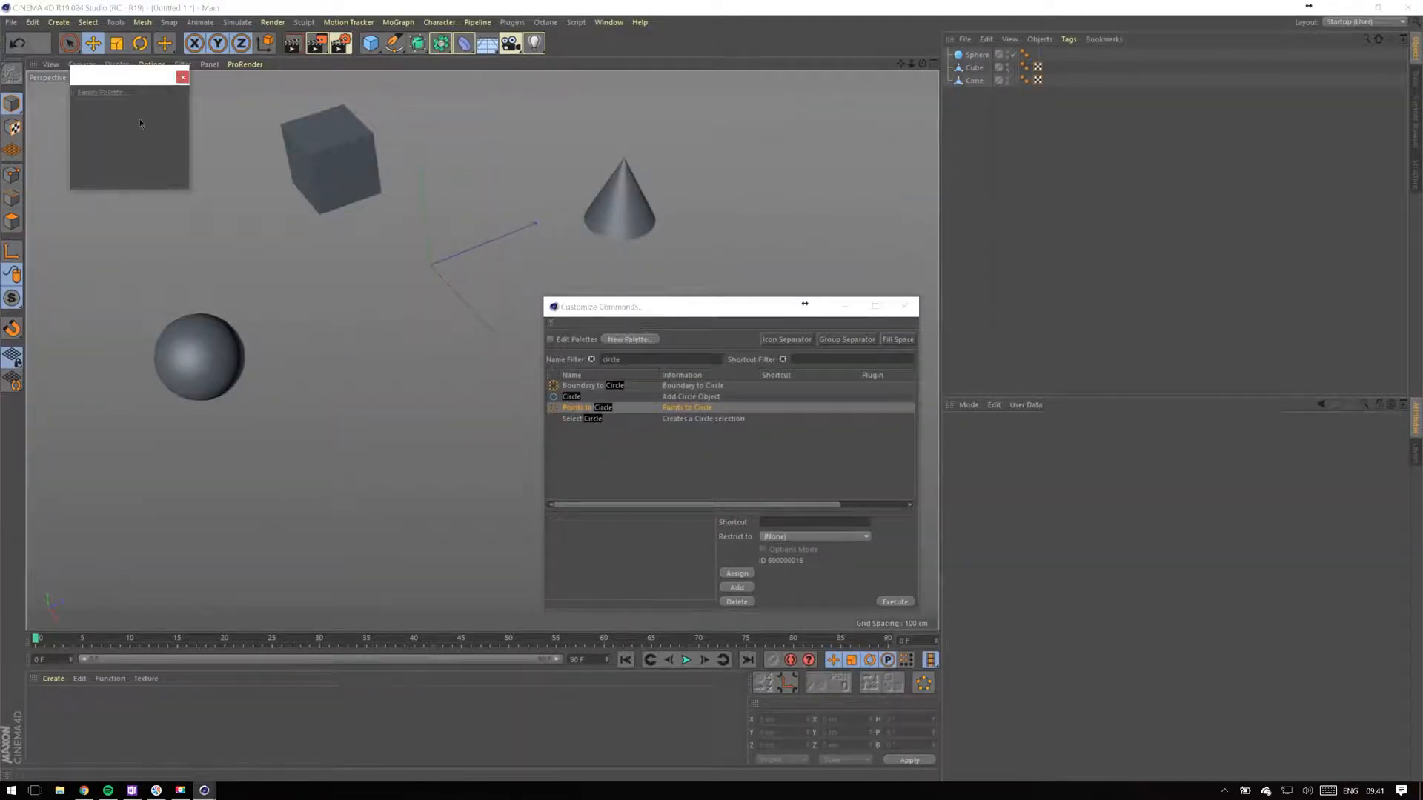
left_click_drag(122, 86, 392, 444)
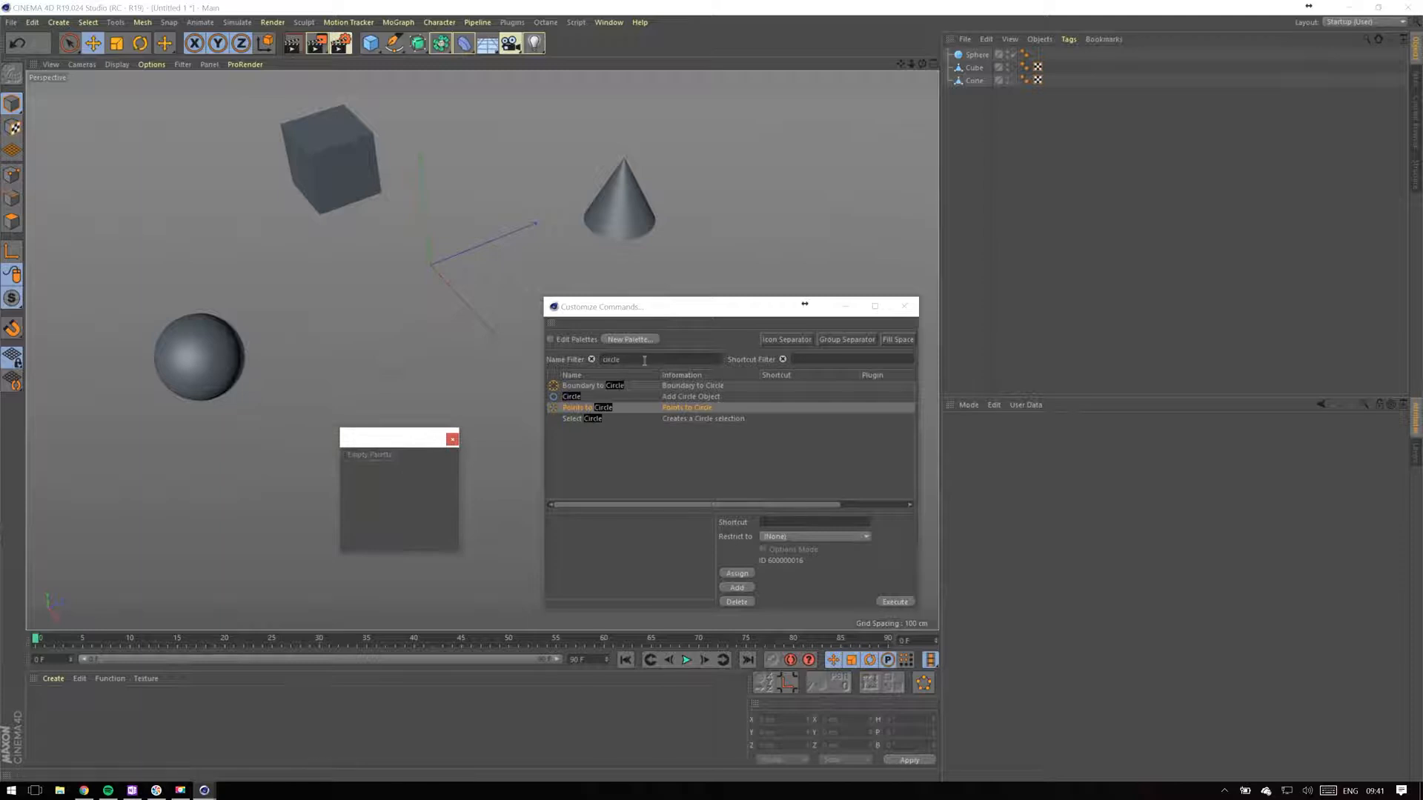
left_click_drag(641, 363, 575, 370)
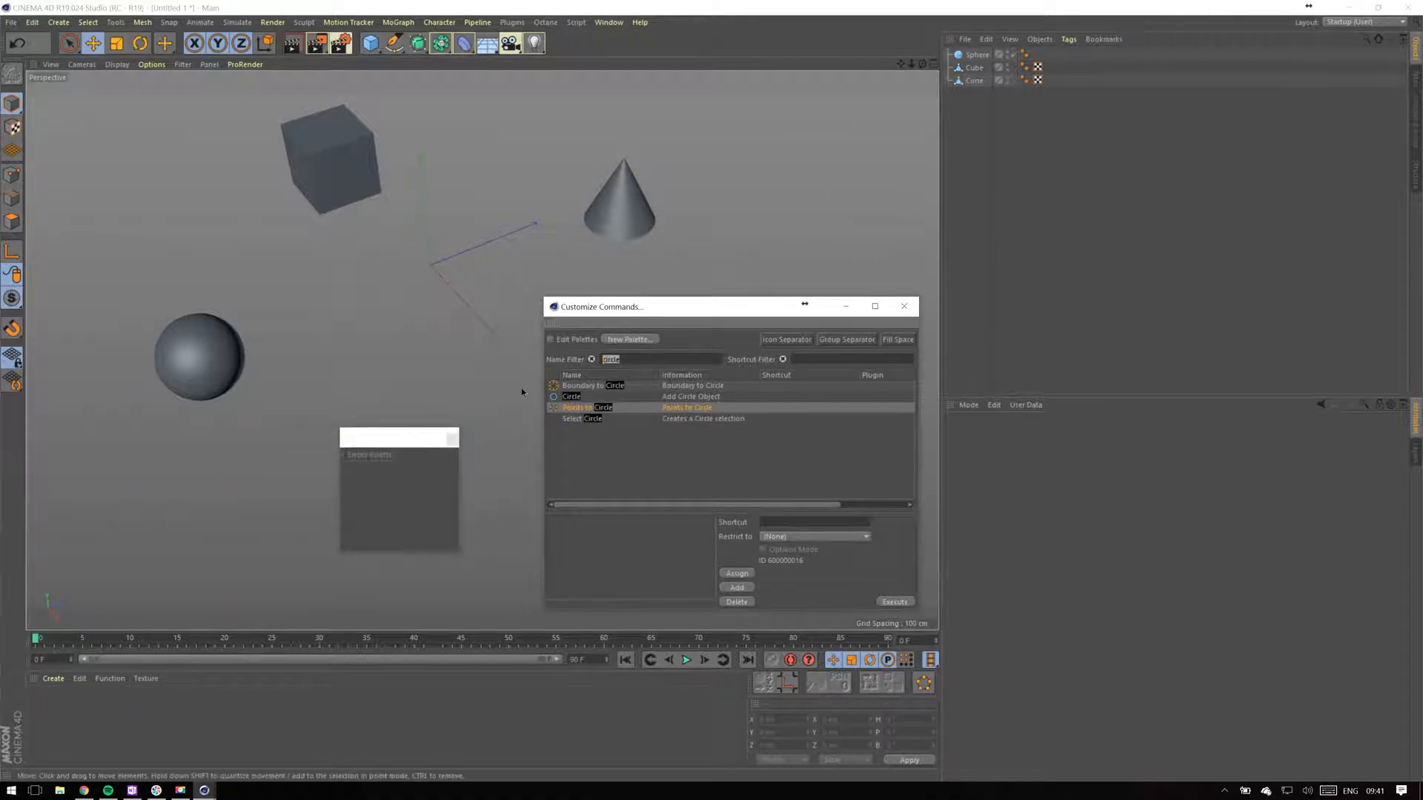
type("select ma")
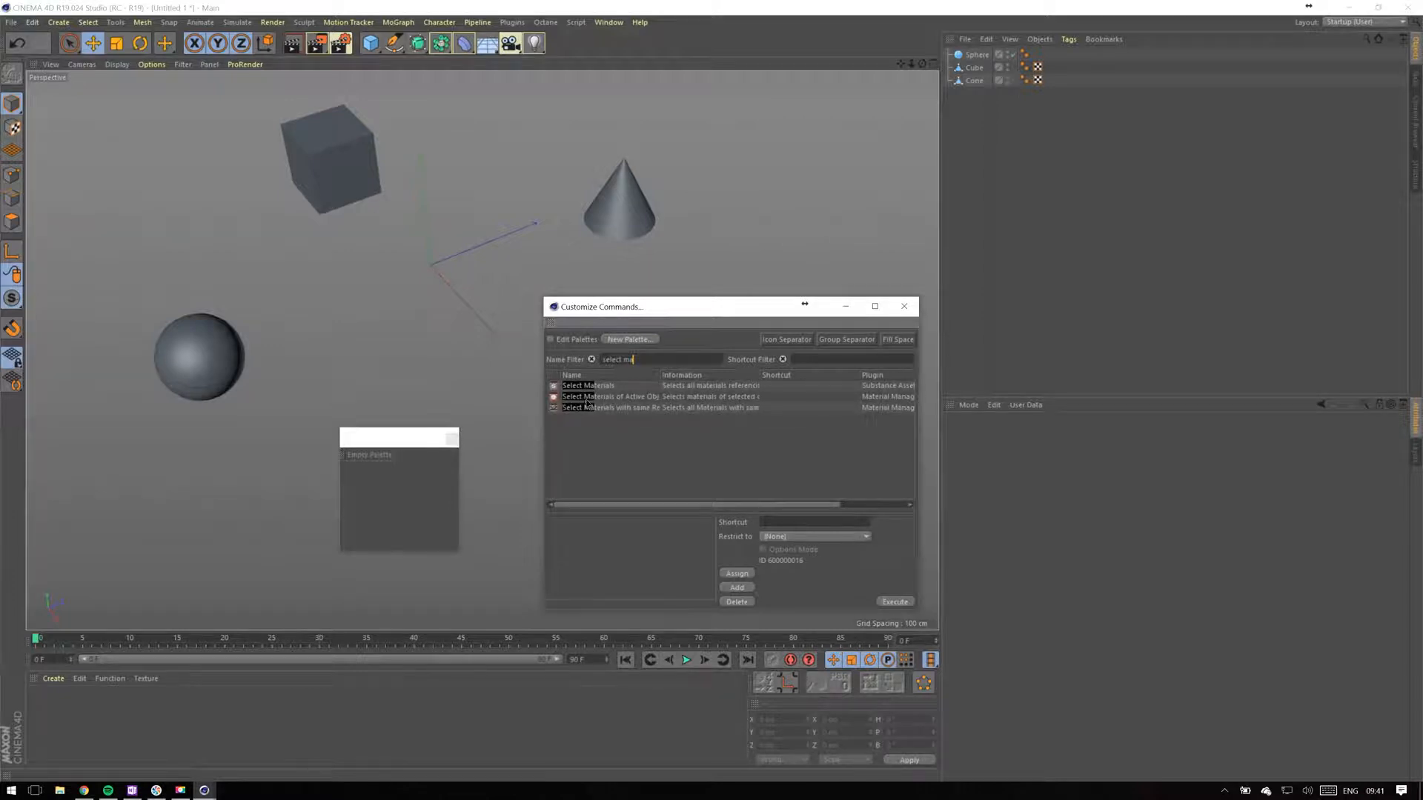
left_click_drag(625, 396, 507, 425)
left_click_drag(372, 463, 371, 462)
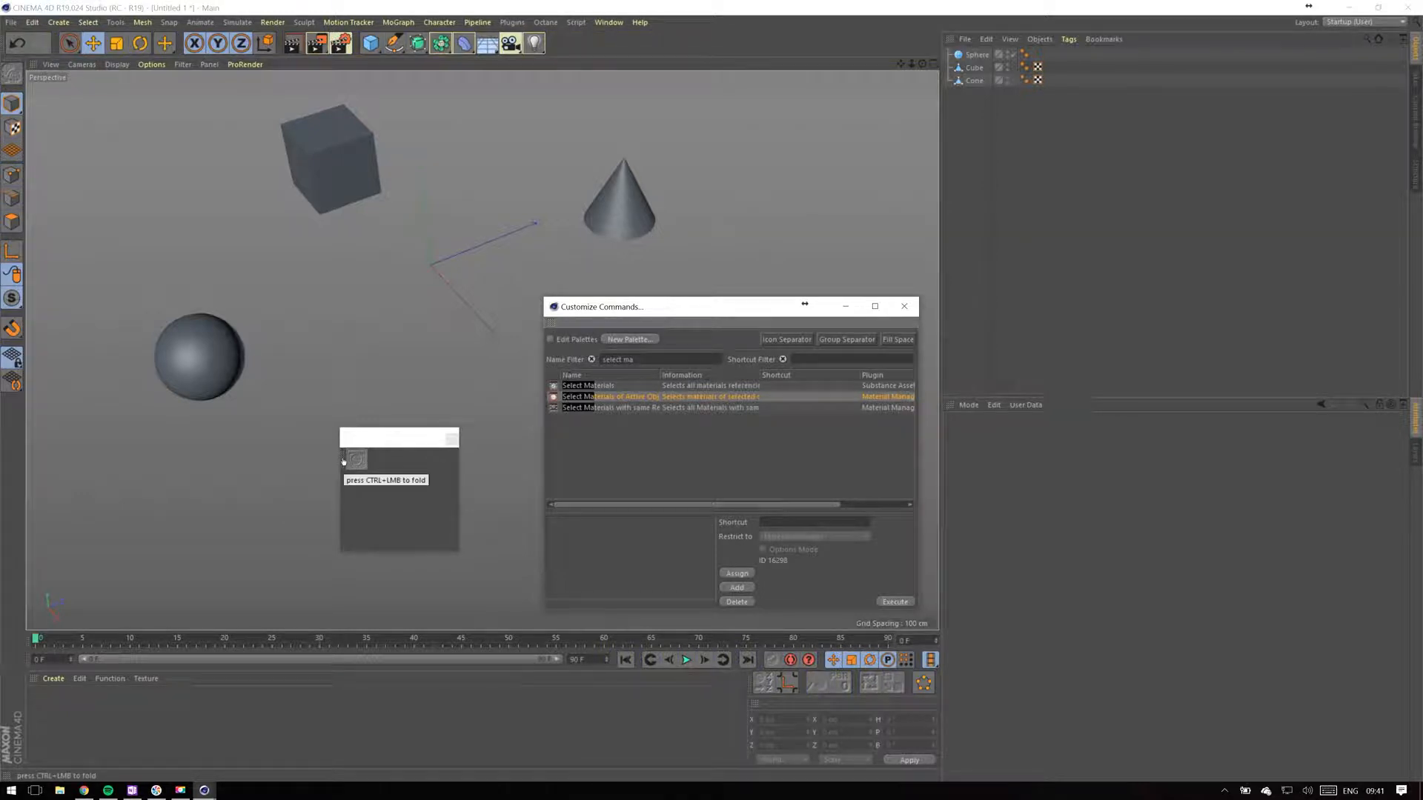
left_click_drag(343, 458, 740, 702)
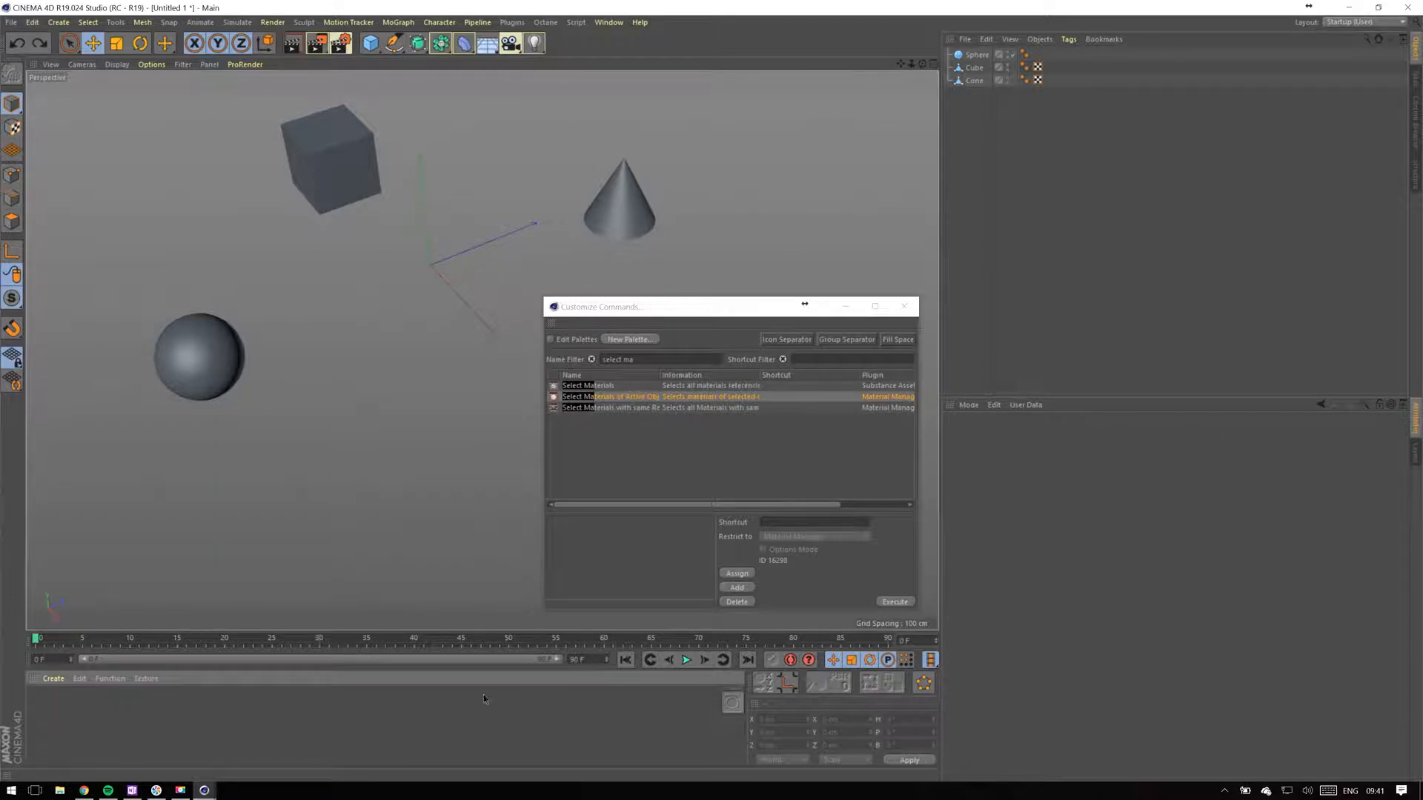
Find the Disable Materials and Enable Materials commands and add both to the main toolbar.
left_click_drag(639, 359, 489, 395)
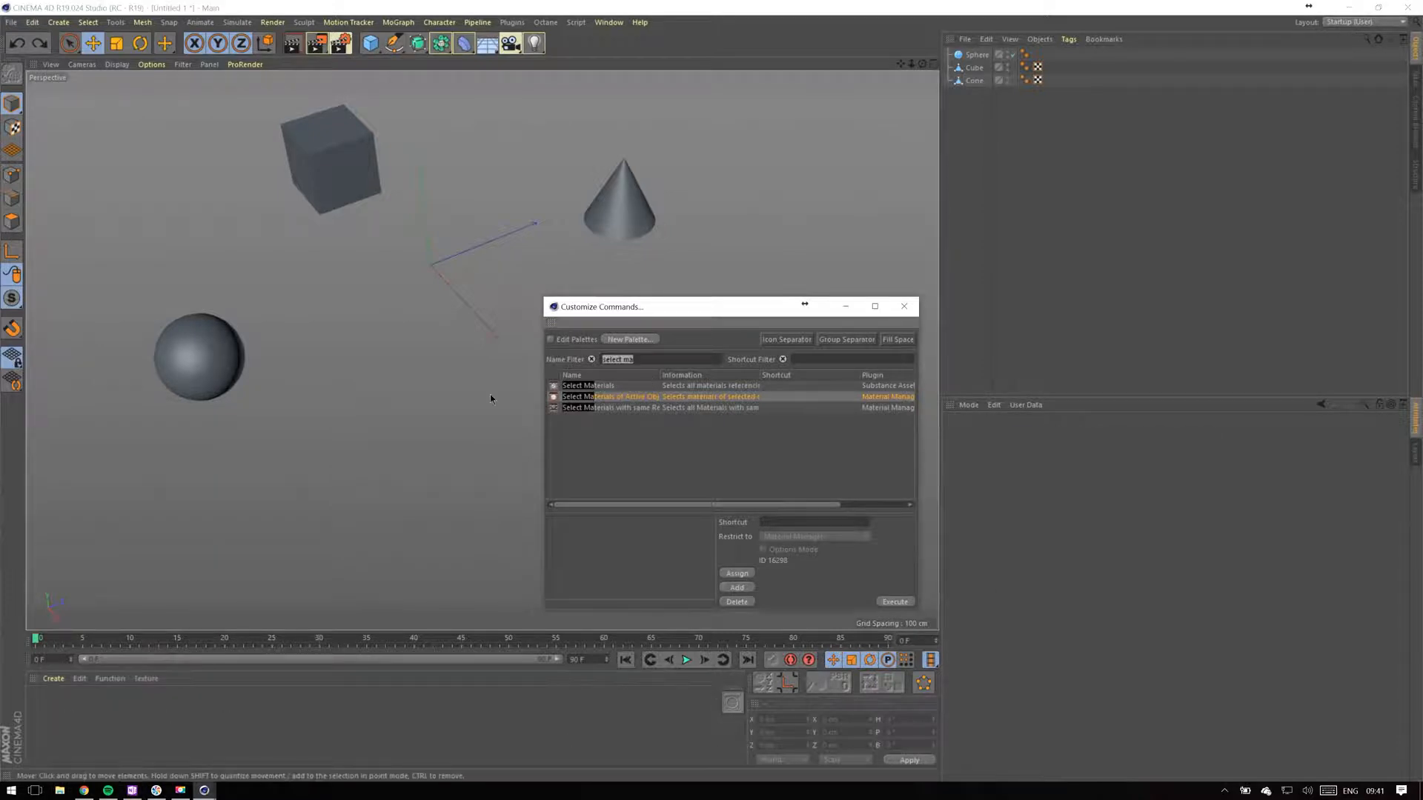
type("disable ma")
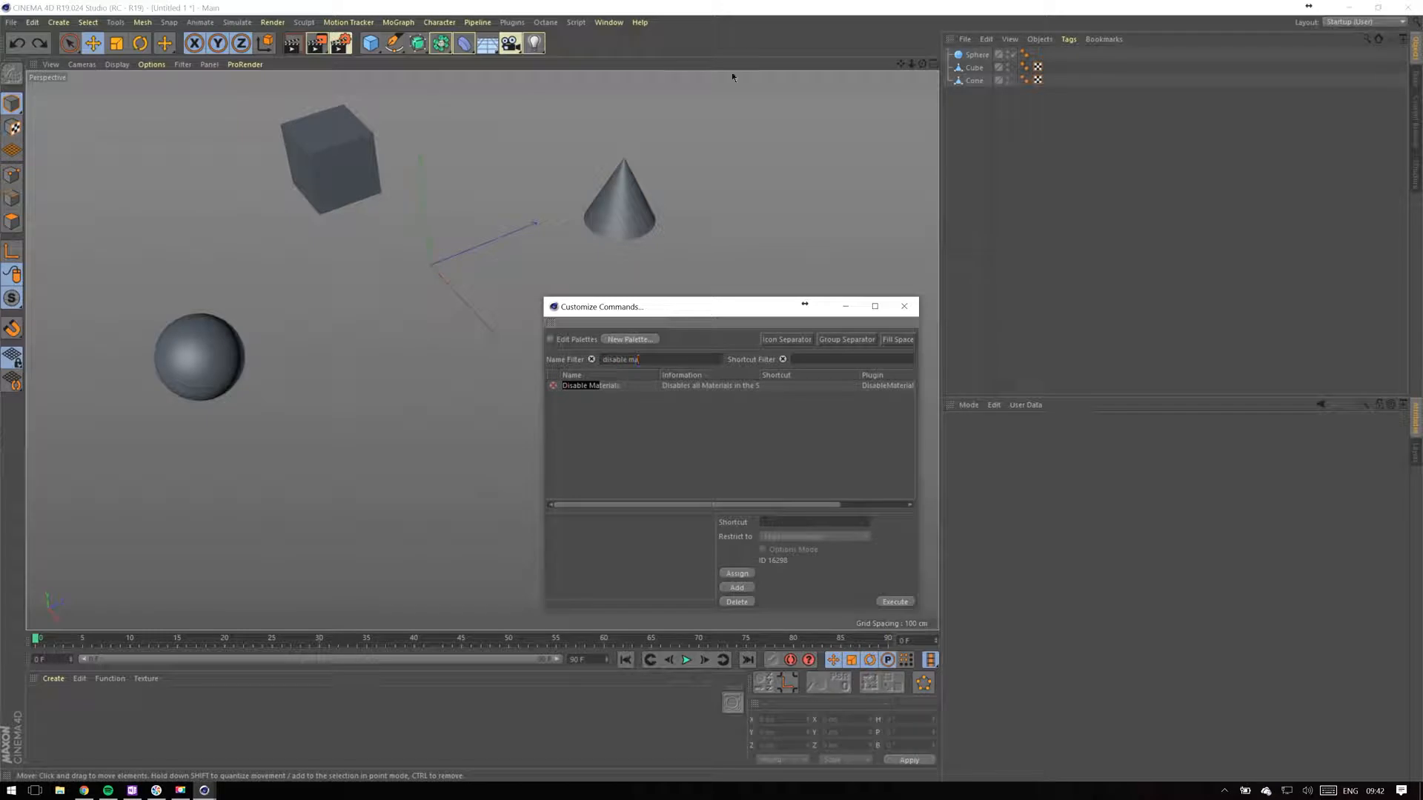
left_click(616, 386)
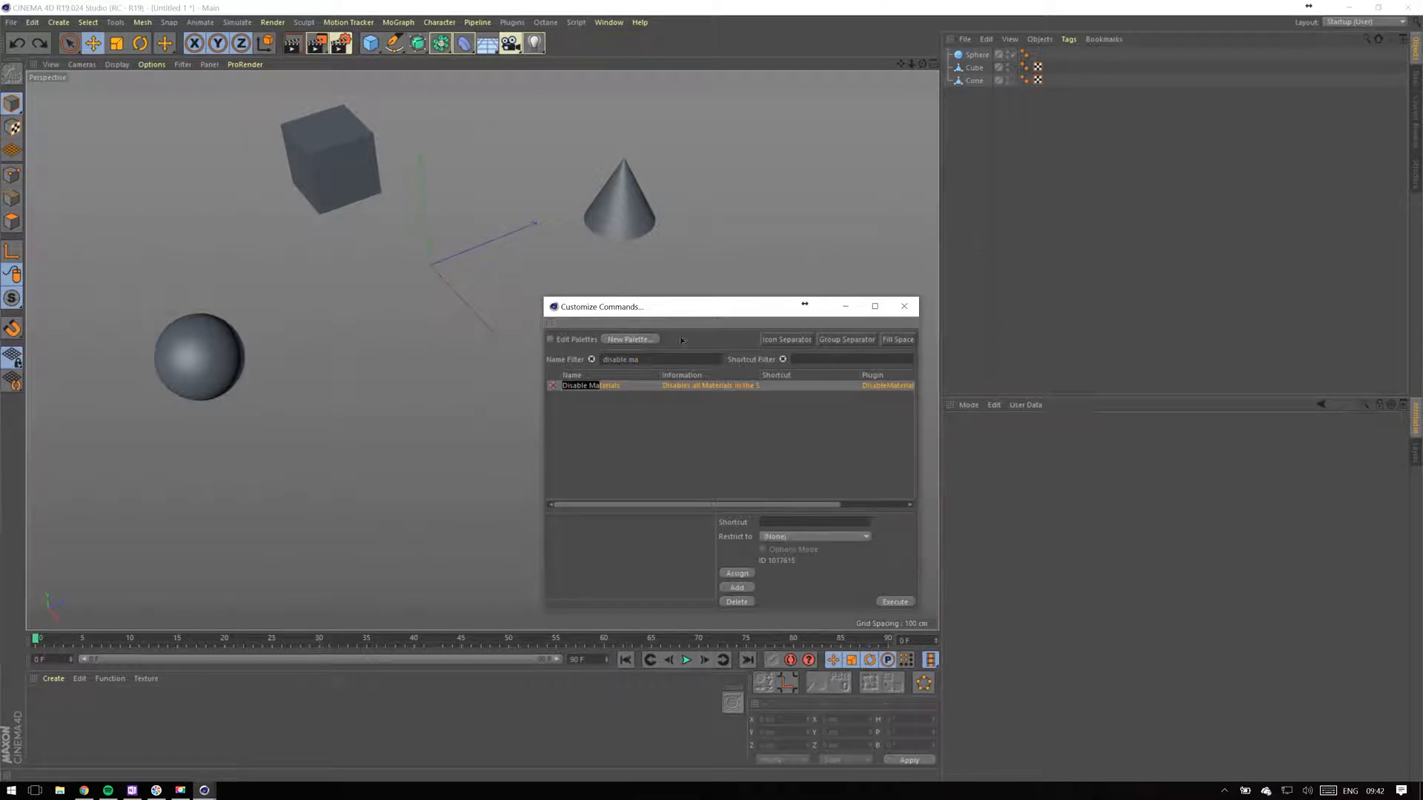
left_click_drag(618, 354, 914, 44)
type("enable m")
Create a new material, set its color to red and assign it to the cone.
double_click(59, 710)
double_click(42, 703)
left_click(609, 105)
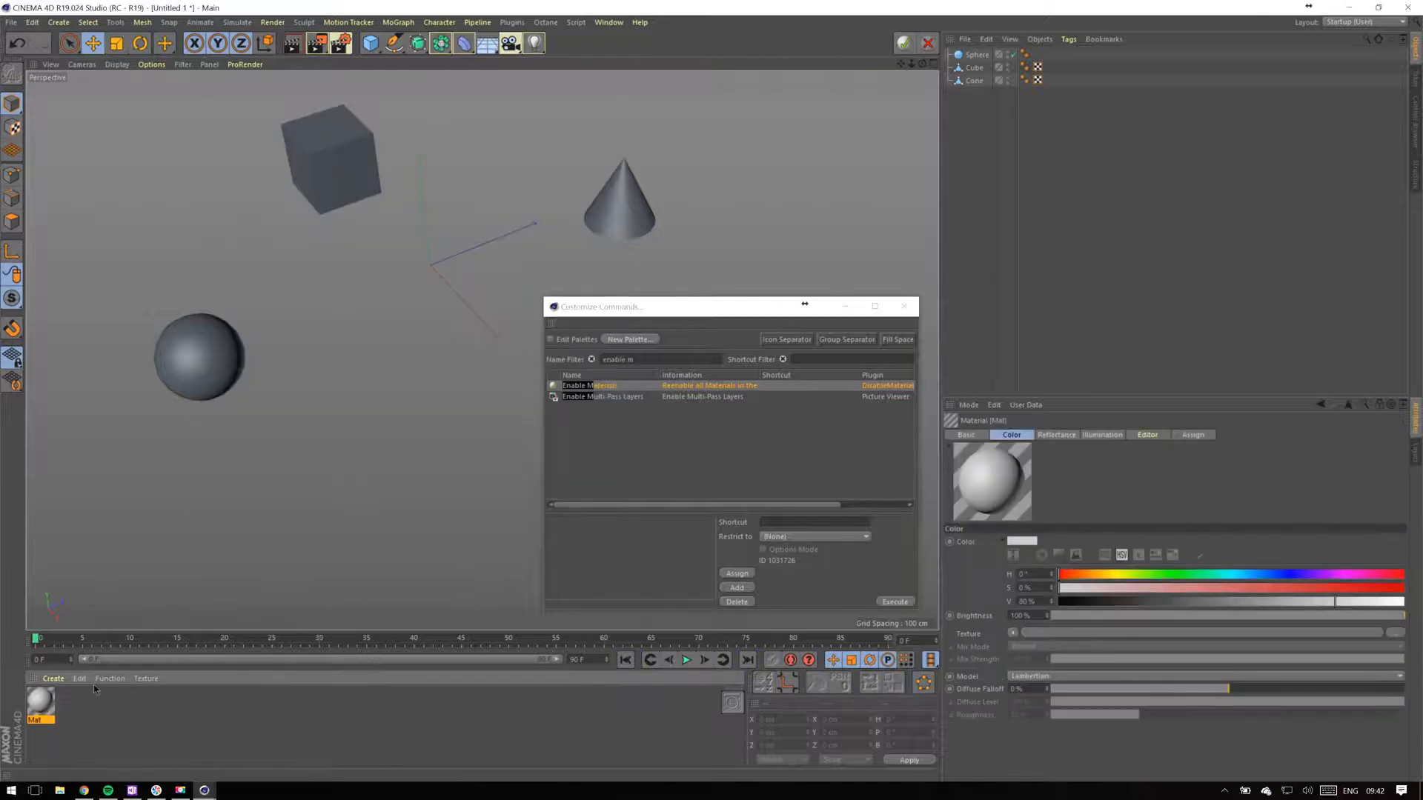
double_click(42, 703)
left_click(360, 133)
left_click_drag(445, 145, 480, 145)
left_click(346, 181)
left_click_drag(41, 703, 975, 82)
Duplicate the material into a blue and a green version, assigning blue to the cube and green to the sphere.
left_click_drag(42, 702, 74, 703, "ctrl")
left_click(360, 132)
left_click(405, 131)
left_click(343, 180)
left_click(360, 133)
left_click(351, 131)
left_click_drag(440, 173, 977, 55)
left_click_drag(73, 701, 975, 68)
left_click(604, 87)
Switch all scene materials off and on again with Disable Materials and Enable Materials.
left_click_drag(460, 282, 429, 297, "alt")
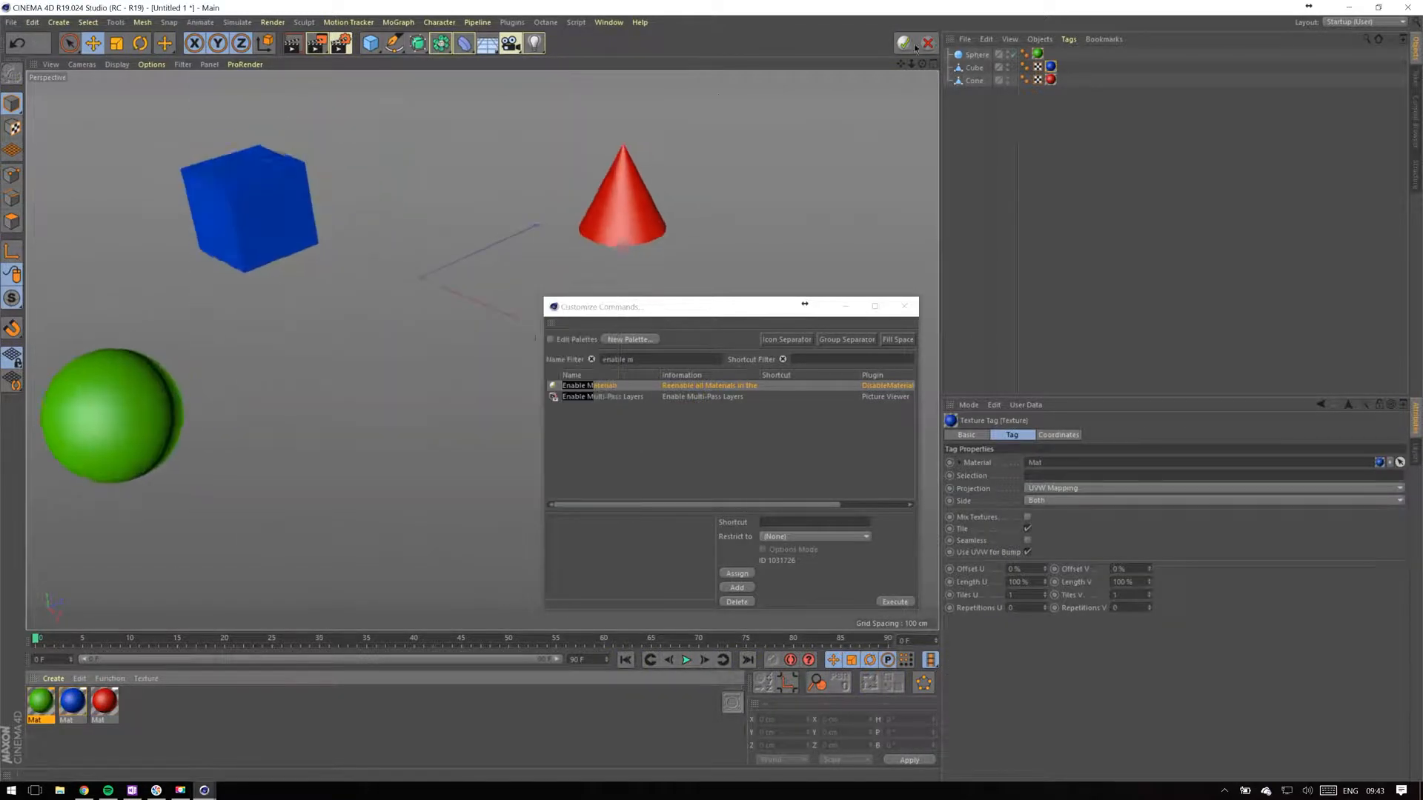
left_click(927, 44)
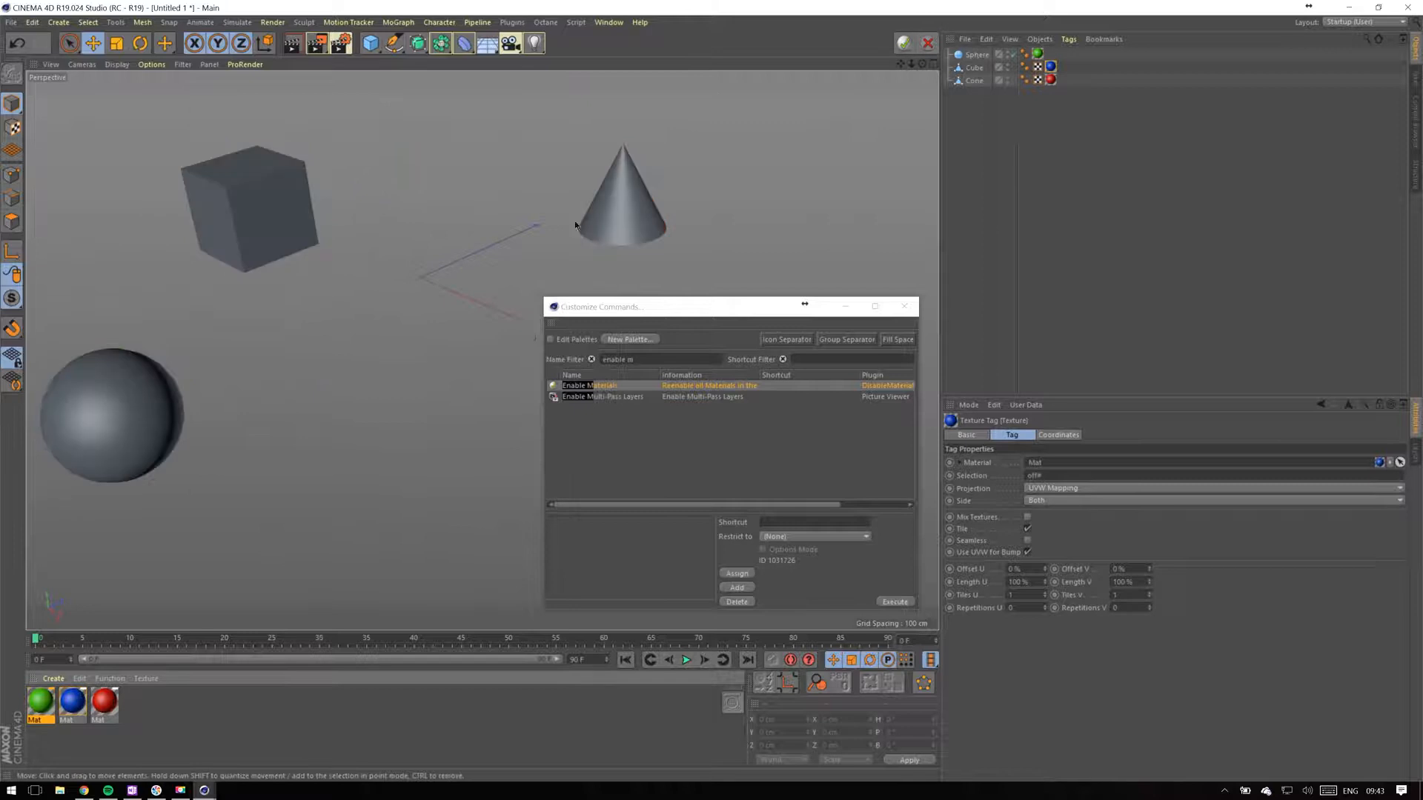
left_click(910, 46)
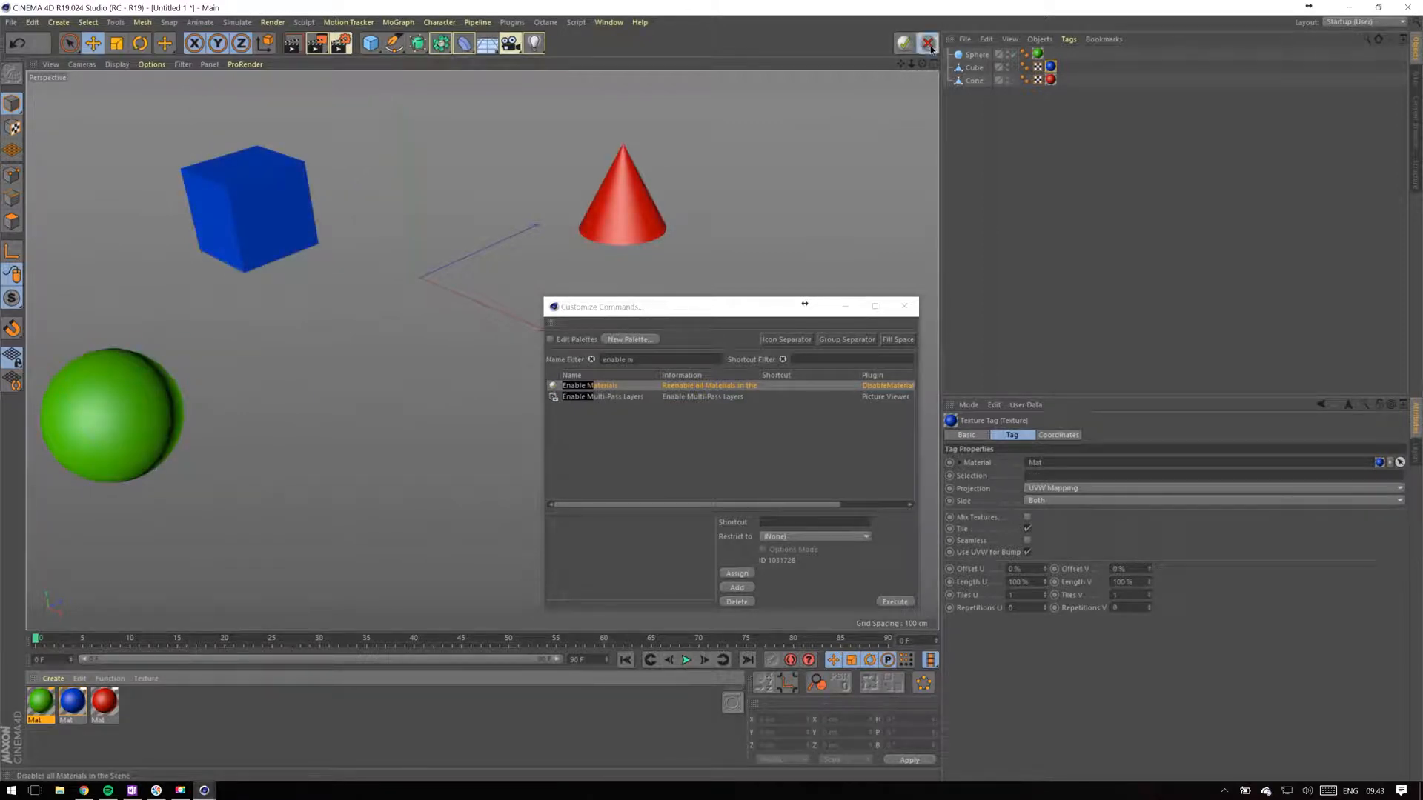
left_click(929, 45)
left_click(906, 43)
left_click(905, 43)
Open the Octane Live Viewer and compare its render with the scene materials disabled and enabled.
left_click(546, 22)
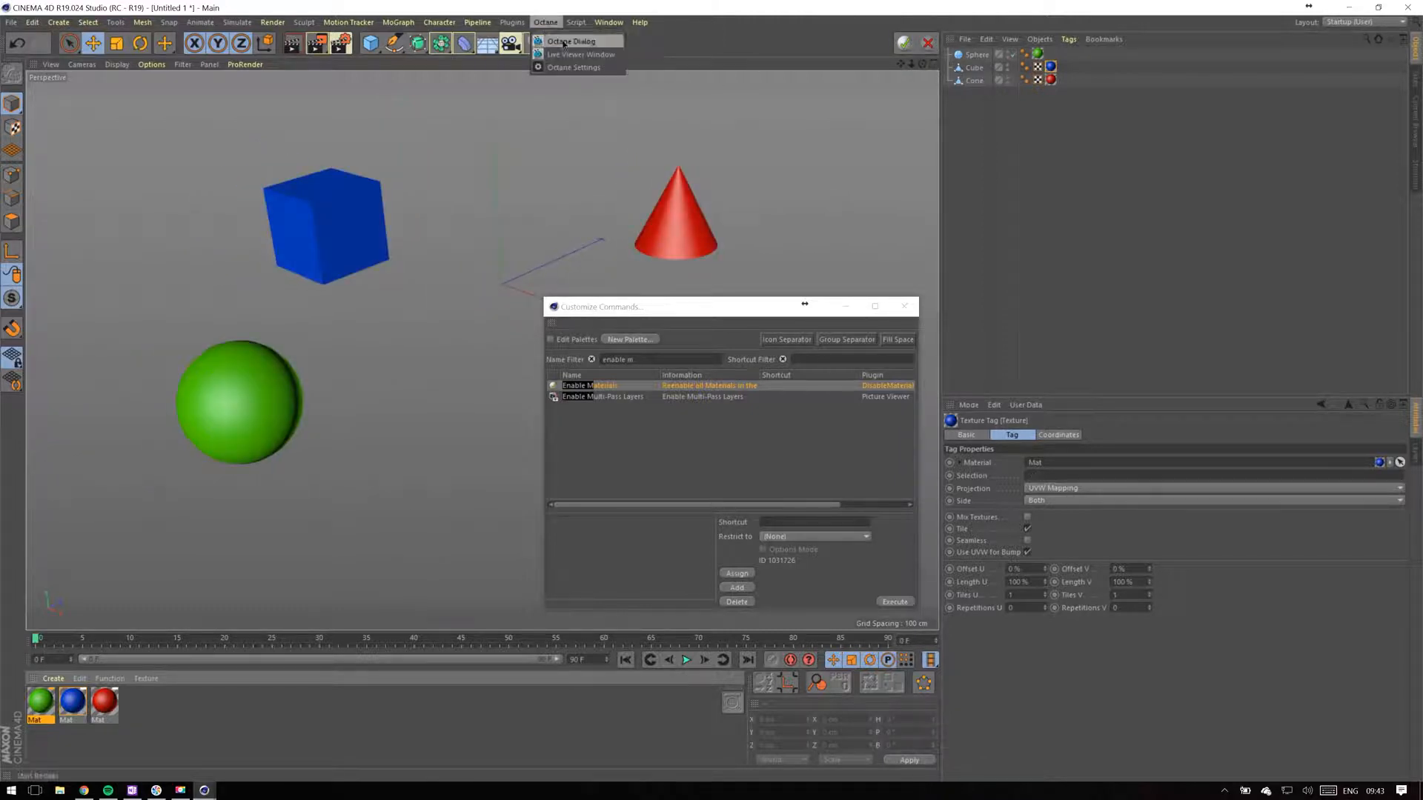
left_click(567, 36)
left_click(928, 43)
left_click_drag(922, 64, 899, 54)
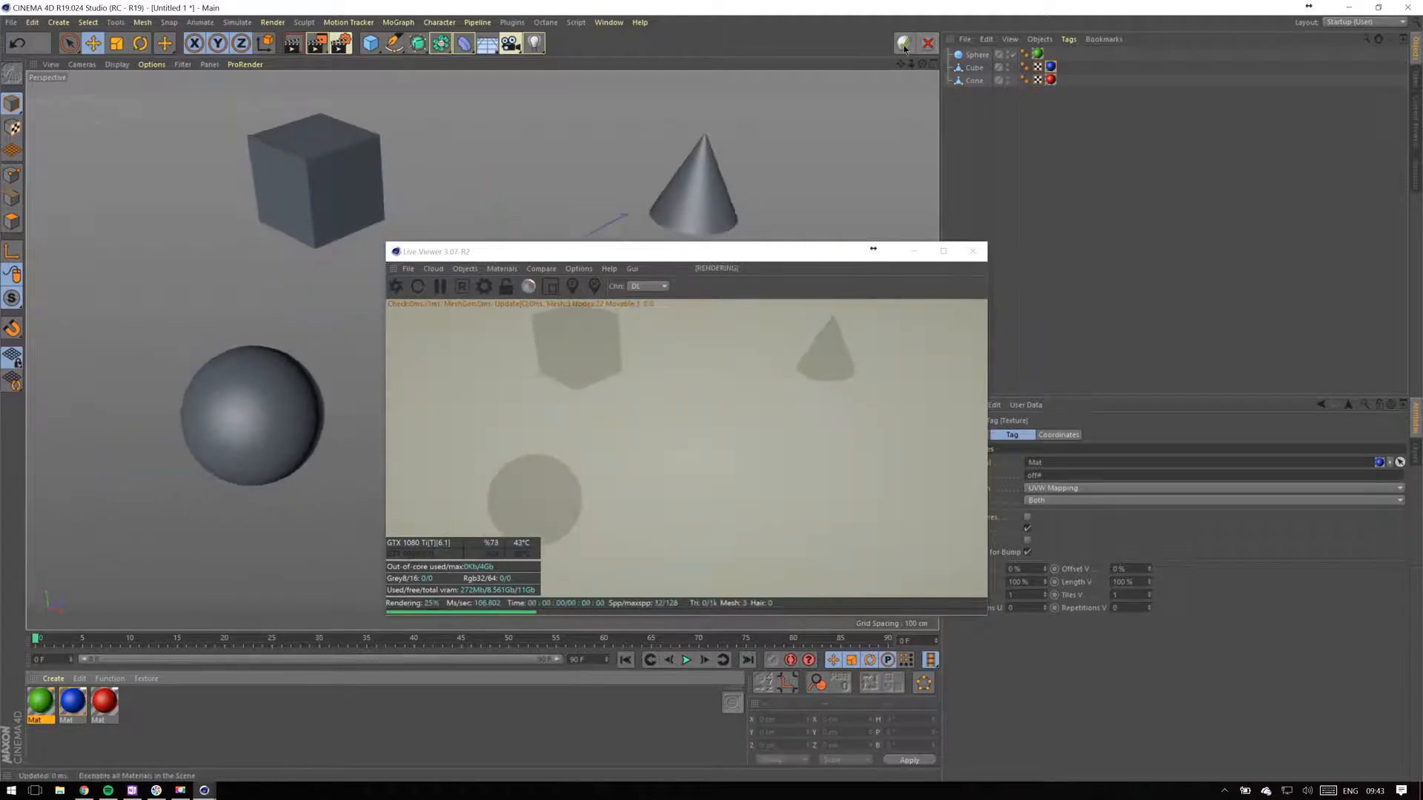
left_click(904, 43)
left_click(927, 43)
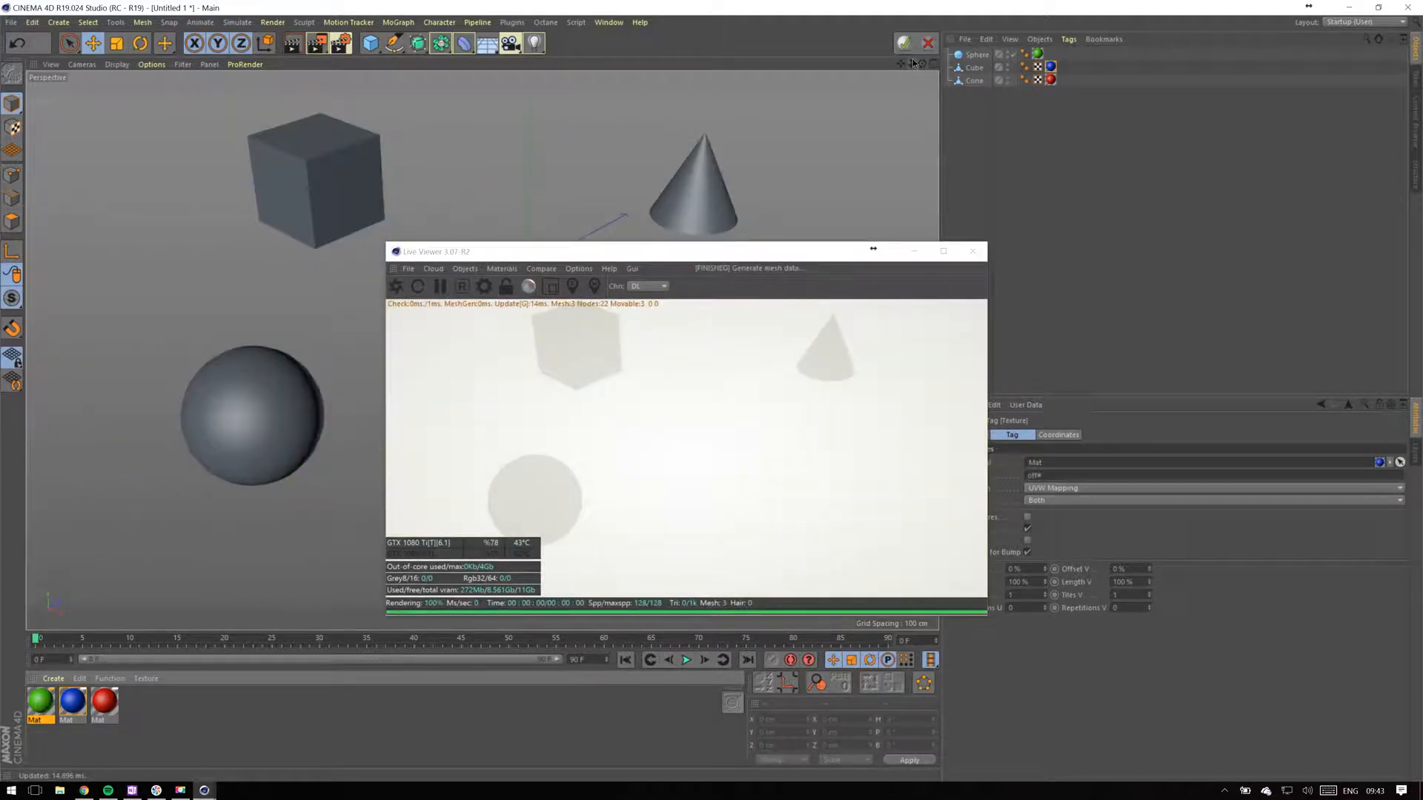
left_click(906, 44)
left_click(927, 43)
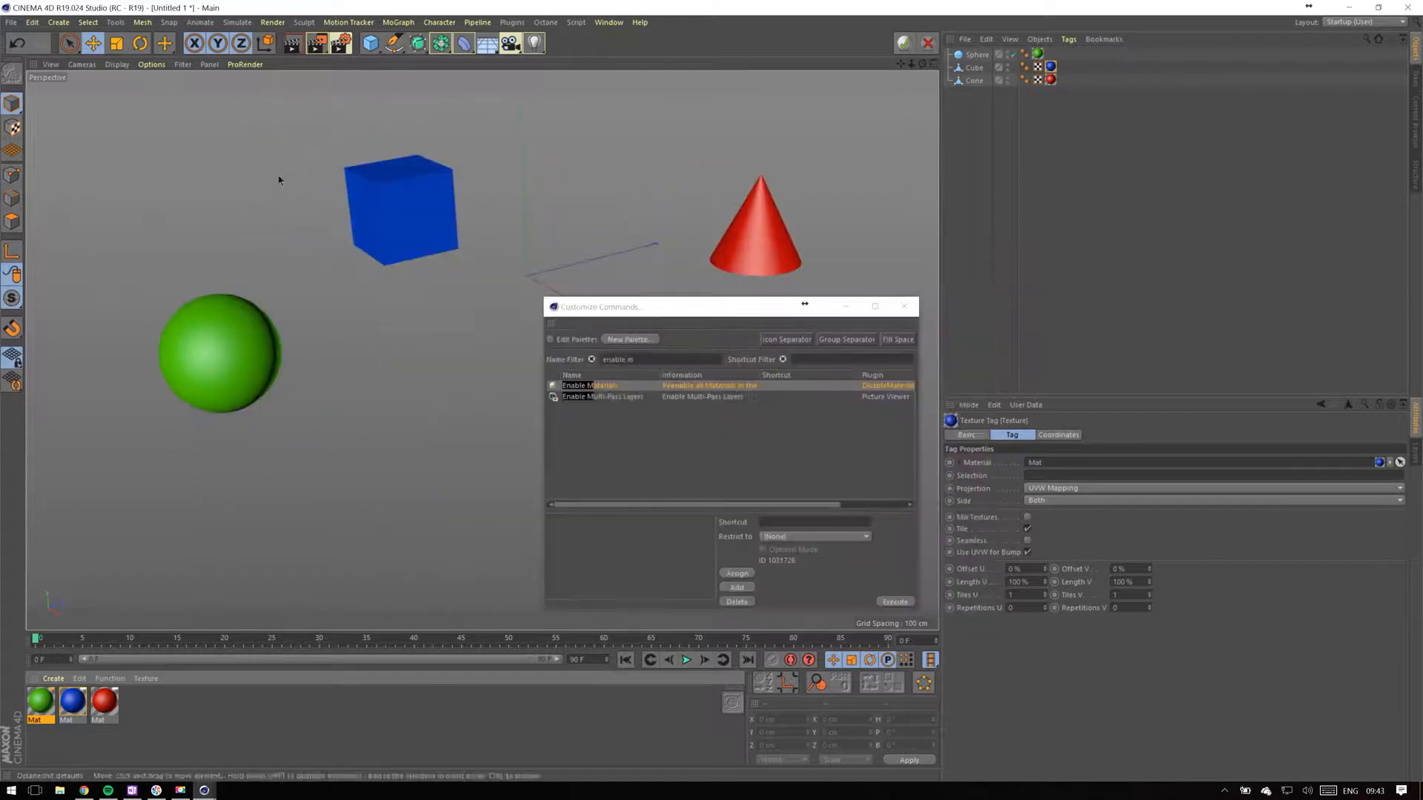
Search the command list for solo and add MagicSolo to the end of the vertical modes palette.
left_click(609, 22)
key("Escape")
key("BackSpace")
key("BackSpace")
key("BackSpace")
key("BackSpace")
key("BackSpace")
key("BackSpace")
key("BackSpace")
key("BackSpace")
type("solo")
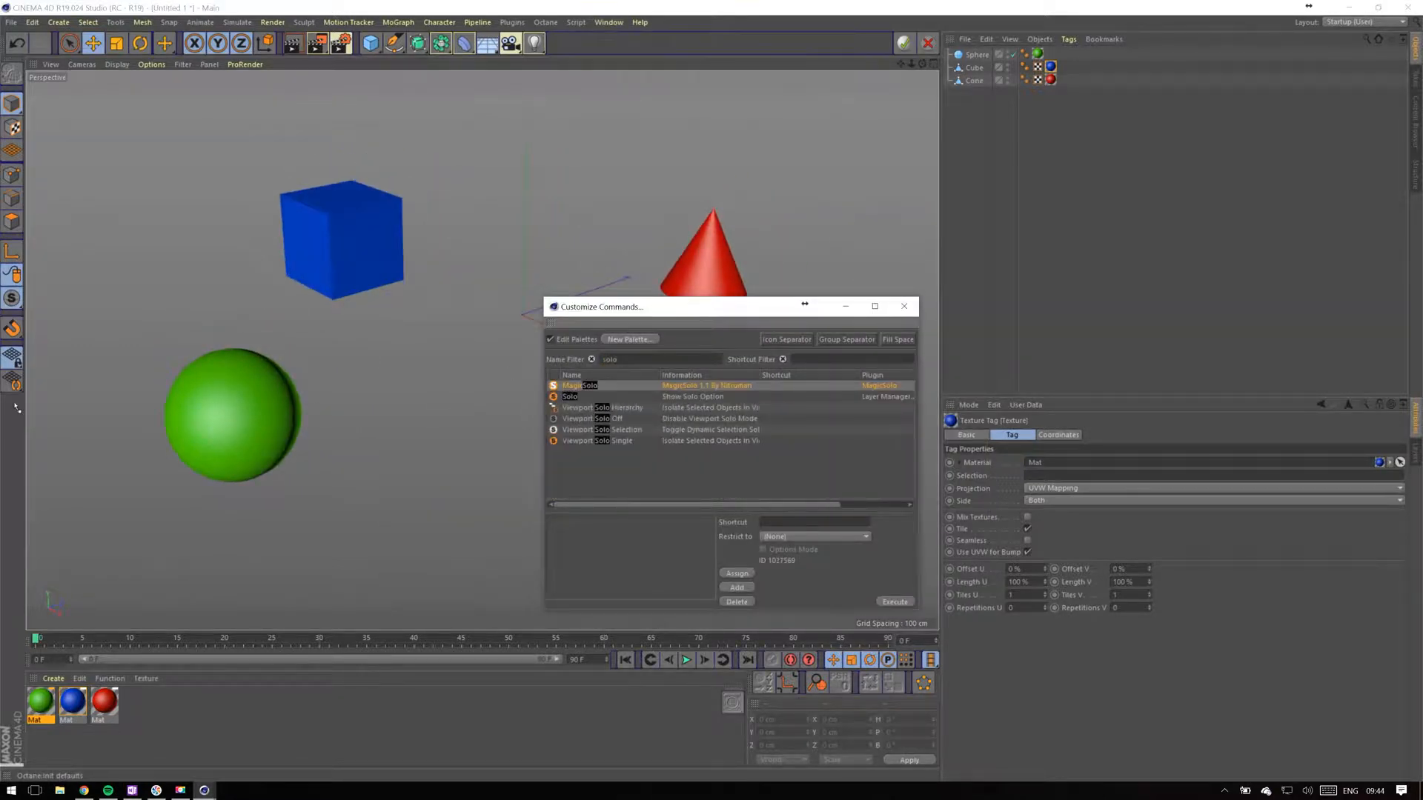
left_click_drag(13, 398, 14, 401)
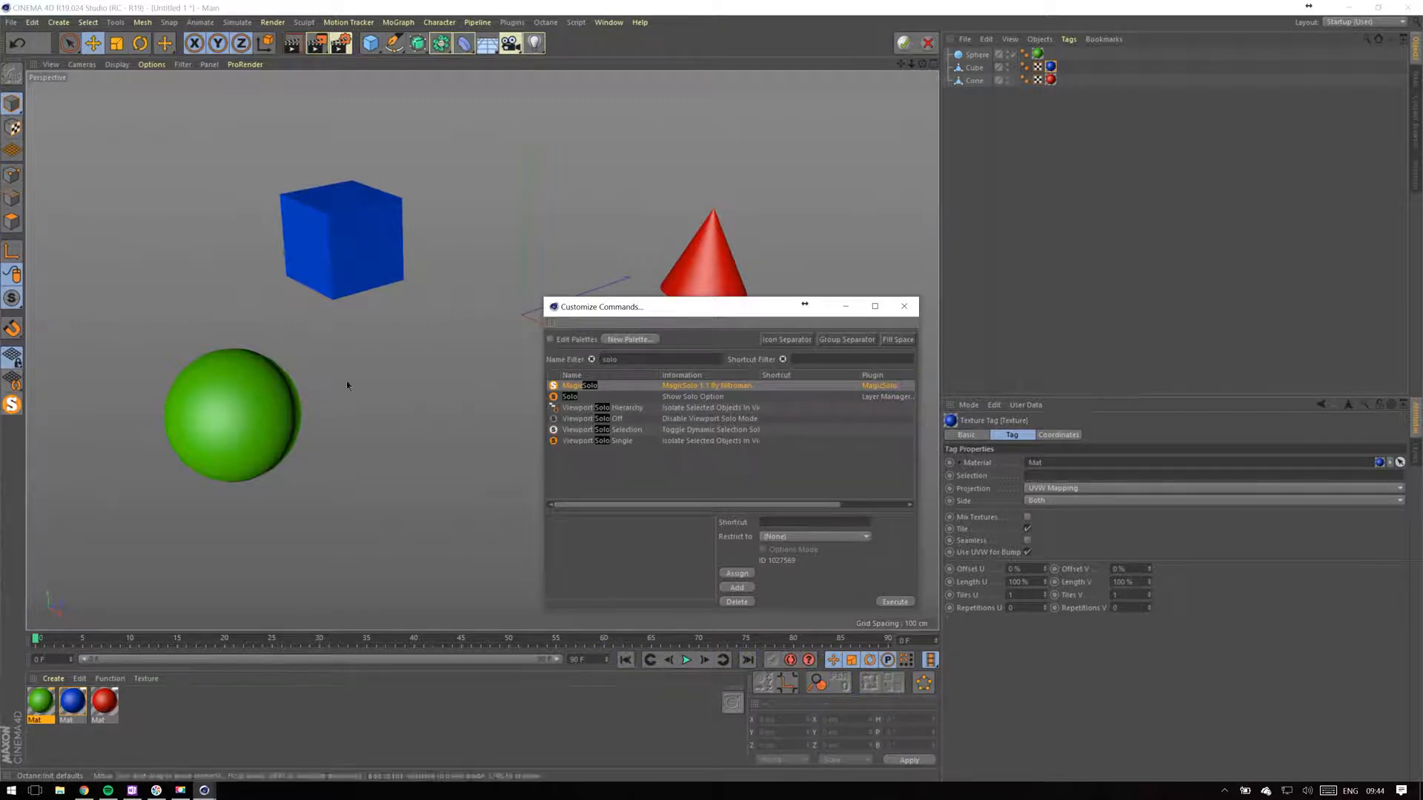
Set the MagicSolo command apart from the commands above it and turn off palette editing.
left_click(550, 339)
left_click(550, 339)
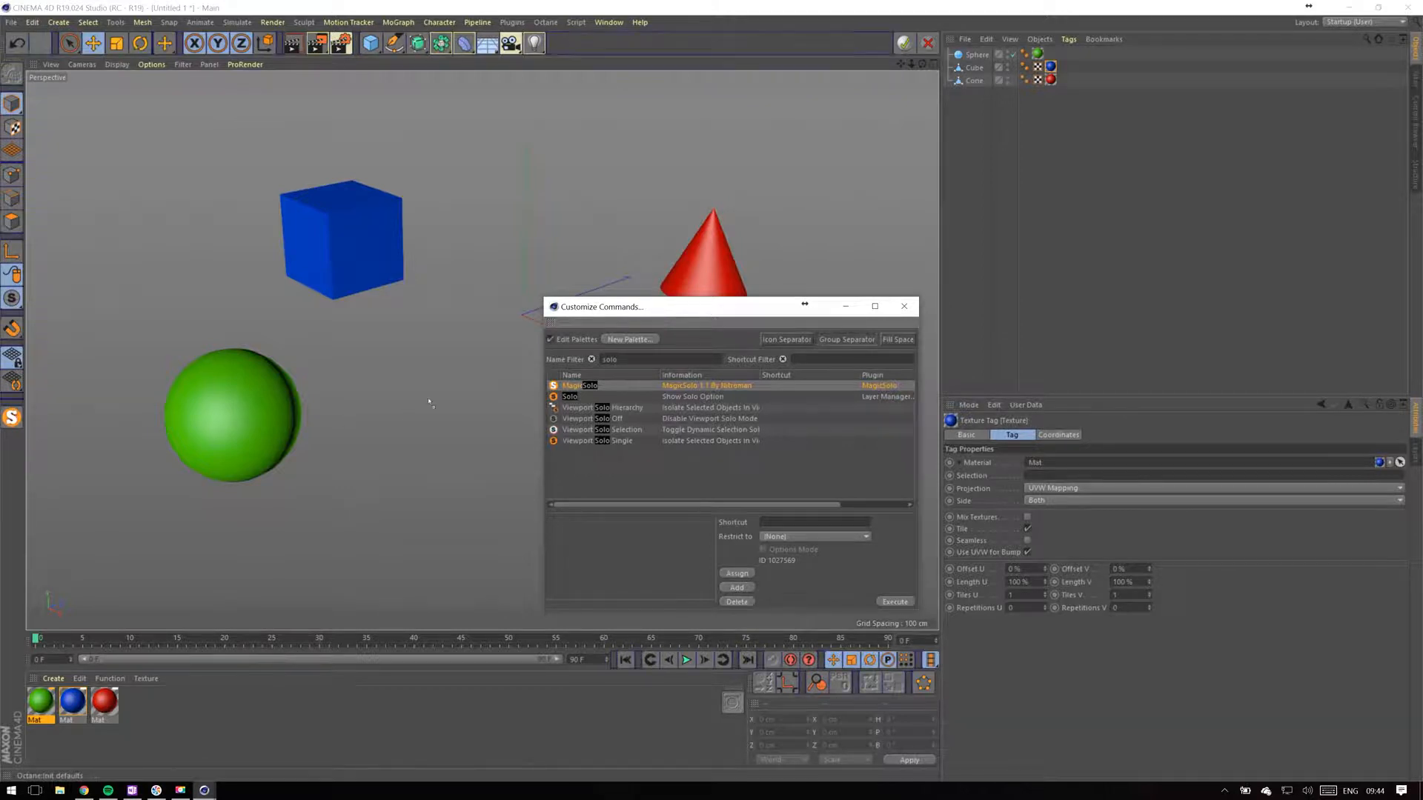
left_click(550, 338)
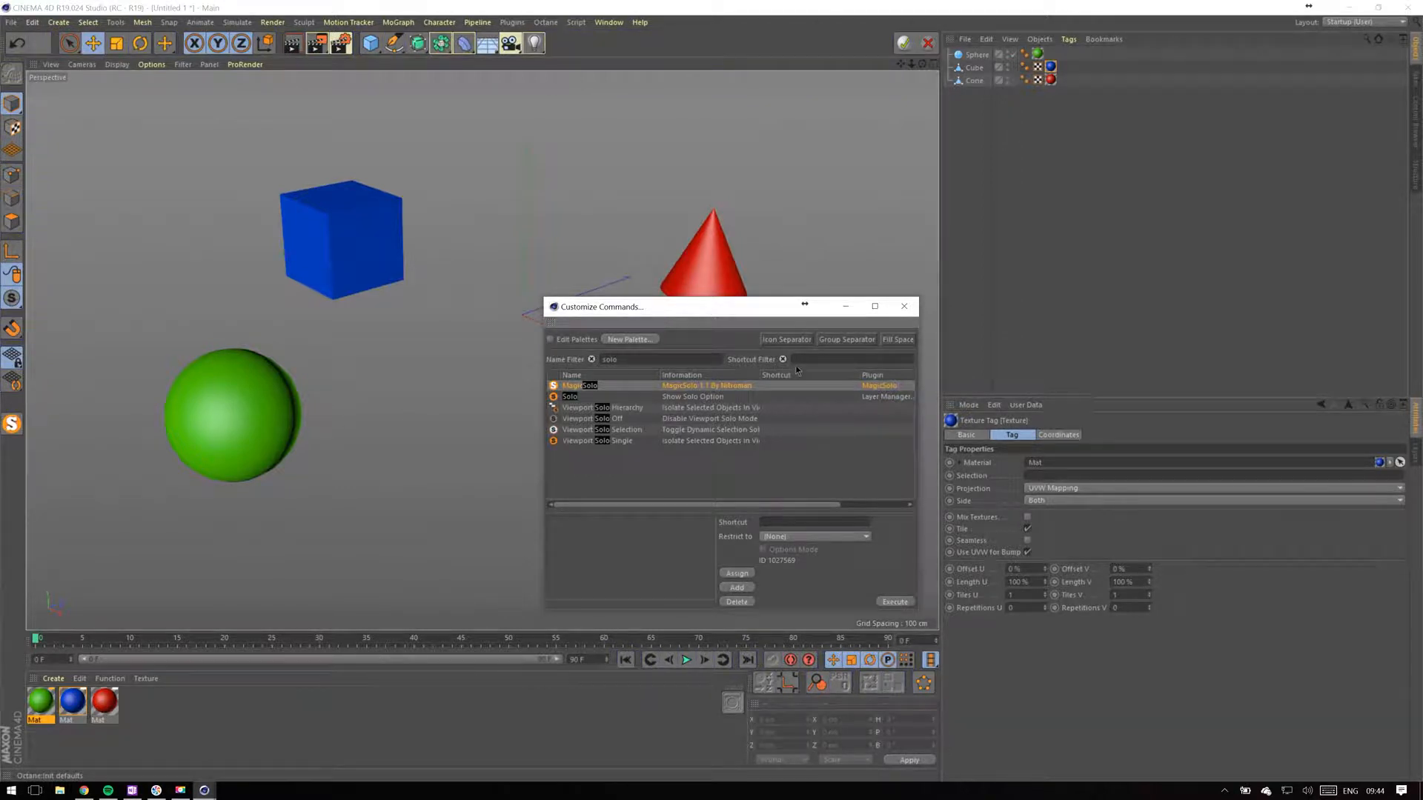
Select the cube and isolate it with MagicSolo.
left_click(312, 274)
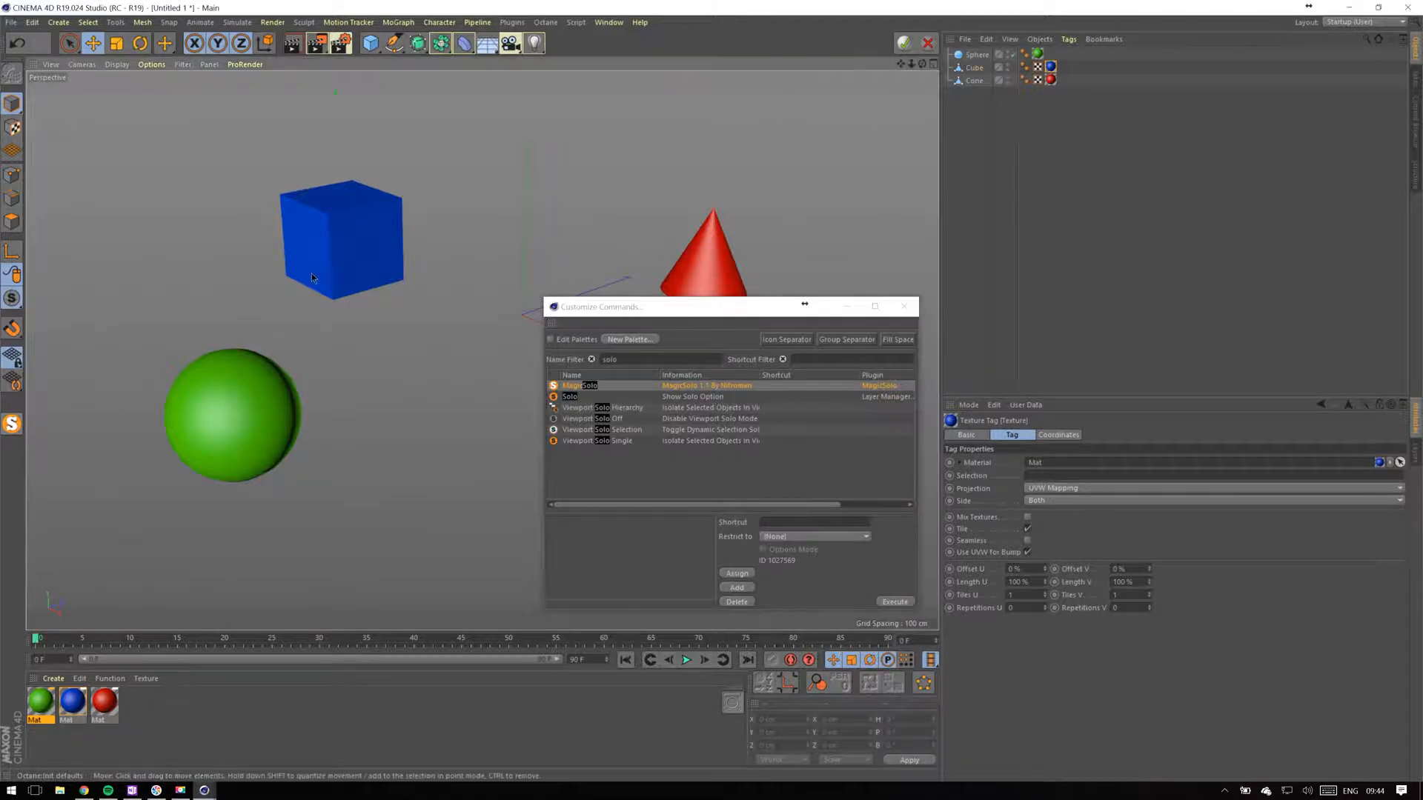
middle_click_drag(156, 355, 168, 355, "alt")
left_click_drag(168, 358, 1, 451, "alt")
left_click(11, 425)
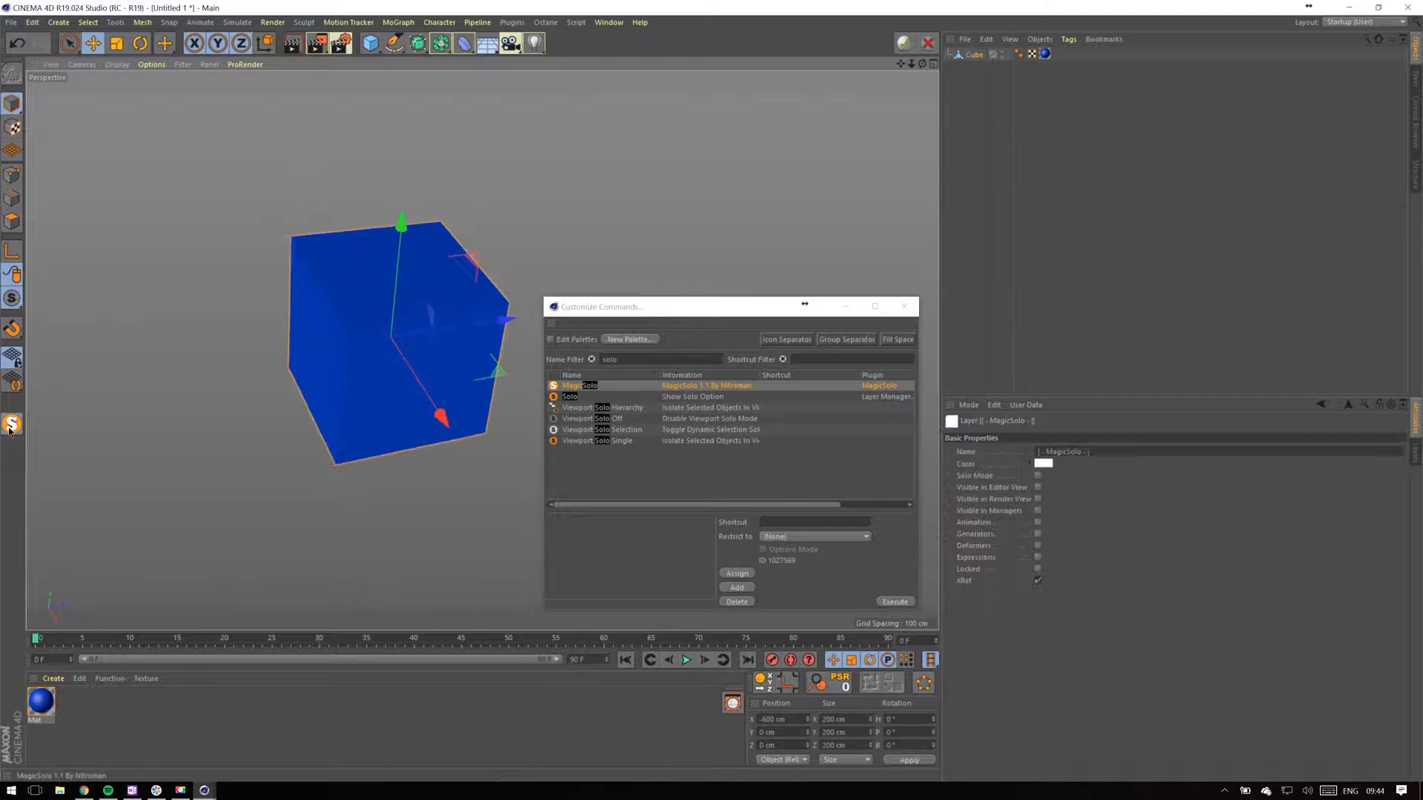
Restore the full scene, then isolate the green sphere with MagicSolo and bring the other objects back.
left_click(11, 425)
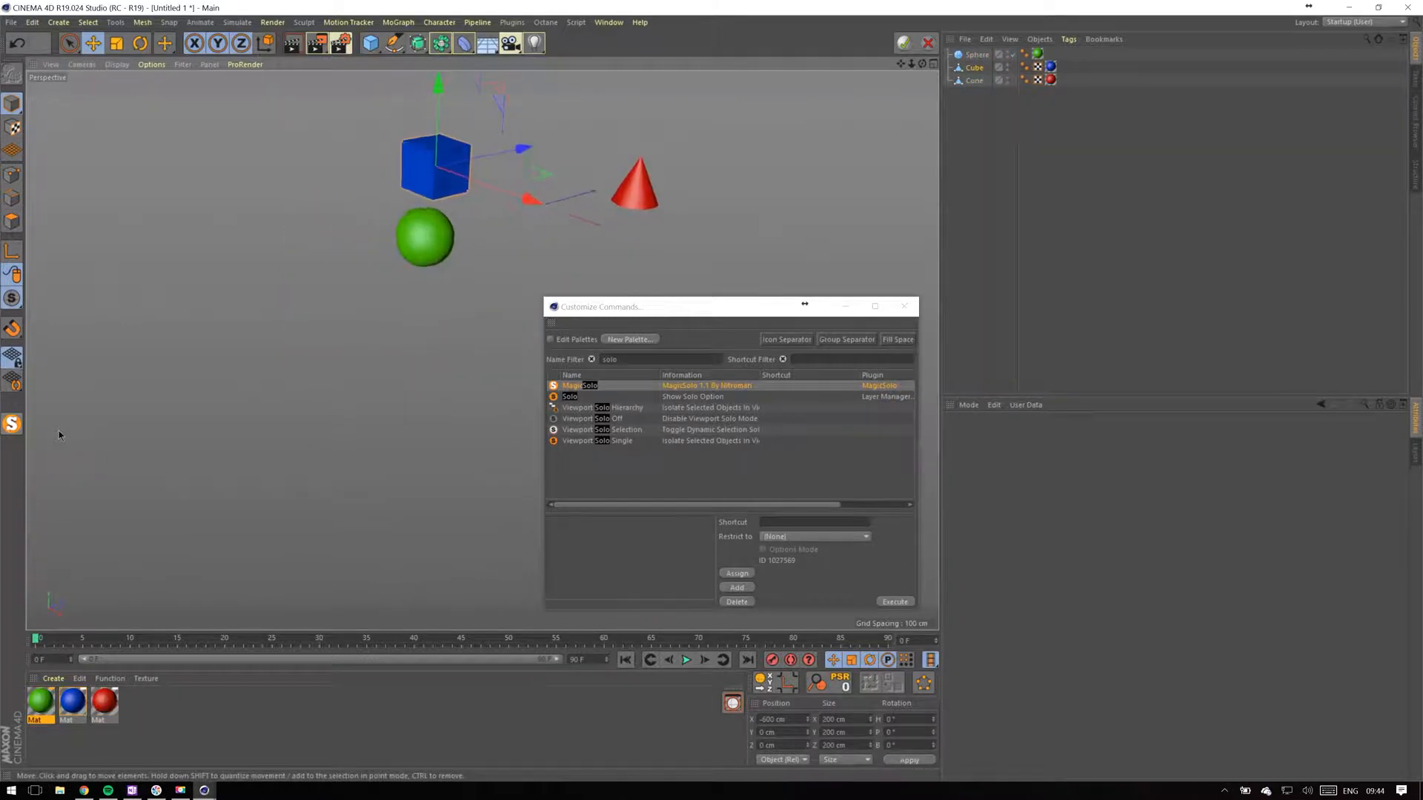
left_click(383, 338)
left_click(11, 425)
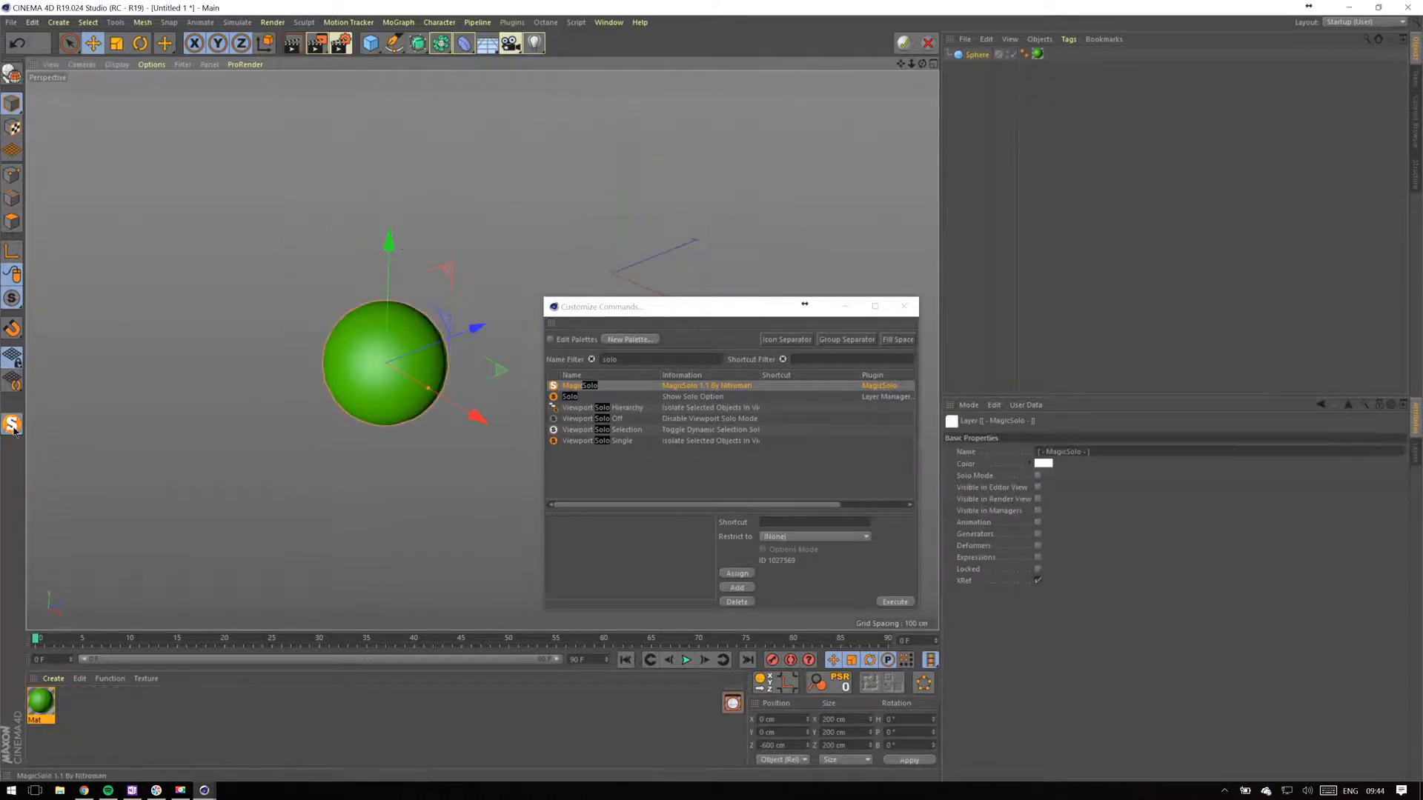
left_click(12, 425)
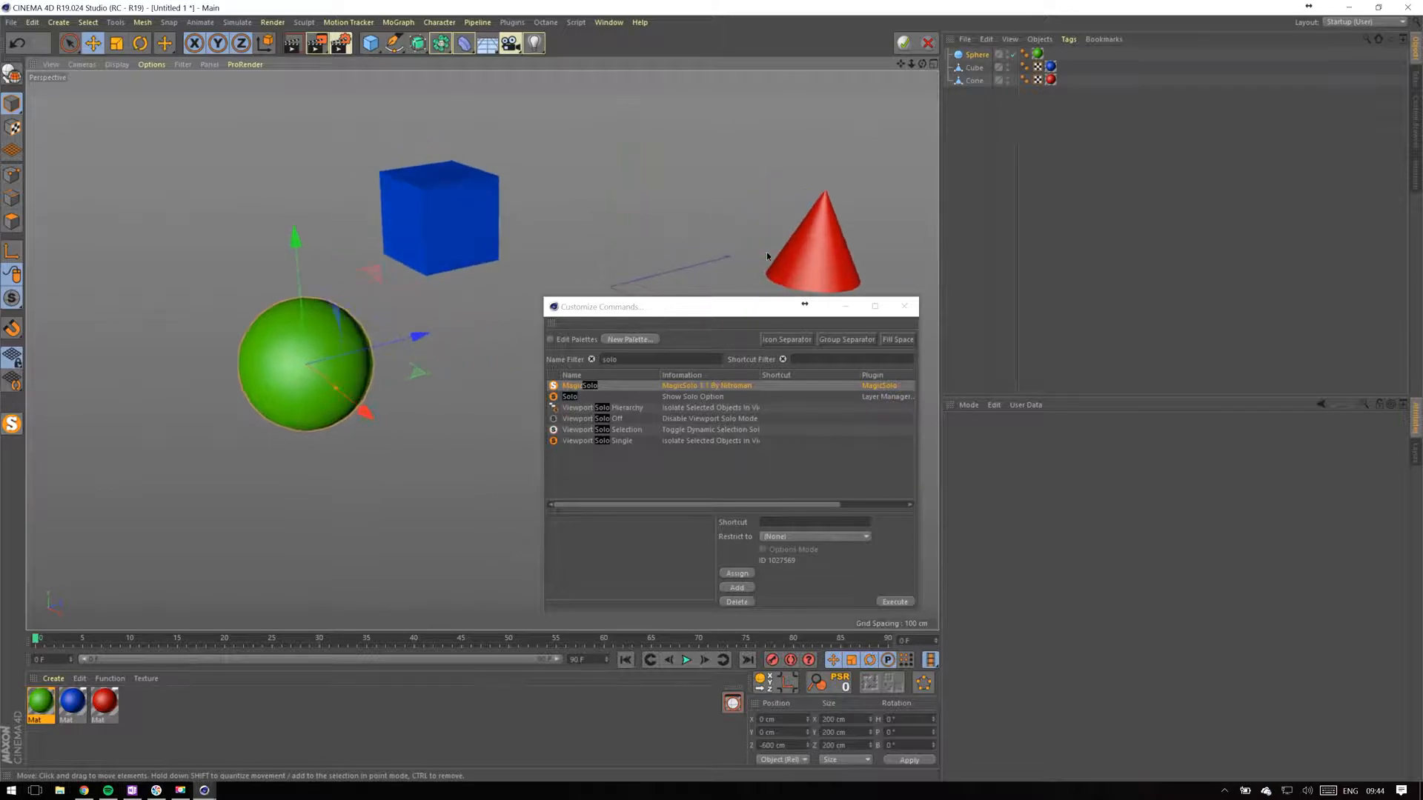
Isolate the red cone and the blue cube one after the other with MagicSolo, restoring the scene each time.
left_click(775, 256)
left_click(10, 426)
left_click(10, 426)
left_click(371, 232)
left_click(11, 426)
left_click(10, 426)
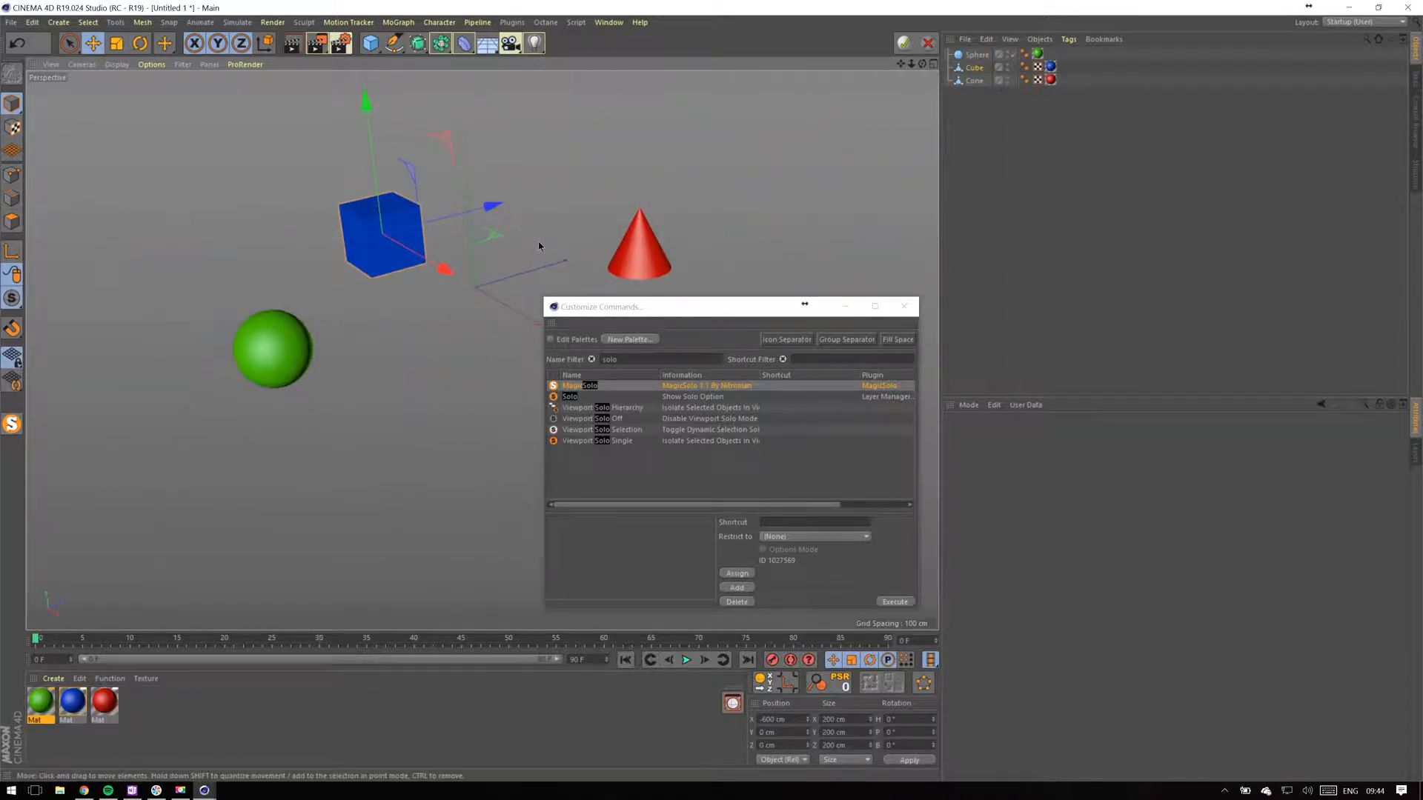
Search the command list for "new v", add New View Panel to the end of the main toolbar, and turn off palette editing.
double_click(612, 359)
type("new v")
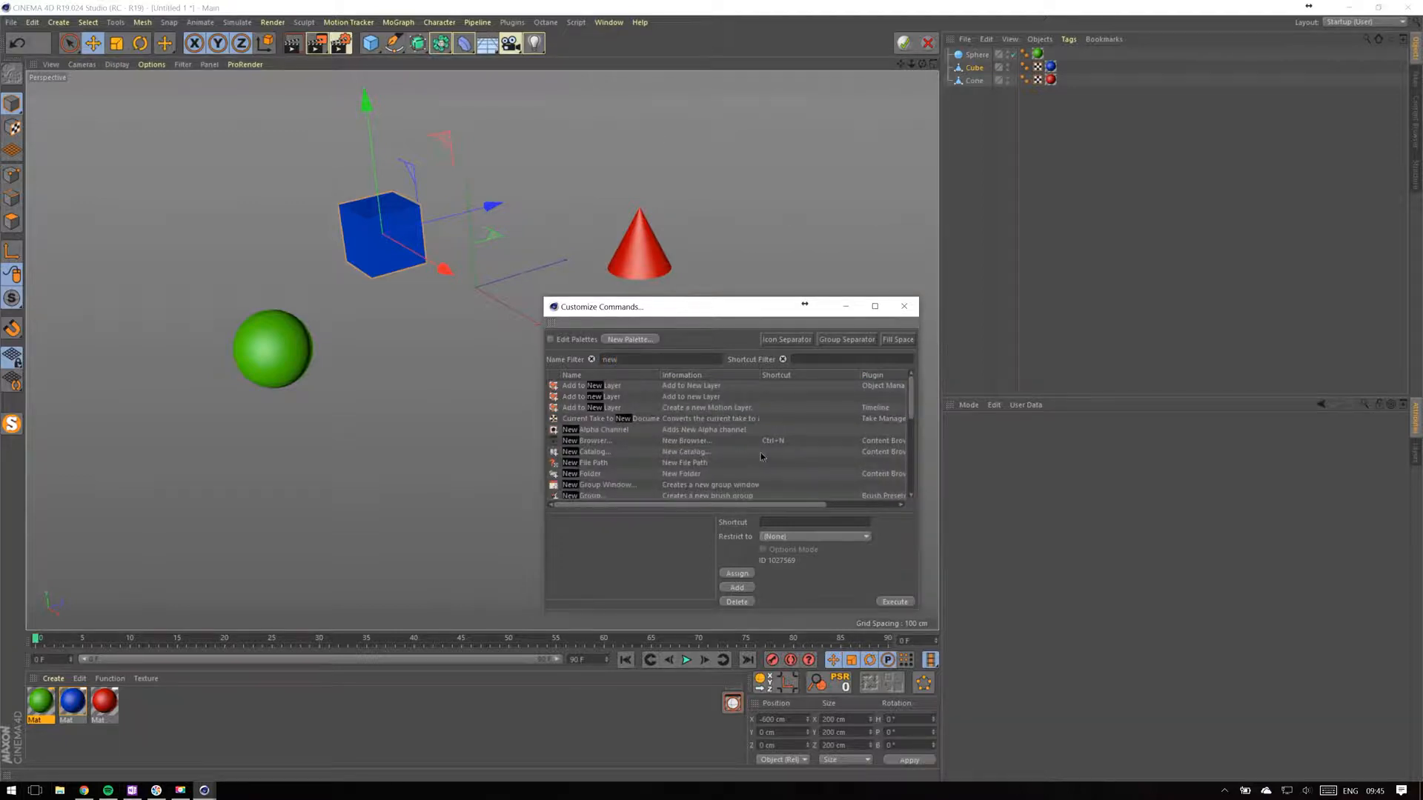
left_click_drag(619, 386, 850, 121)
left_click_drag(922, 63, 898, 45)
left_click(551, 339)
Open a new view panel from the main toolbar, enlarge it and reposition it to try it out.
left_click(928, 44)
left_click_drag(231, 194, 567, 508)
left_click_drag(222, 56, 216, 120)
left_click(118, 137)
left_click(139, 232)
left_click_drag(71, 137, 30, 312)
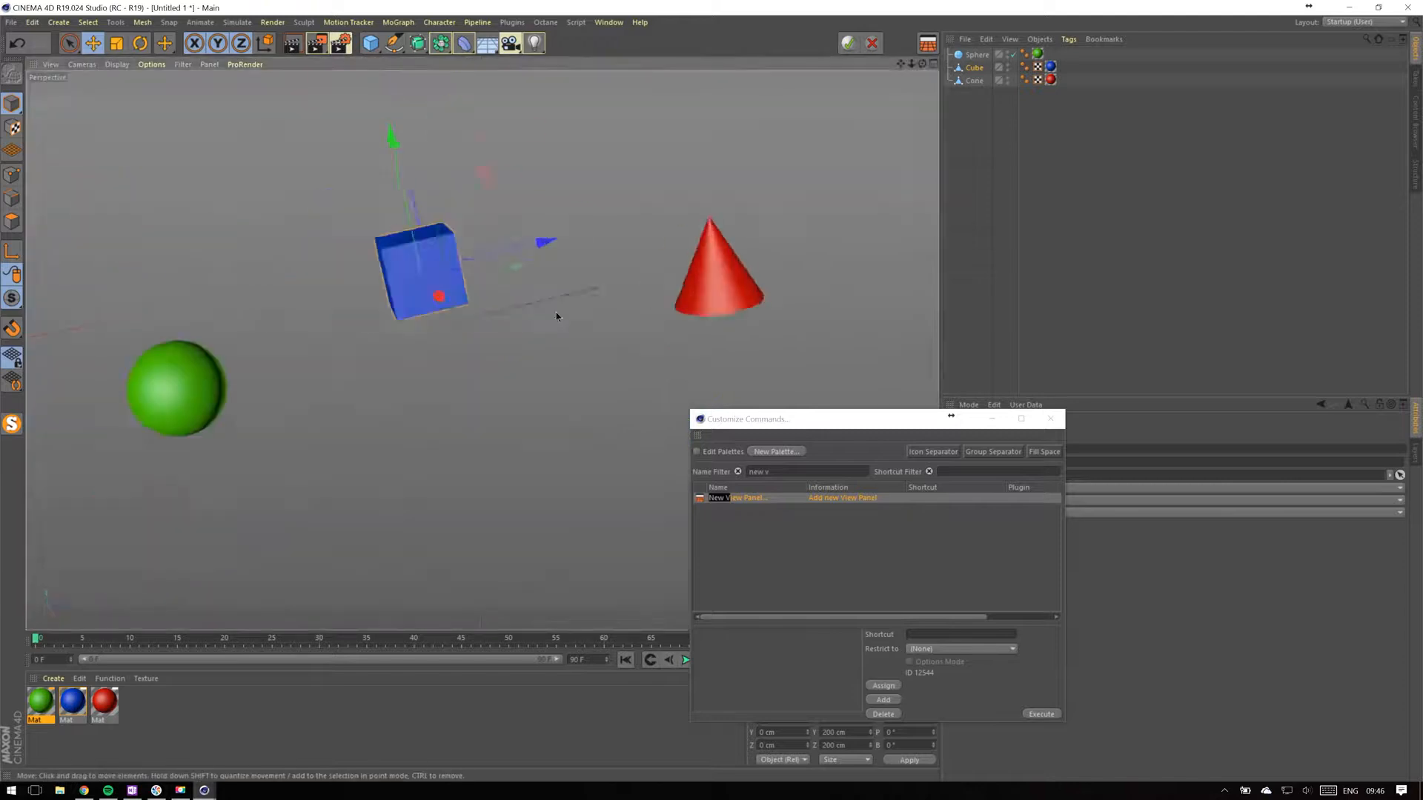
left_click_drag(555, 311, 586, 308, "alt")
Search the command list for timeline and add Timeline (F-Curve) to the main toolbar beside the material commands.
left_click(689, 511)
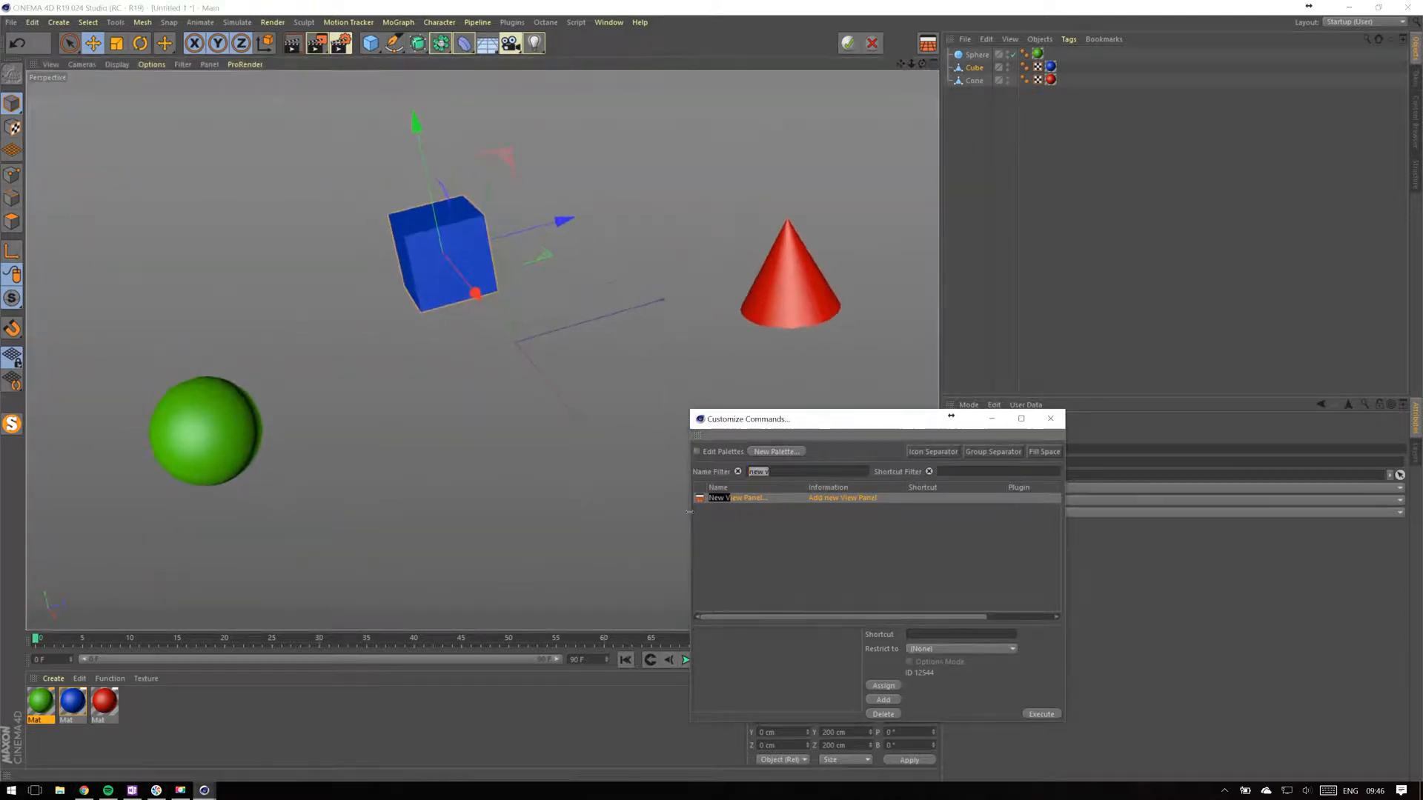
type("timeline")
left_click(808, 506)
left_click_drag(872, 111, 836, 58)
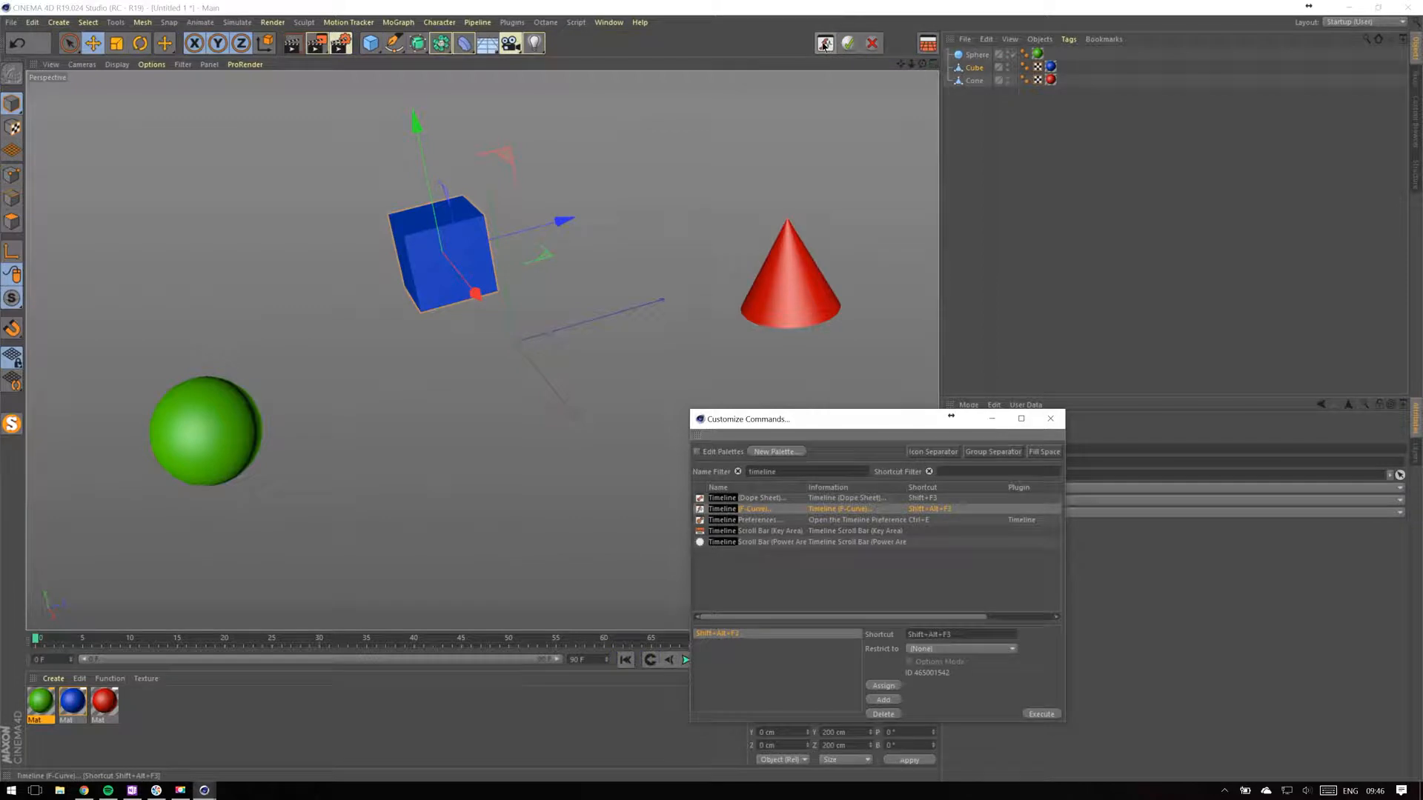
Open and enlarge the F-Curve timeline, switch through its Dope Sheet, Motion and F-Curve modes, and close it.
left_click(827, 49)
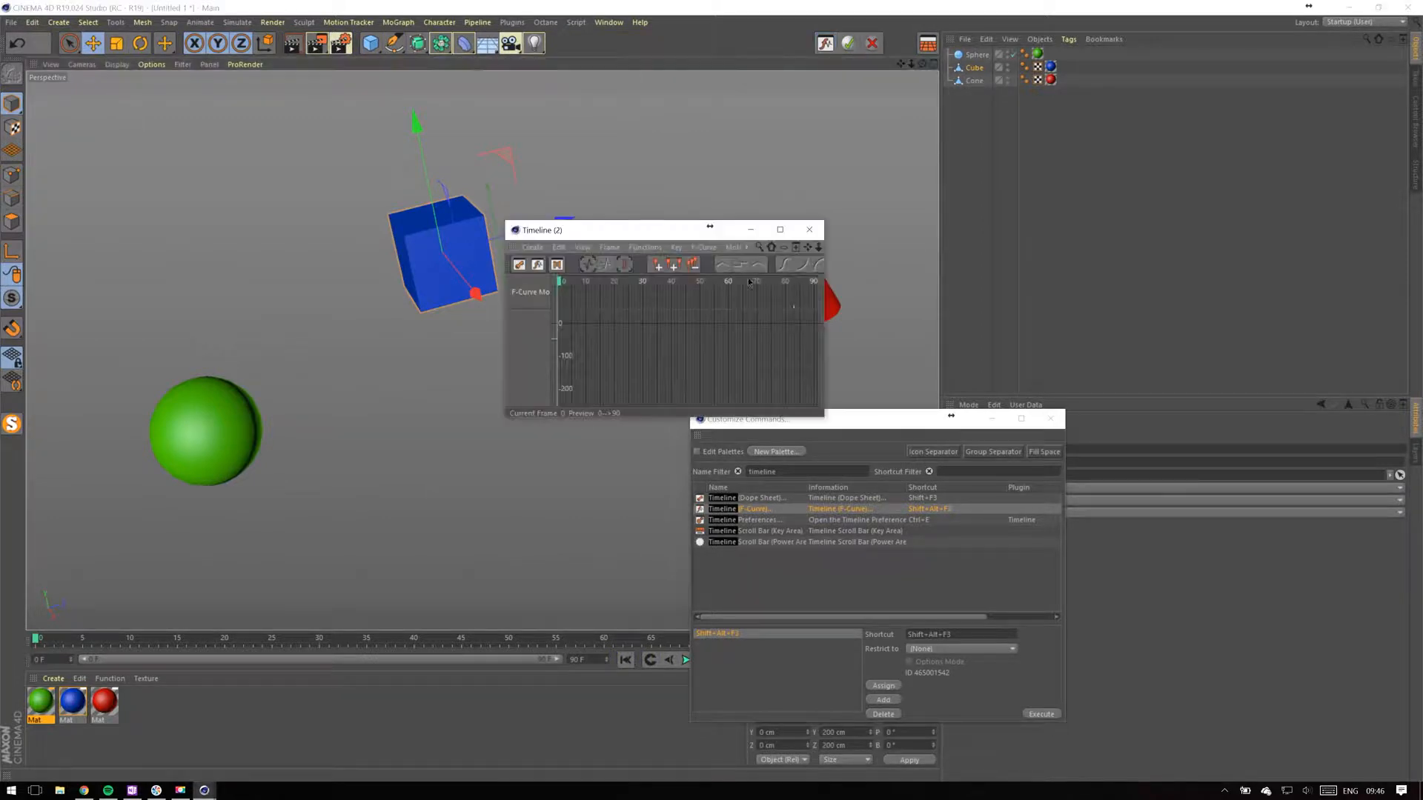
left_click_drag(640, 235, 200, 110)
left_click_drag(383, 290, 984, 615)
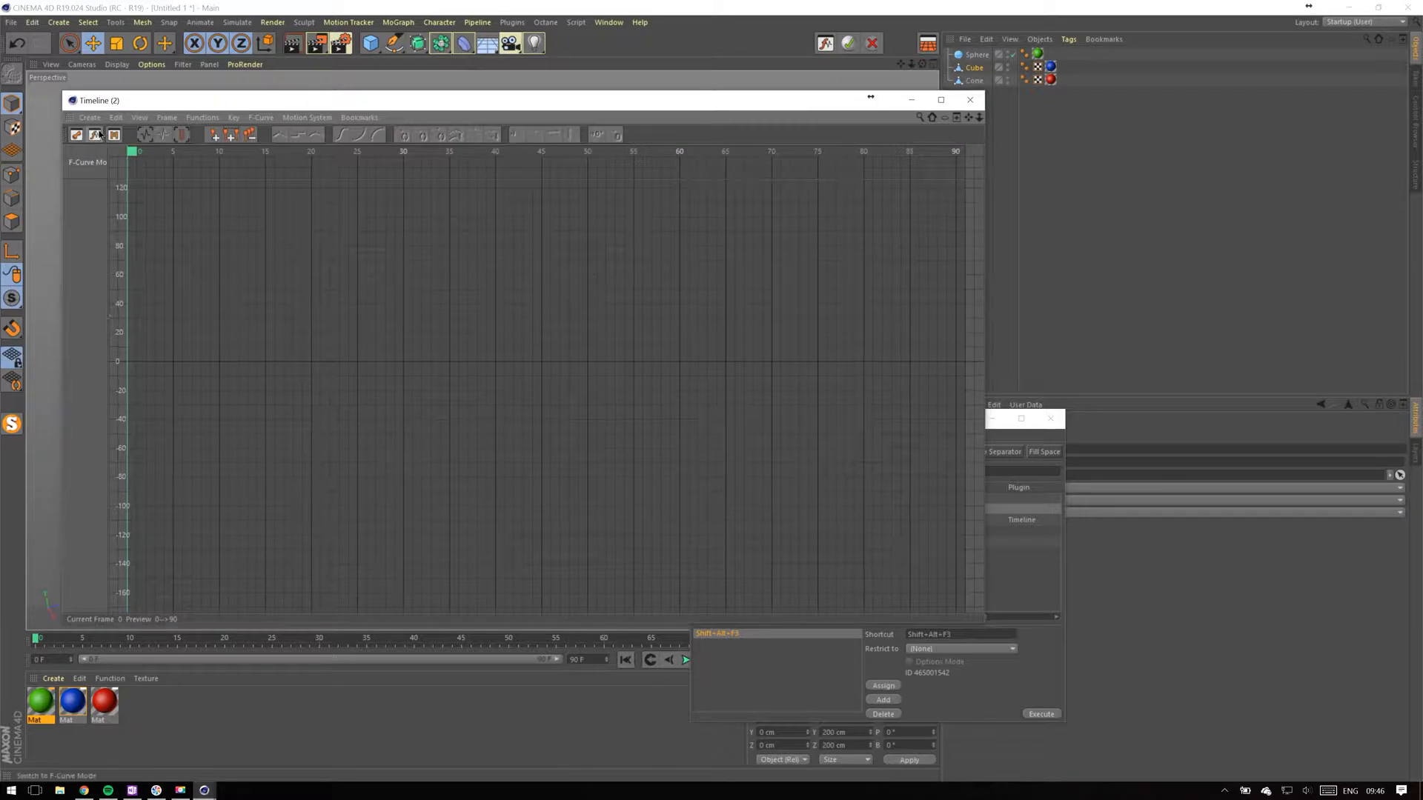
left_click(76, 134)
left_click(114, 134)
left_click(94, 136)
left_click(969, 101)
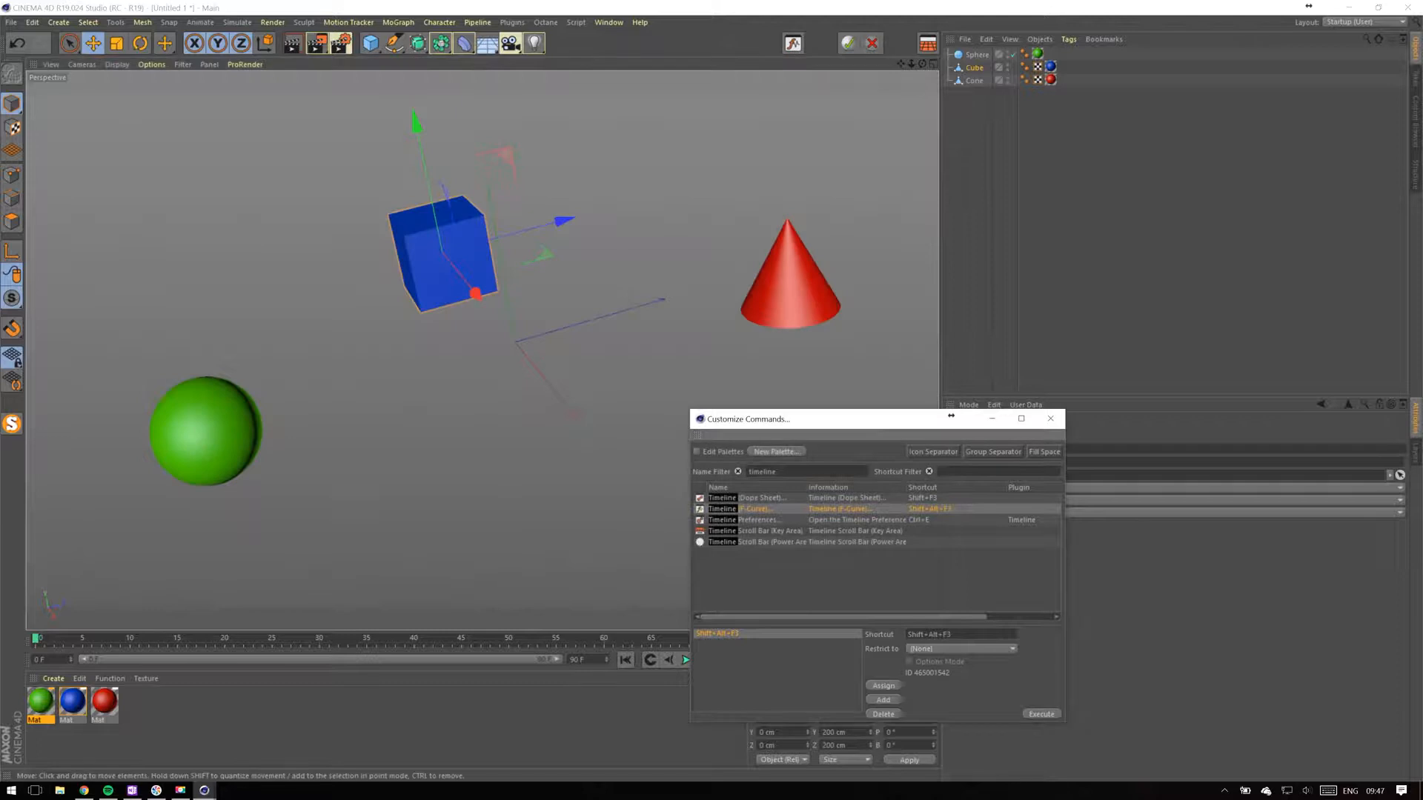
Open the Console from the command list and dock it as a tab beside Layers.
left_click_drag(895, 425, 652, 292)
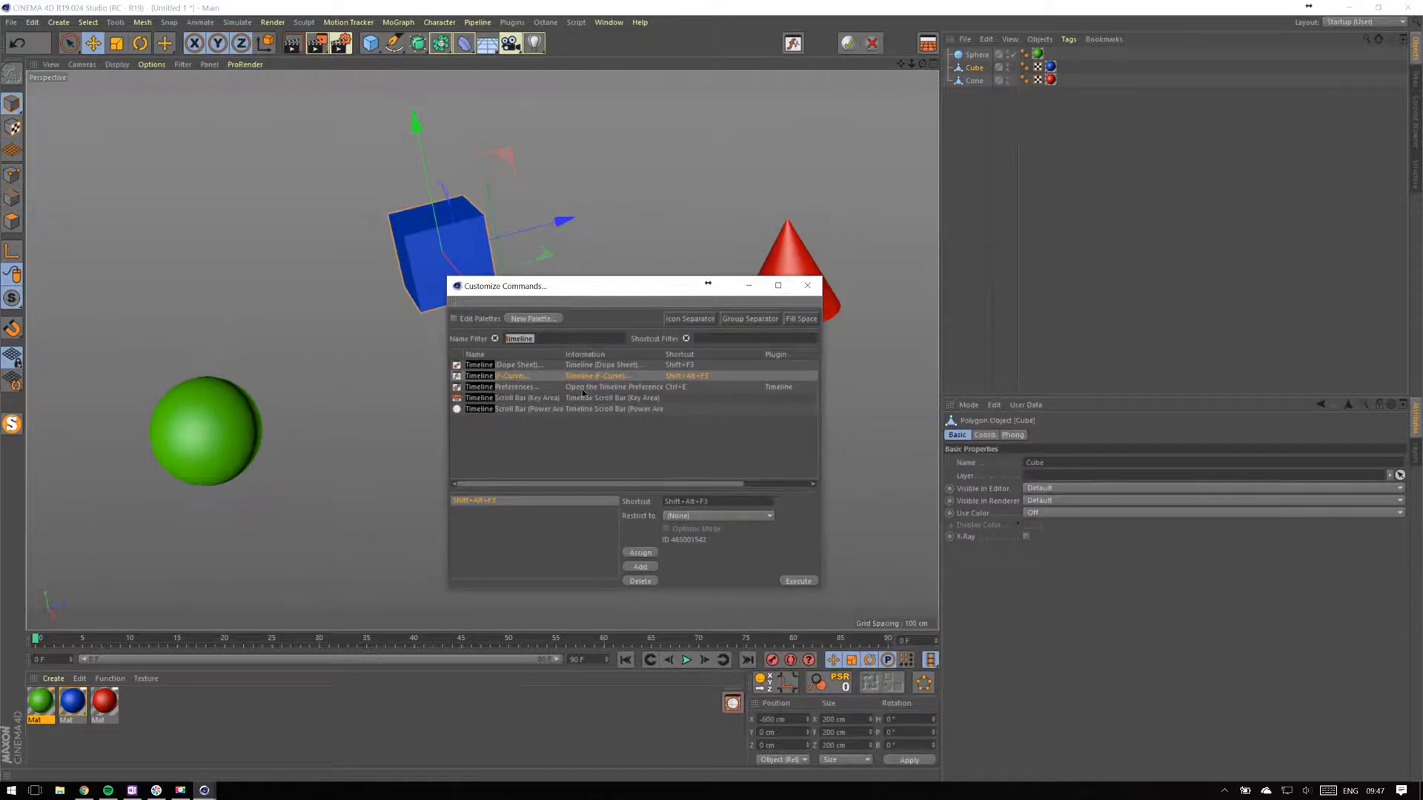
type("console")
left_click(1416, 456)
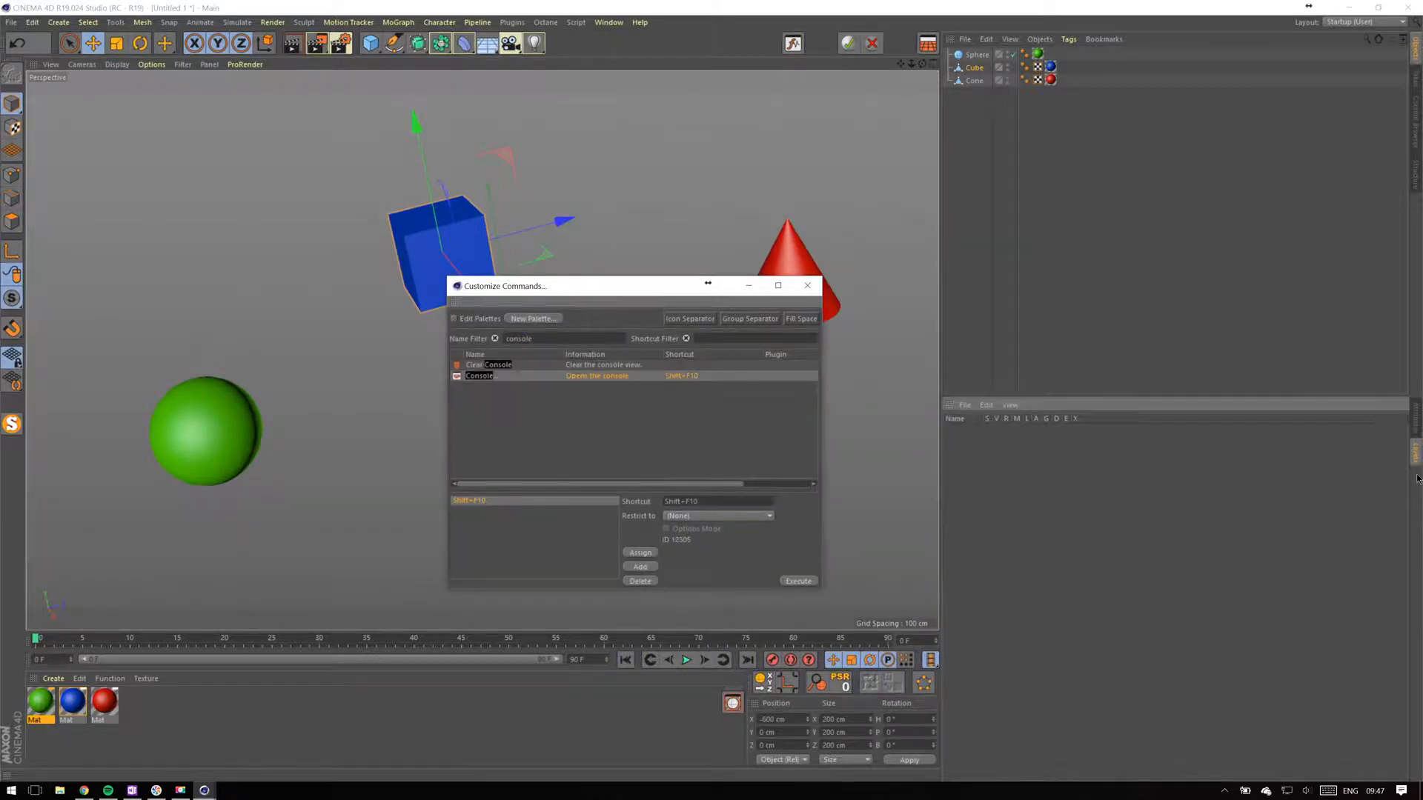
double_click(480, 376)
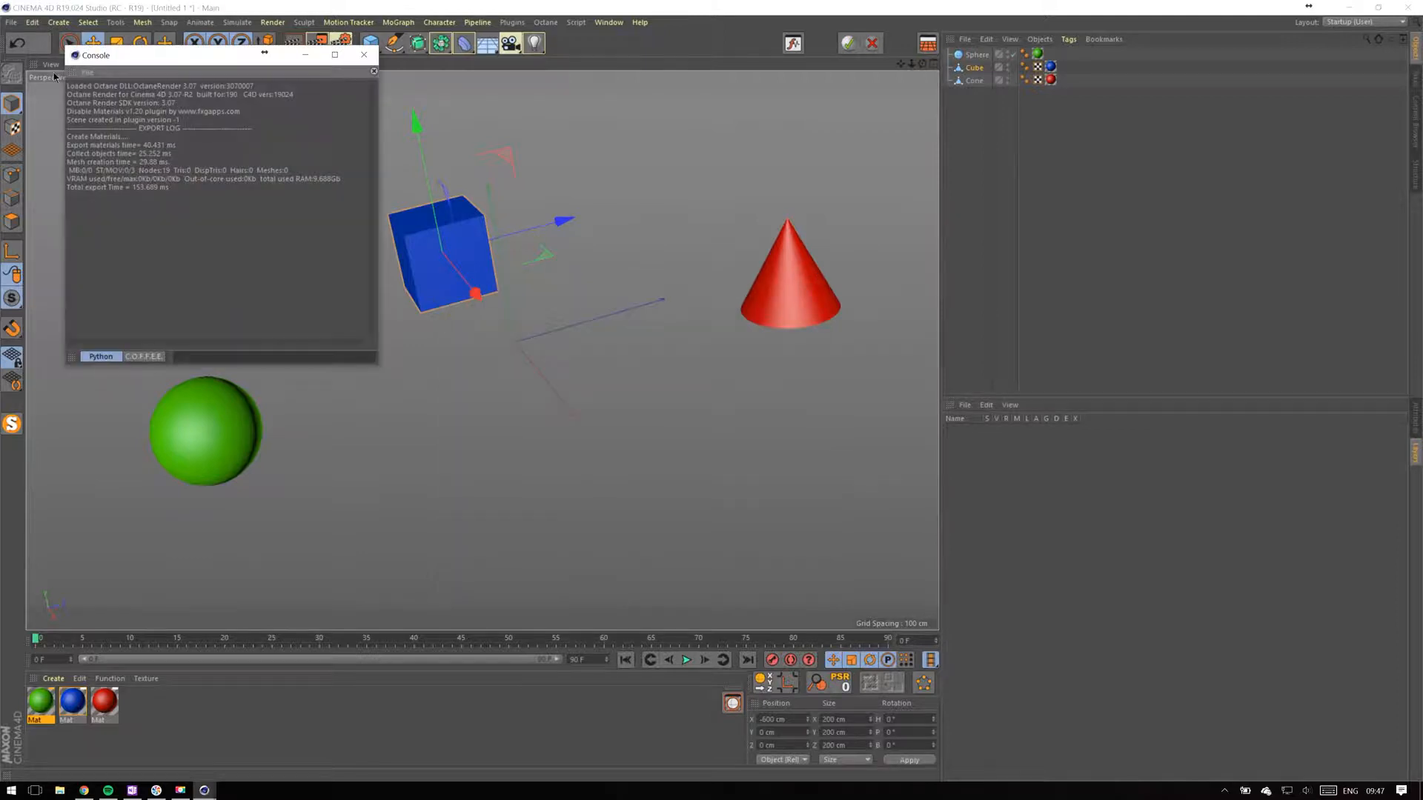
left_click_drag(95, 59, 422, 170)
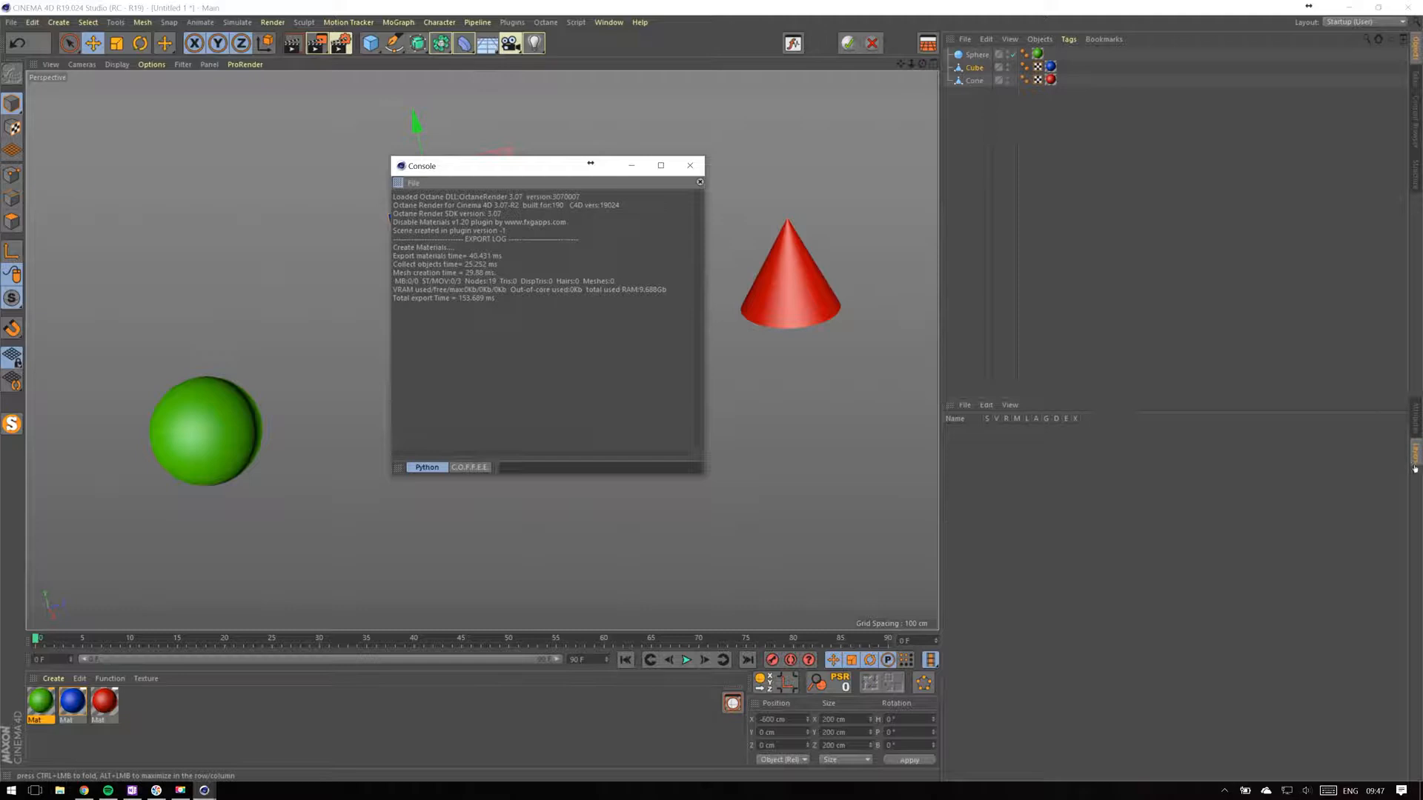
left_click_drag(1415, 469, 1415, 470)
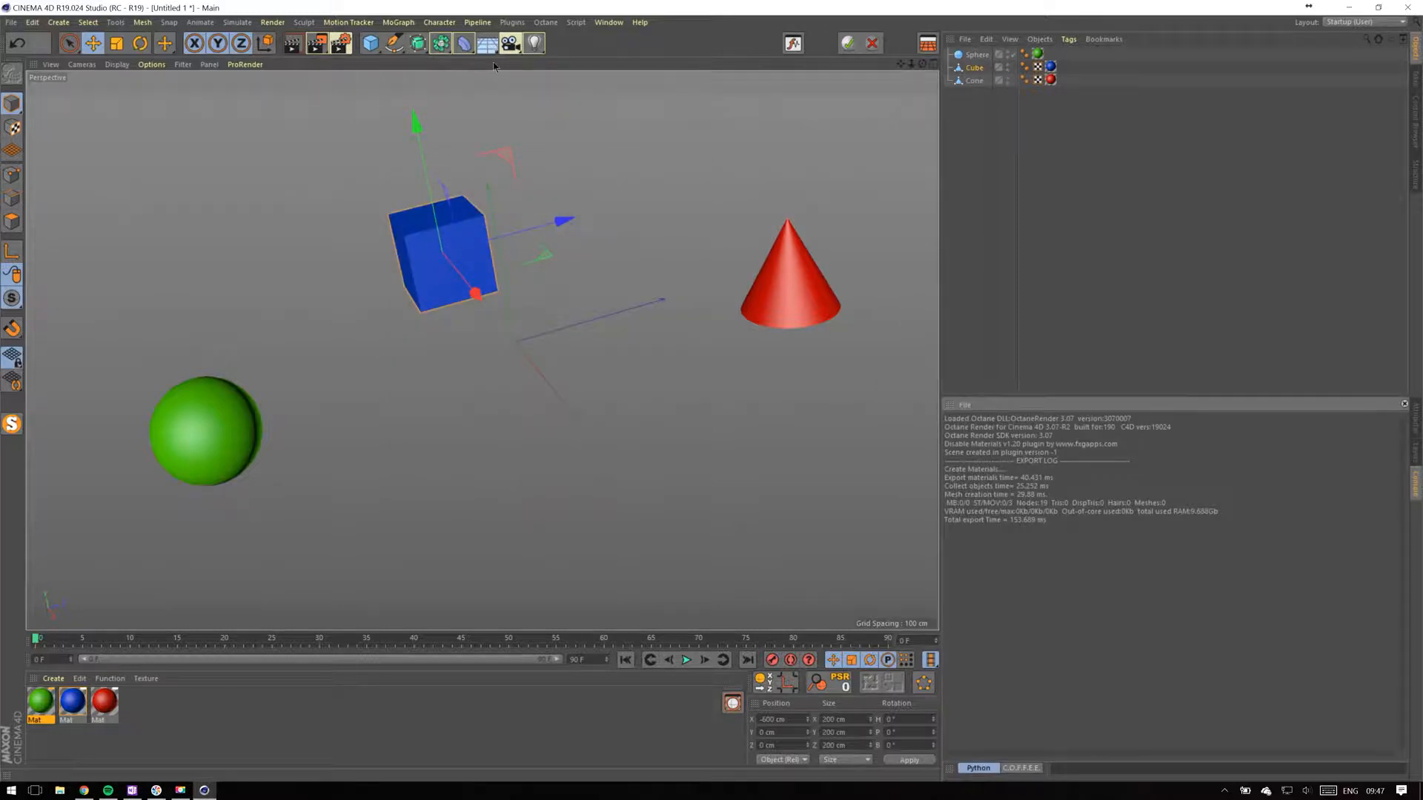
Open the Octane Dialog and the Live Viewer Window to look at the Octane windows.
left_click(545, 22)
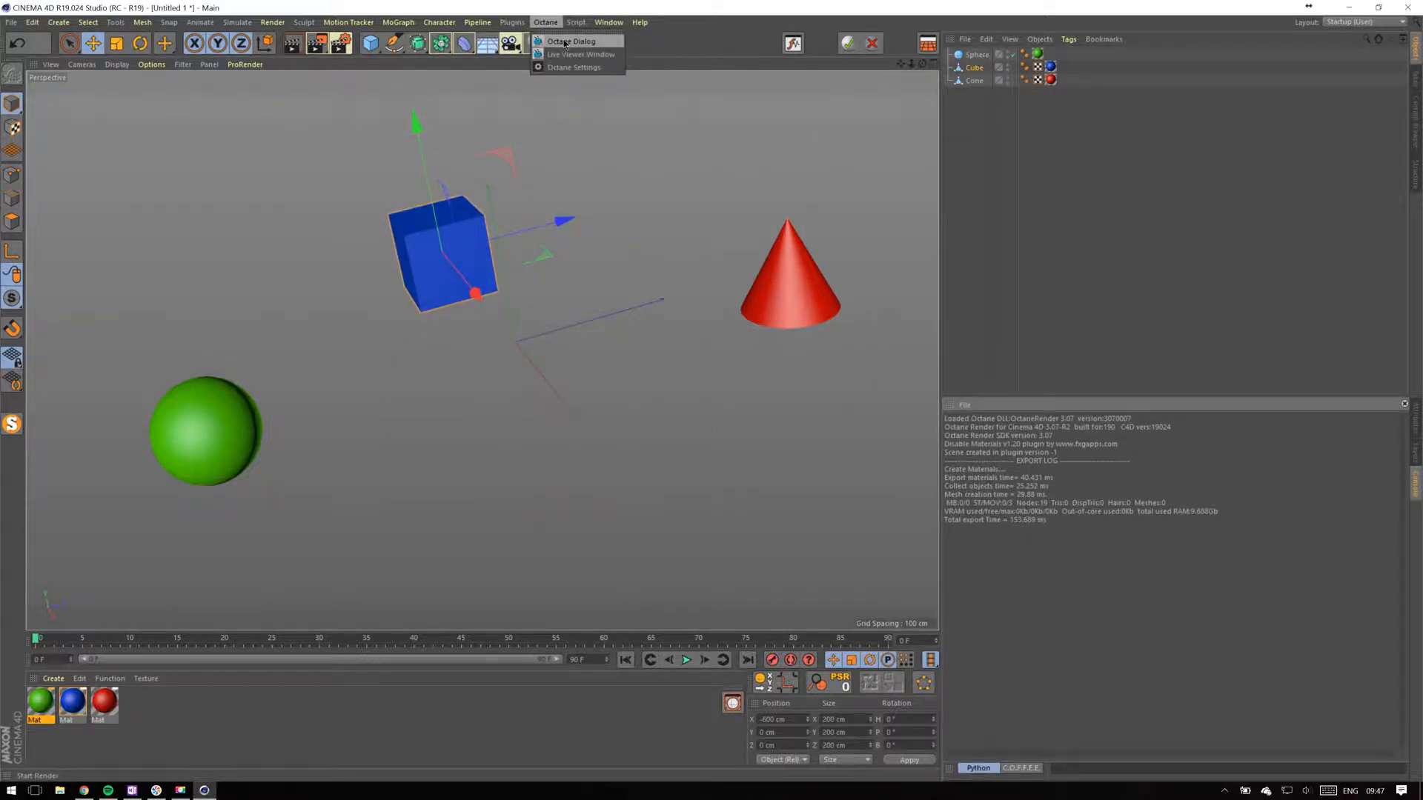
left_click(564, 35)
left_click(537, 271)
left_click(547, 23)
left_click(573, 52)
left_click(269, 283)
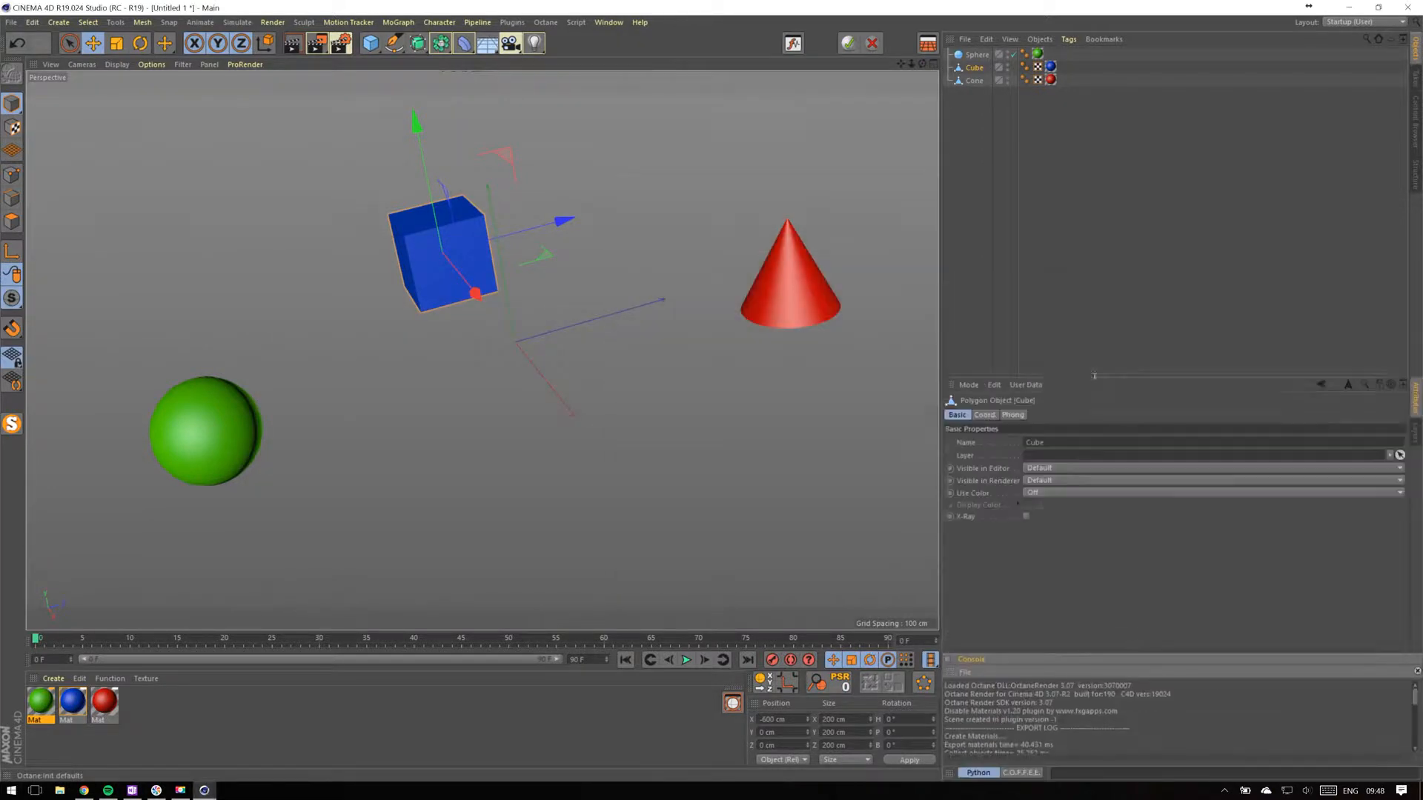
Search the command list for live and add Live Viewer Window to the main toolbar.
left_click(609, 22)
mouse_move(667, 41)
left_click(811, 46)
type("live")
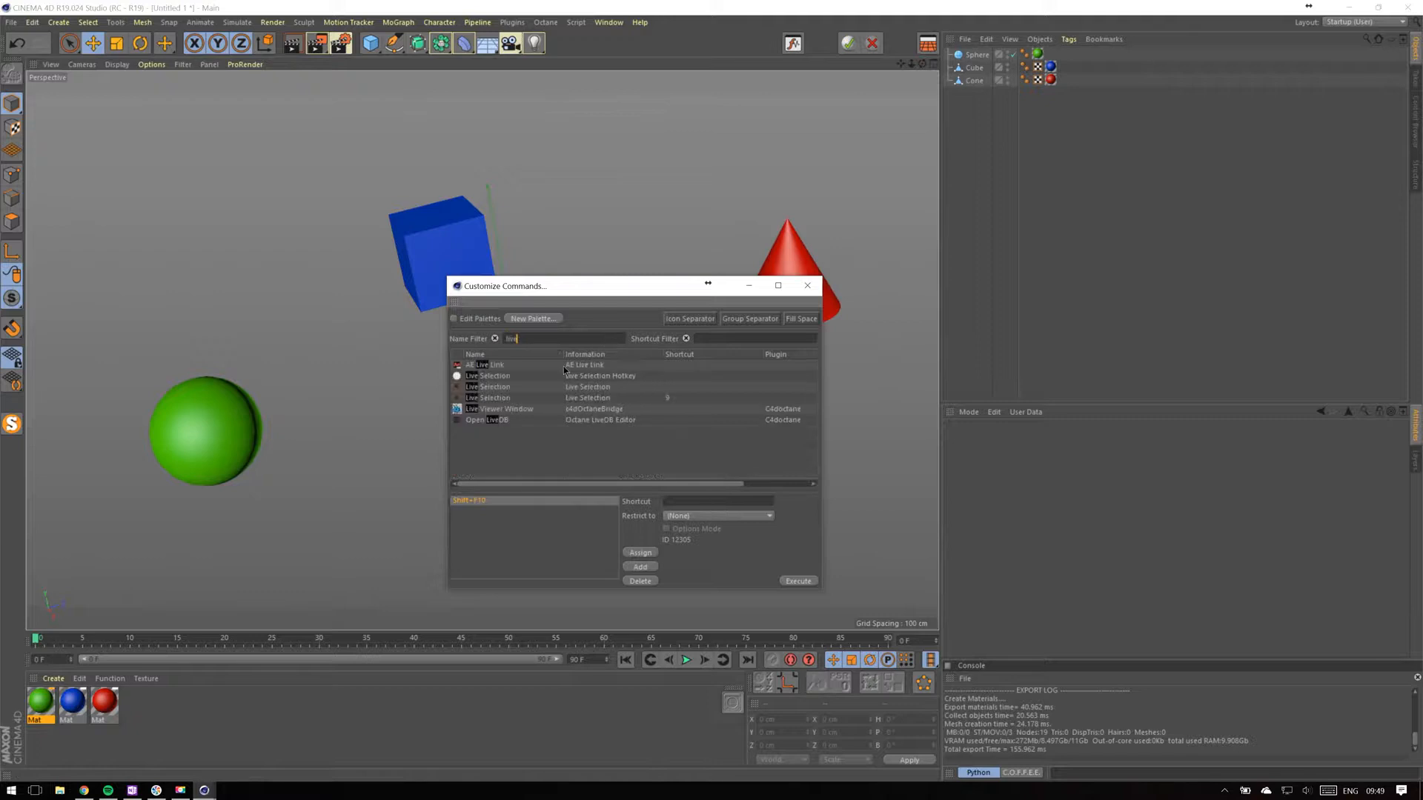
left_click(487, 410)
left_click_drag(773, 55, 774, 49)
Add group separators around the Live Viewer command in the main toolbar and turn off palette editing.
left_click_drag(741, 319, 778, 48)
left_click_drag(742, 318, 778, 47)
left_click_drag(741, 319, 778, 48)
left_click_drag(741, 318, 743, 49)
left_click(455, 319)
Launch the Live Viewer from the toolbar to test it, and close both Customize Commands and the Live Viewer.
left_click(731, 45)
left_click(808, 286)
left_click(808, 286)
left_click_drag(660, 249, 475, 199)
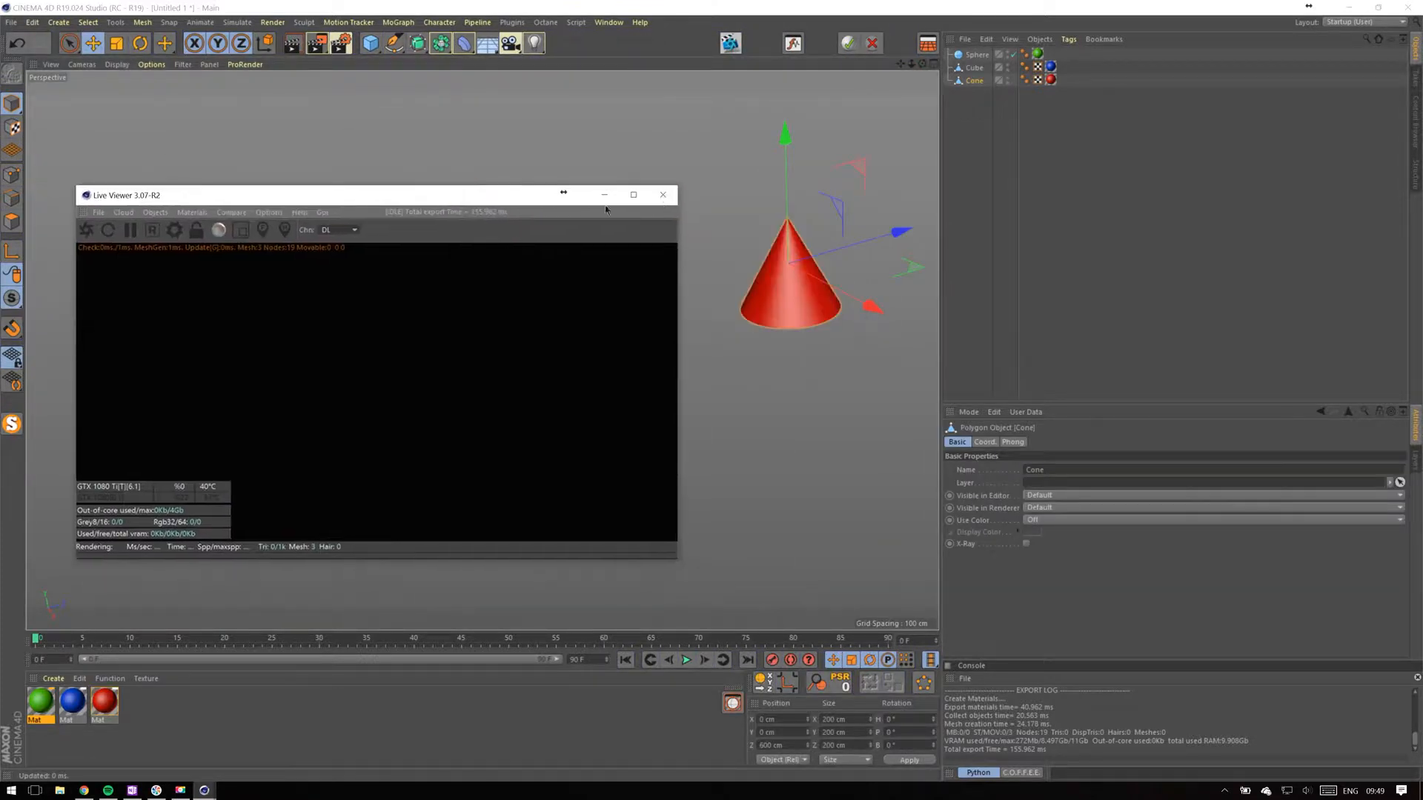
left_click(668, 195)
left_click(163, 203)
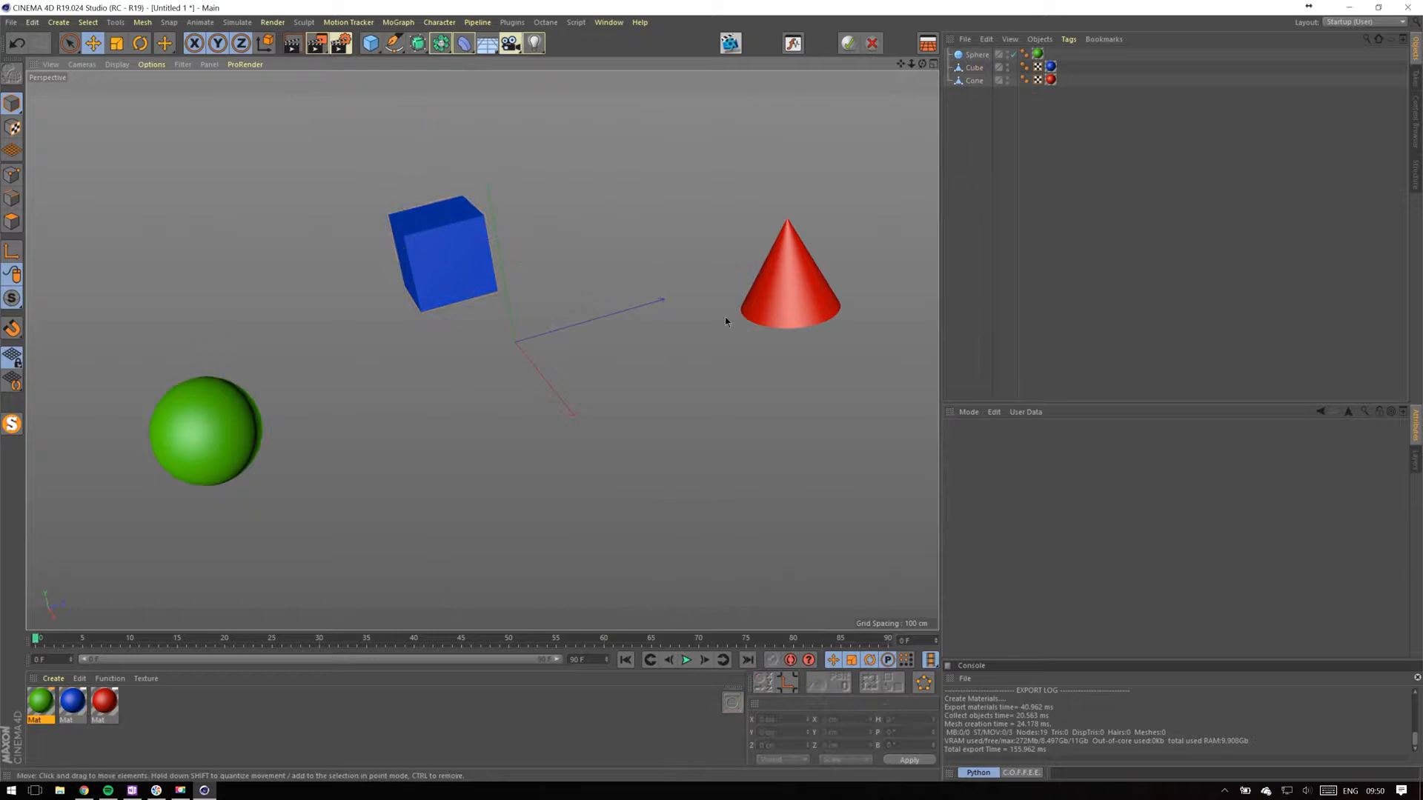
Set the perspective viewport's tinted border opacity to 75% and resize the viewport to check the render frame.
left_click(153, 65)
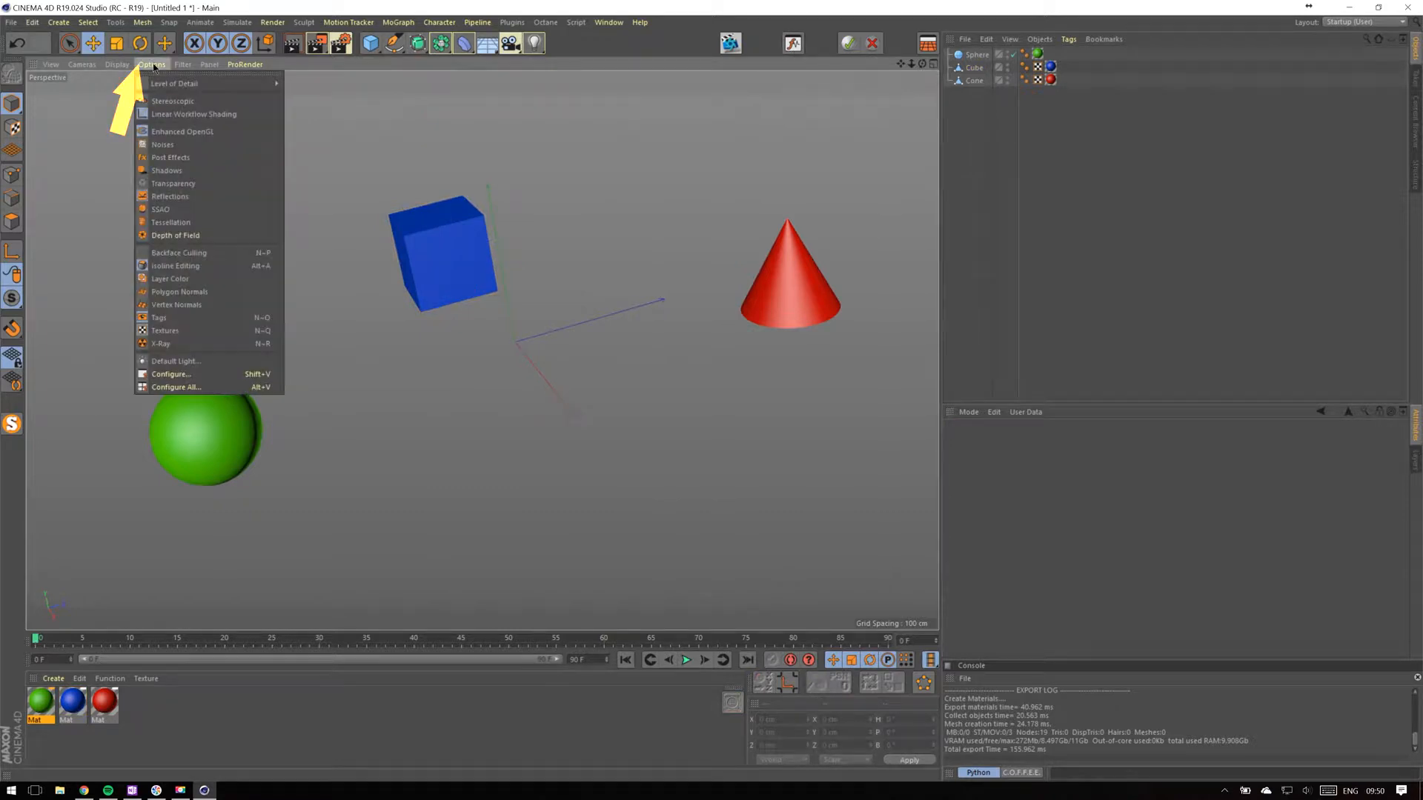
left_click(166, 375)
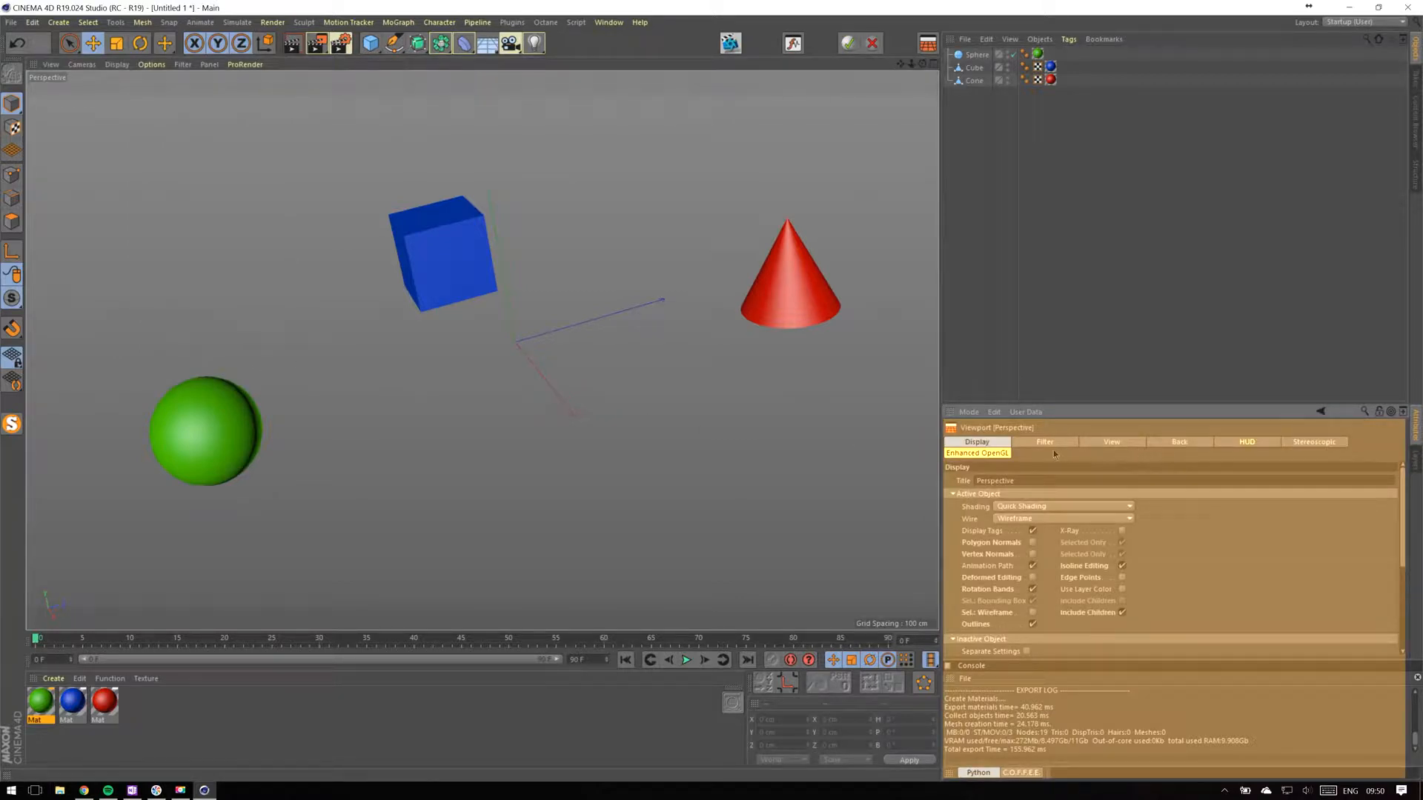
left_click(1100, 446)
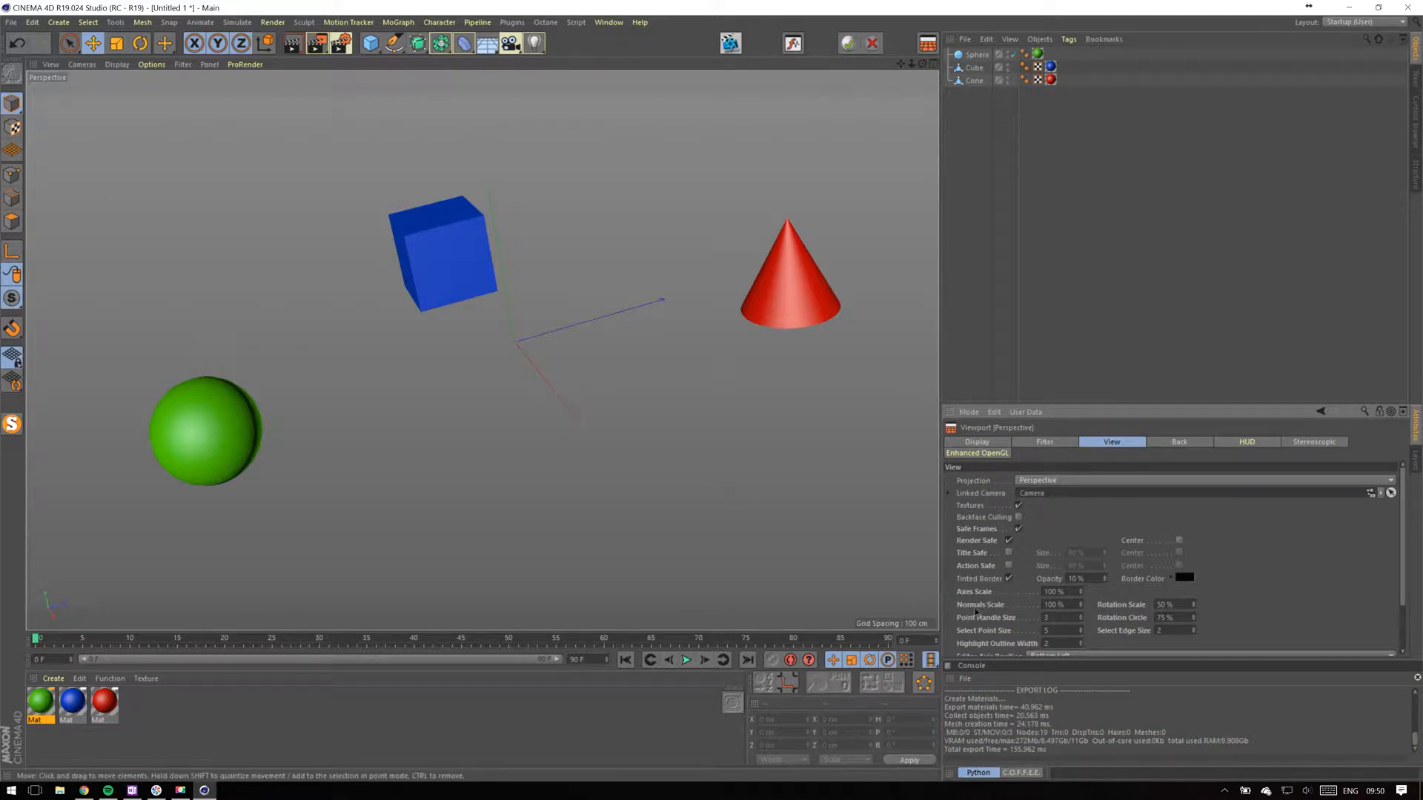
double_click(1089, 578)
type("75")
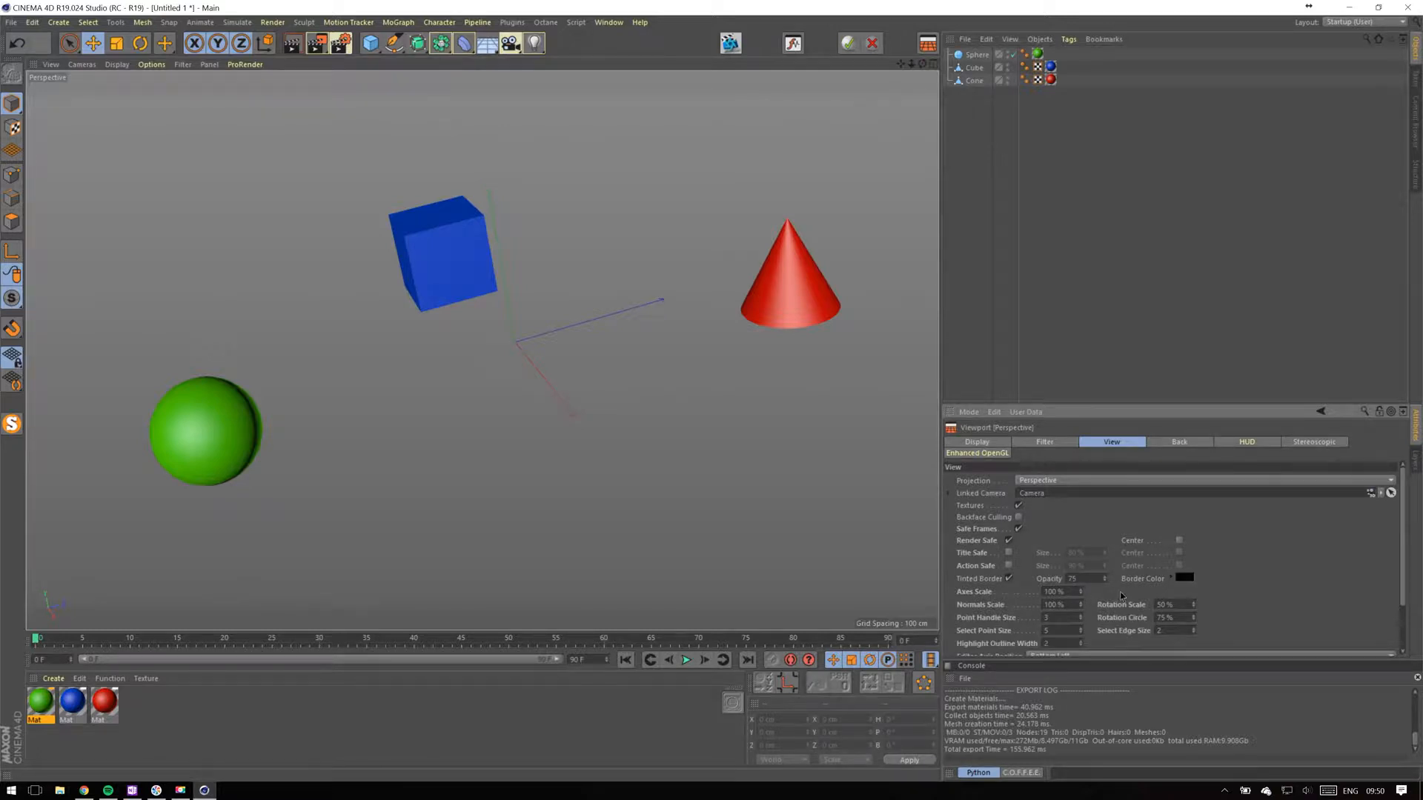
left_click(1242, 554)
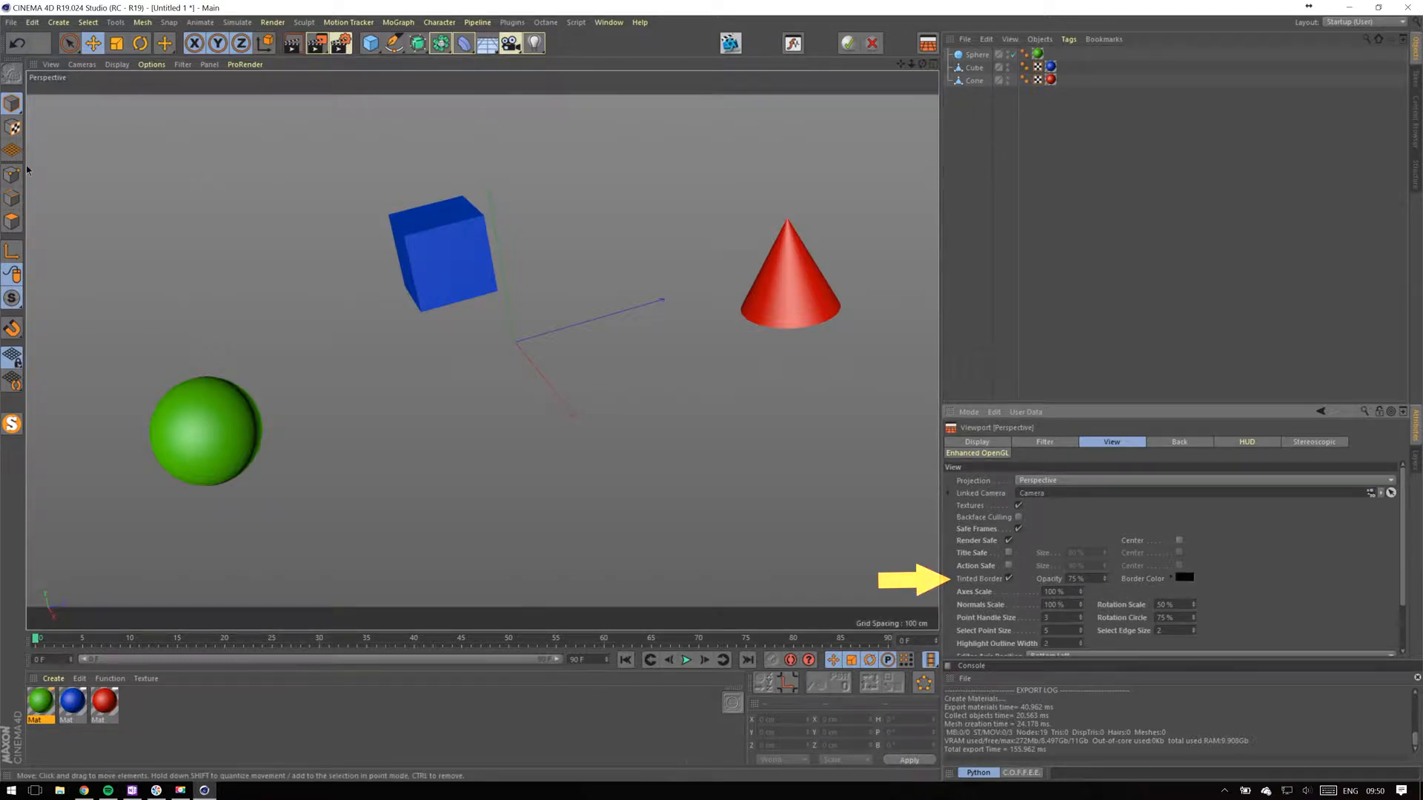
left_click_drag(866, 268, 406, 267)
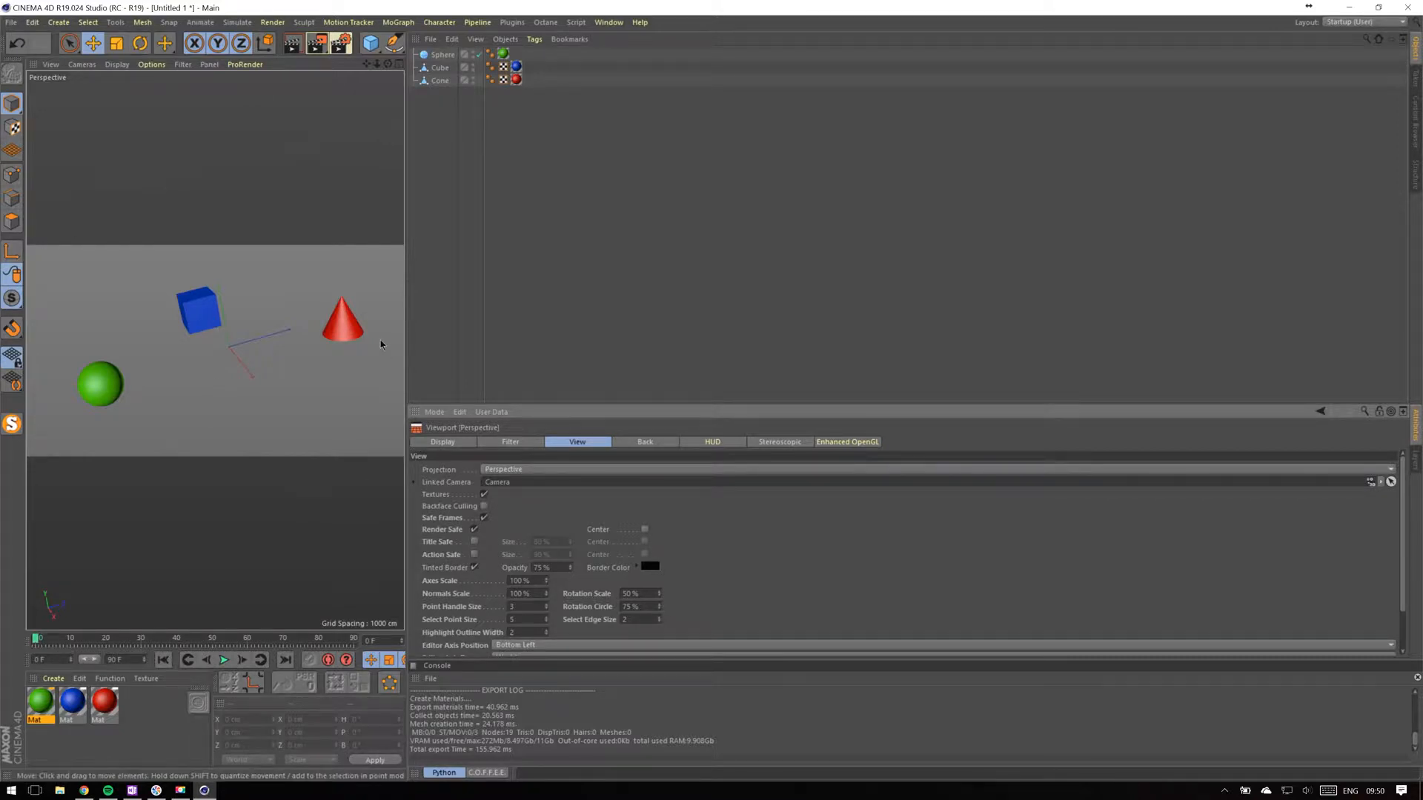
left_click_drag(406, 351, 635, 351)
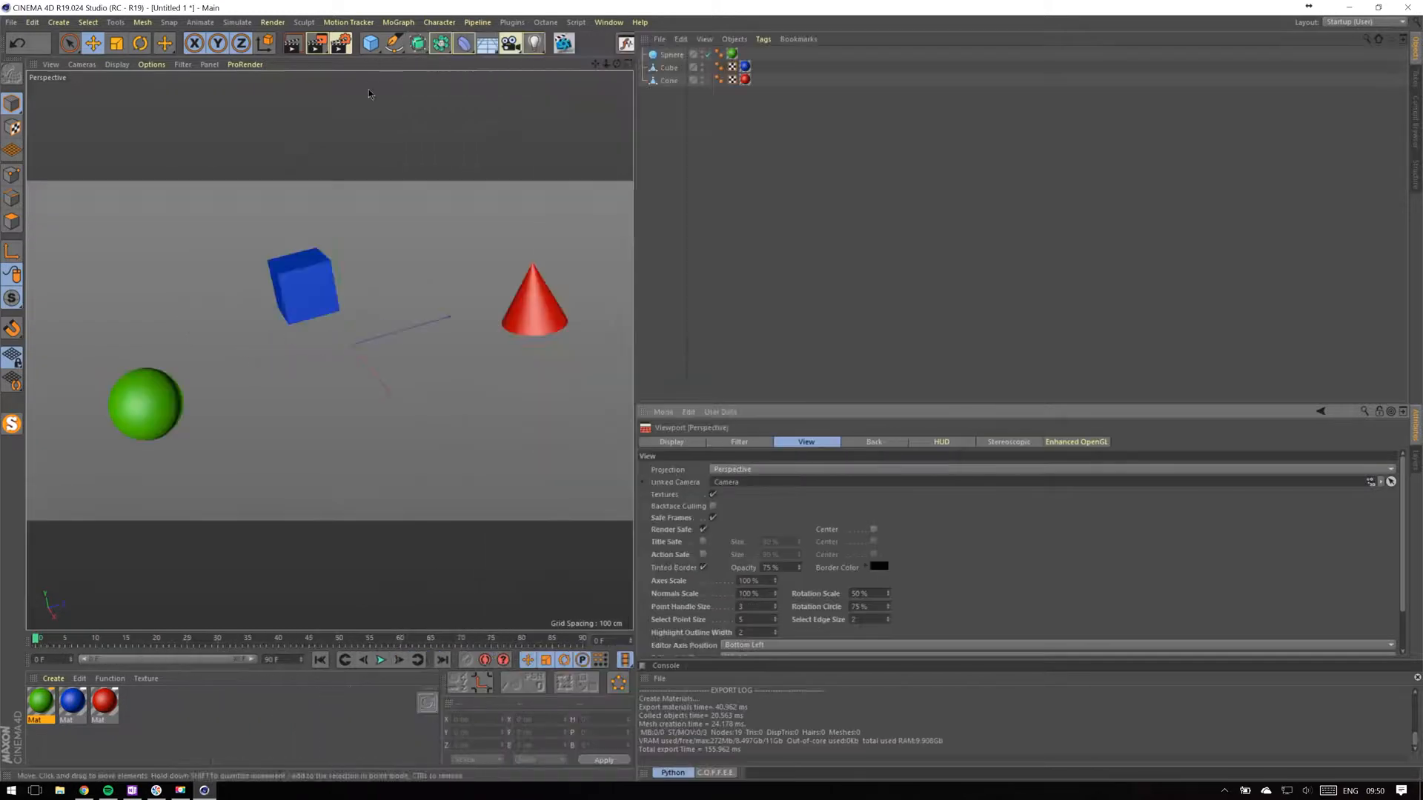
Turn off Adapt Data Rate and set the render output height to 1280 pixels, then widen the viewport.
key("ctrl+b")
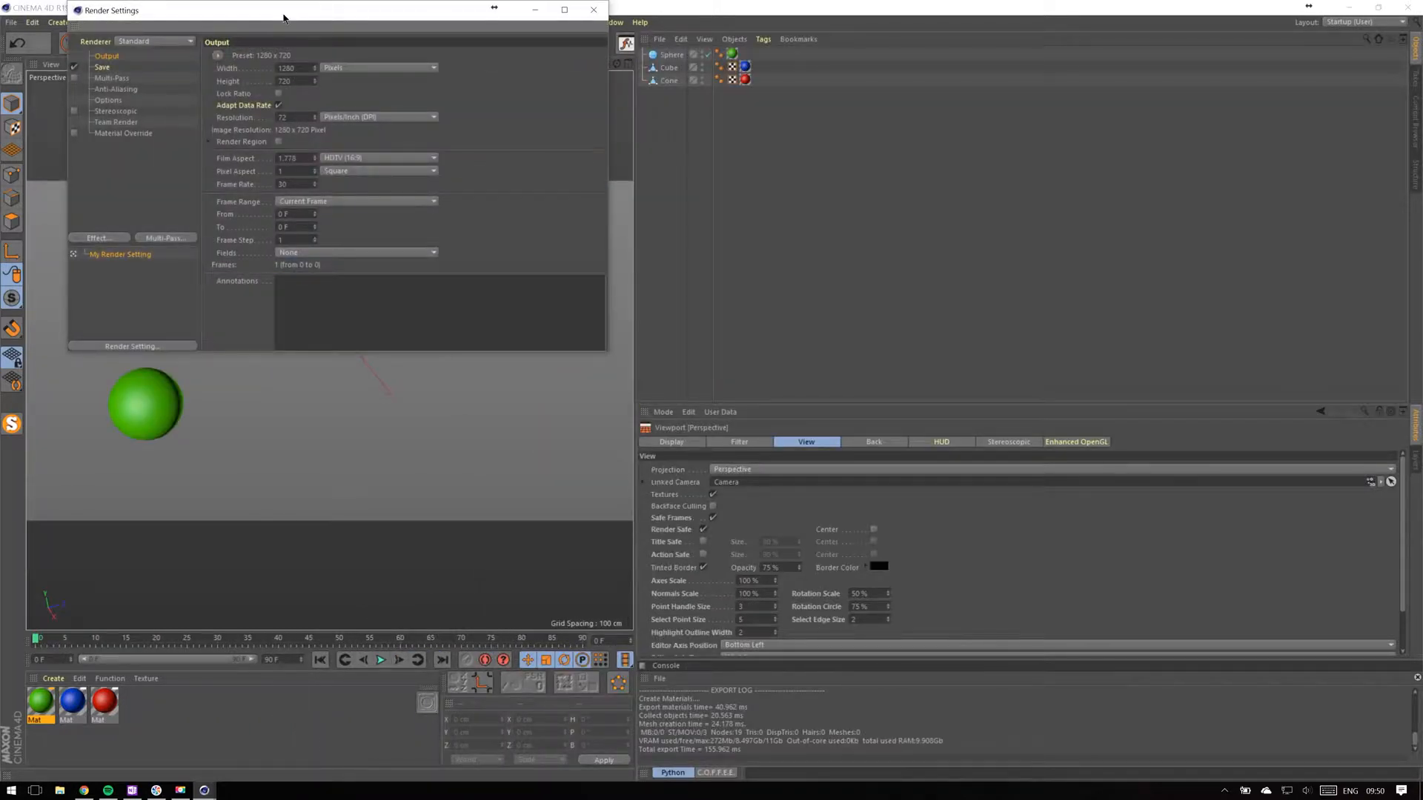
left_click_drag(284, 18, 739, 372)
left_click(733, 460)
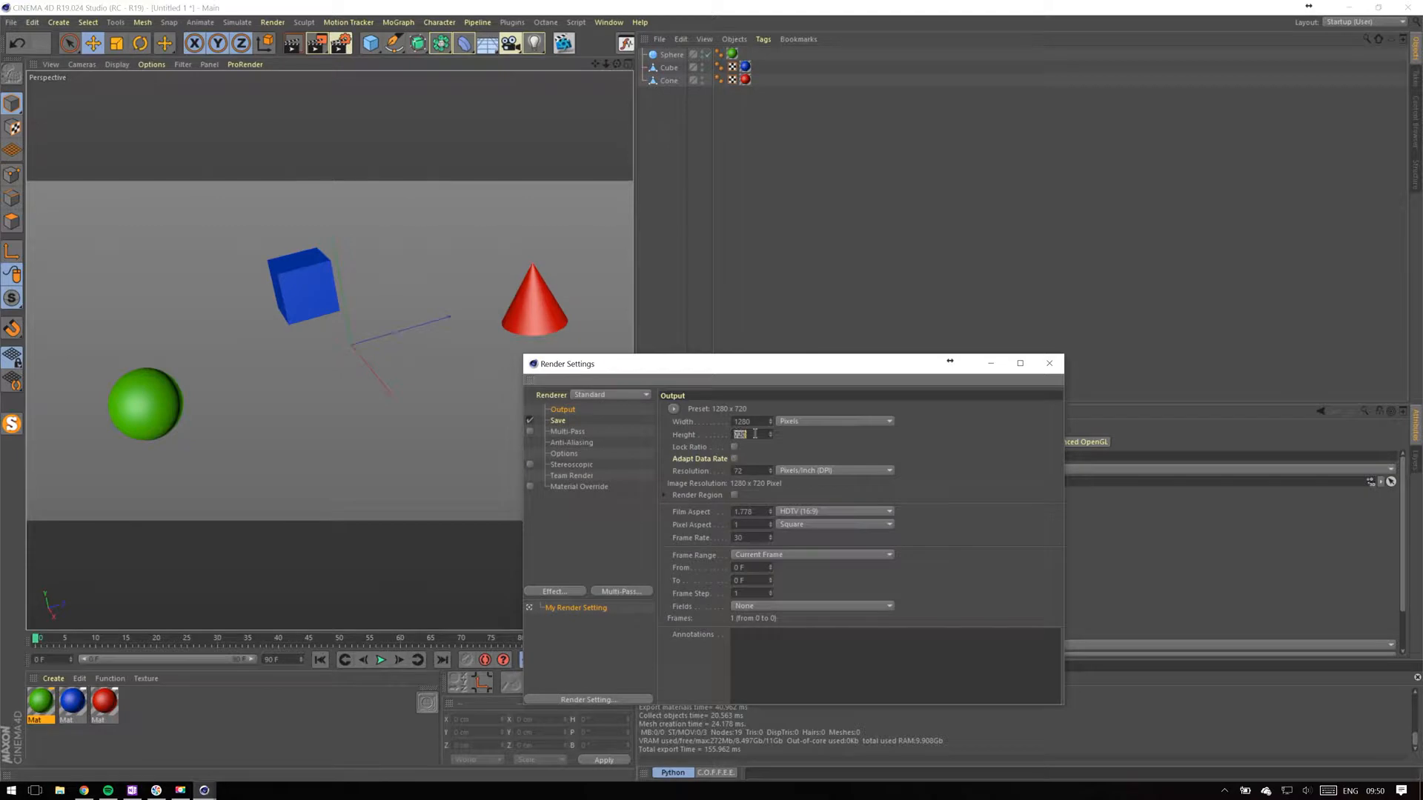
type("1280")
key("Return")
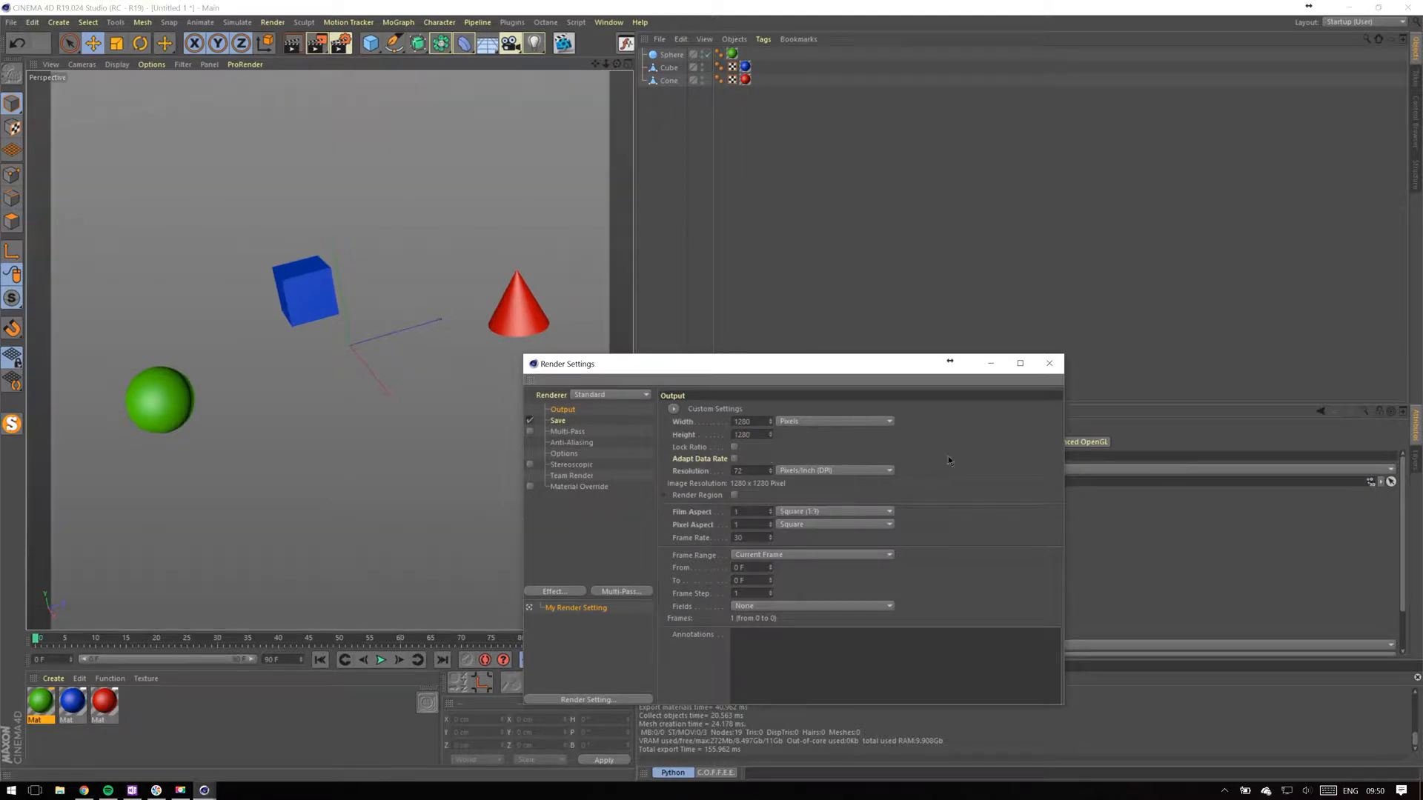
left_click_drag(633, 202, 1096, 318)
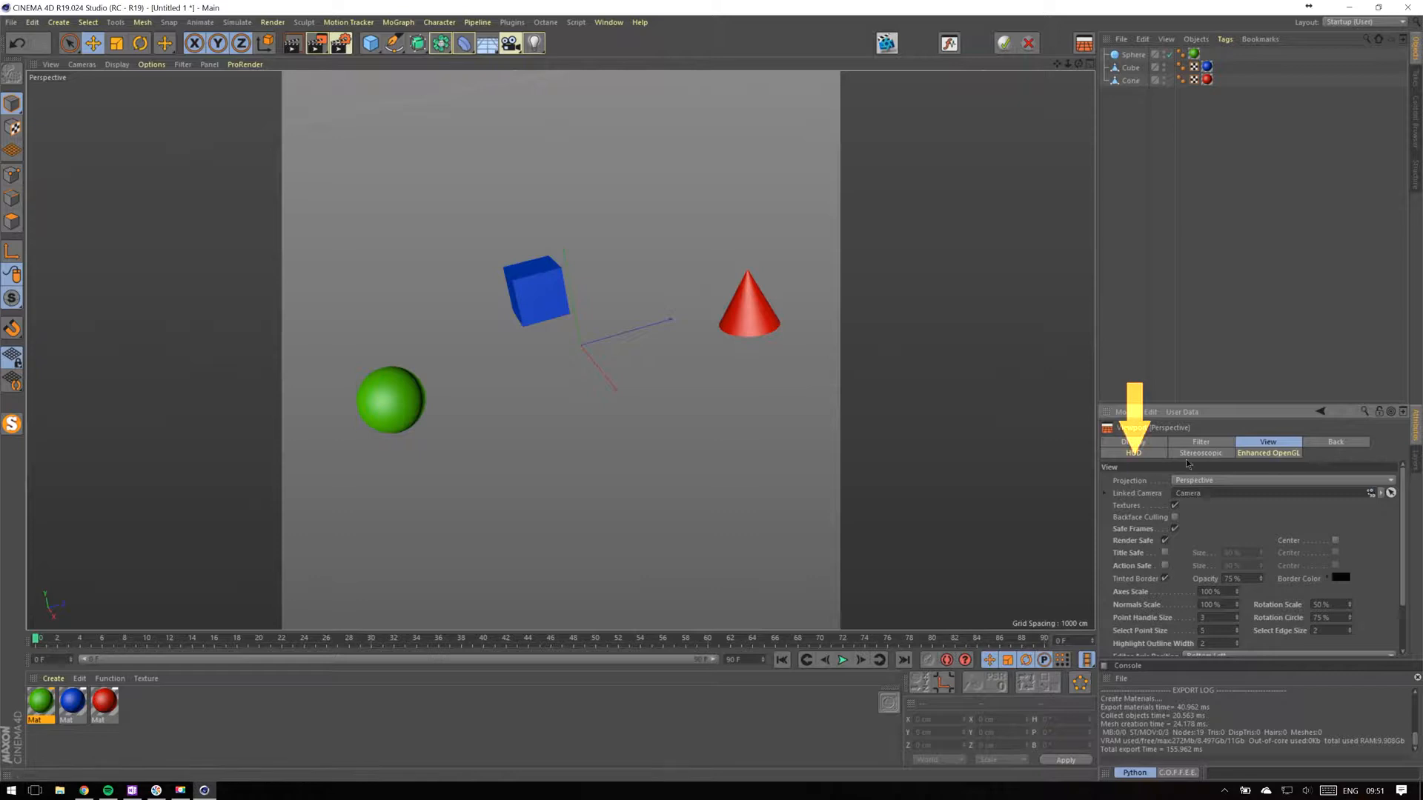
Enable Frames per Second, Camera, Active Objects and OpenGL Statistics in the viewport HUD and review its remaining options.
left_click(1133, 453)
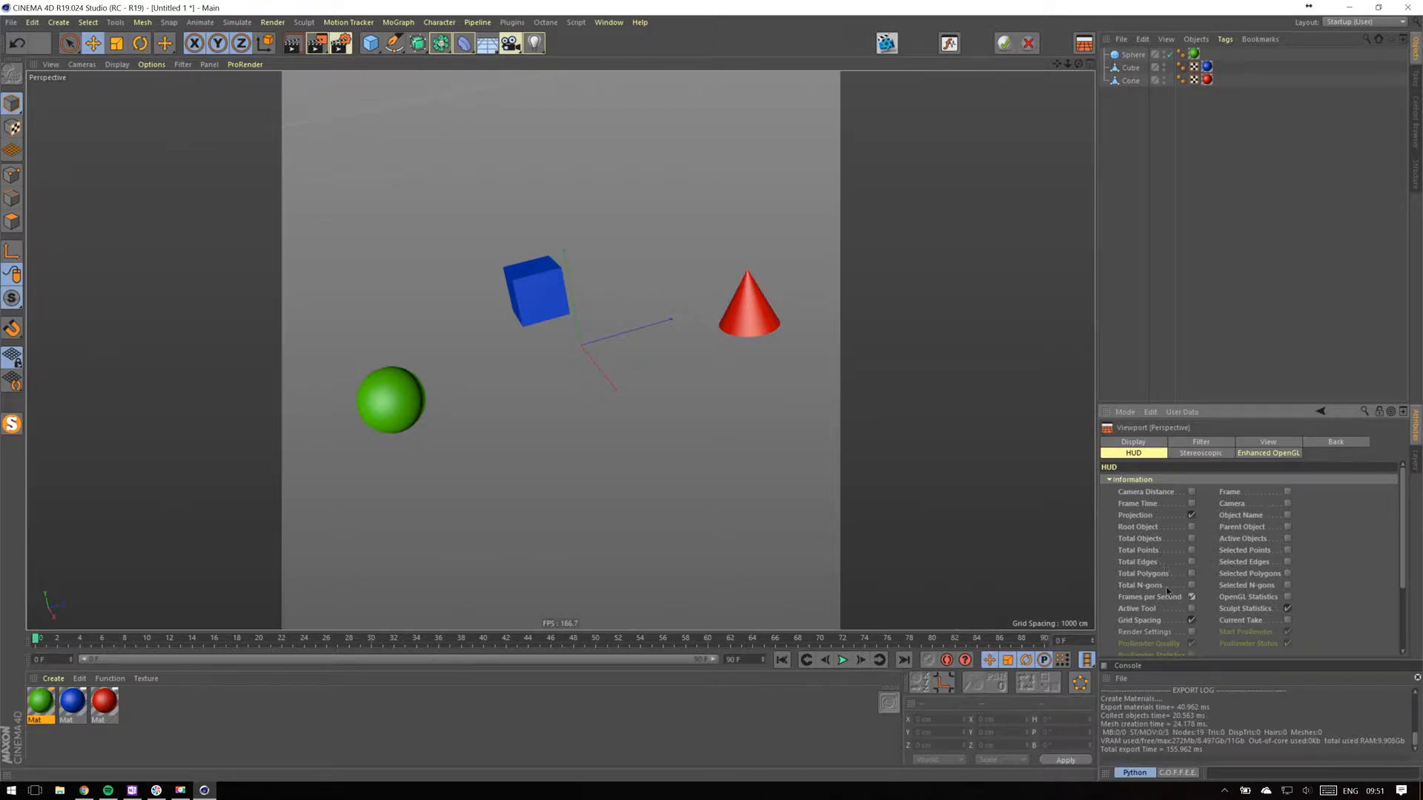
scroll(1167, 587, "down", 3)
scroll(1167, 580, "up", 3)
left_click(1288, 504)
left_click(1288, 539)
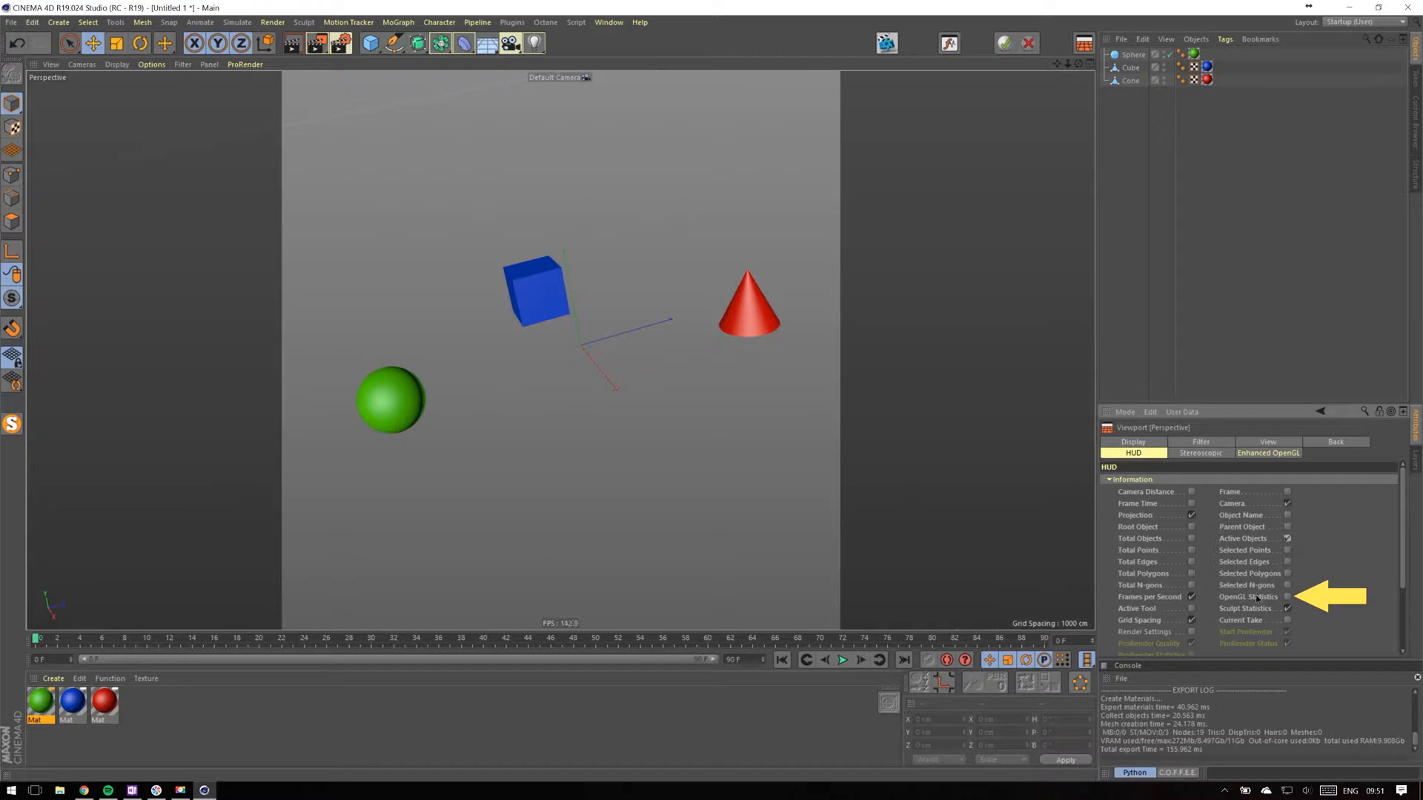
left_click(1288, 597)
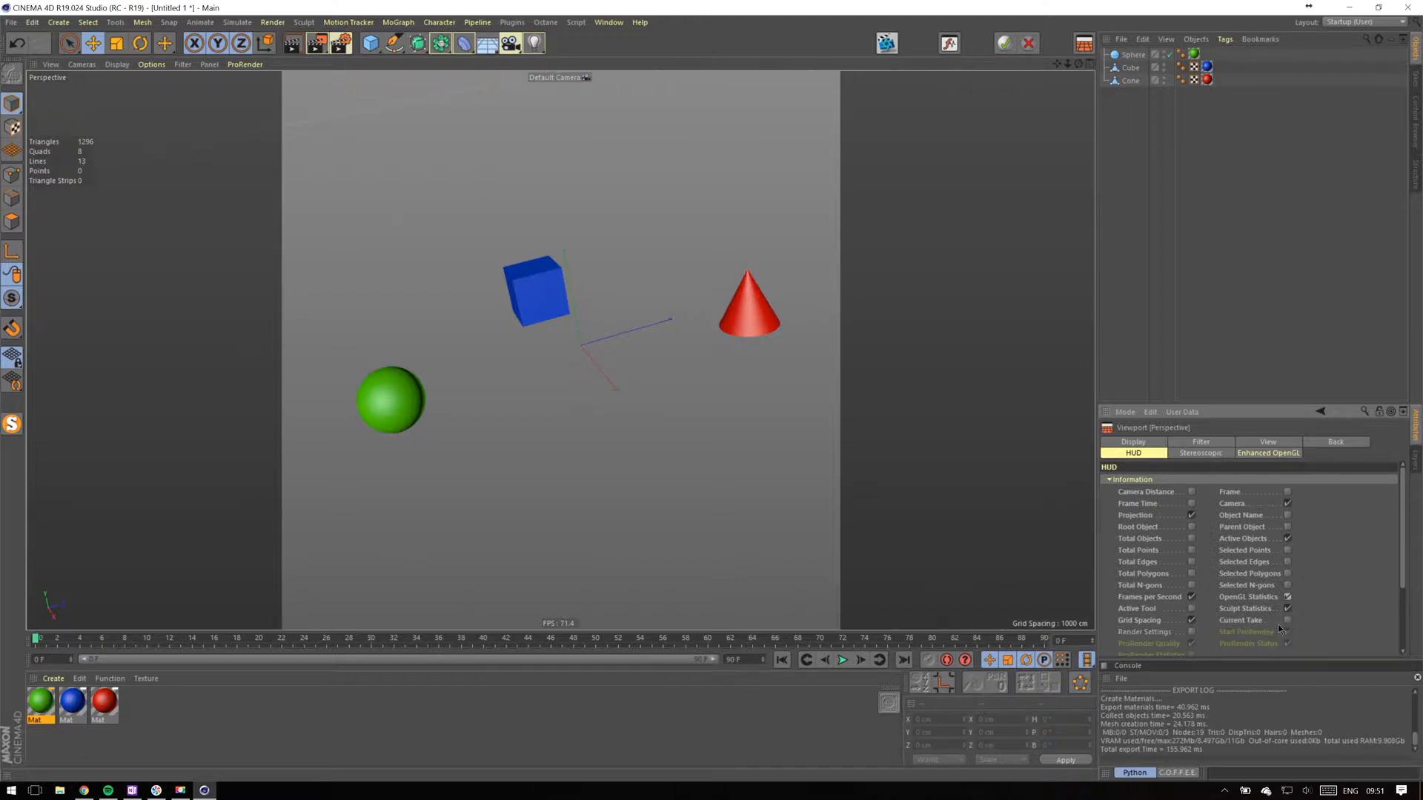
scroll(1278, 629, "down", 3)
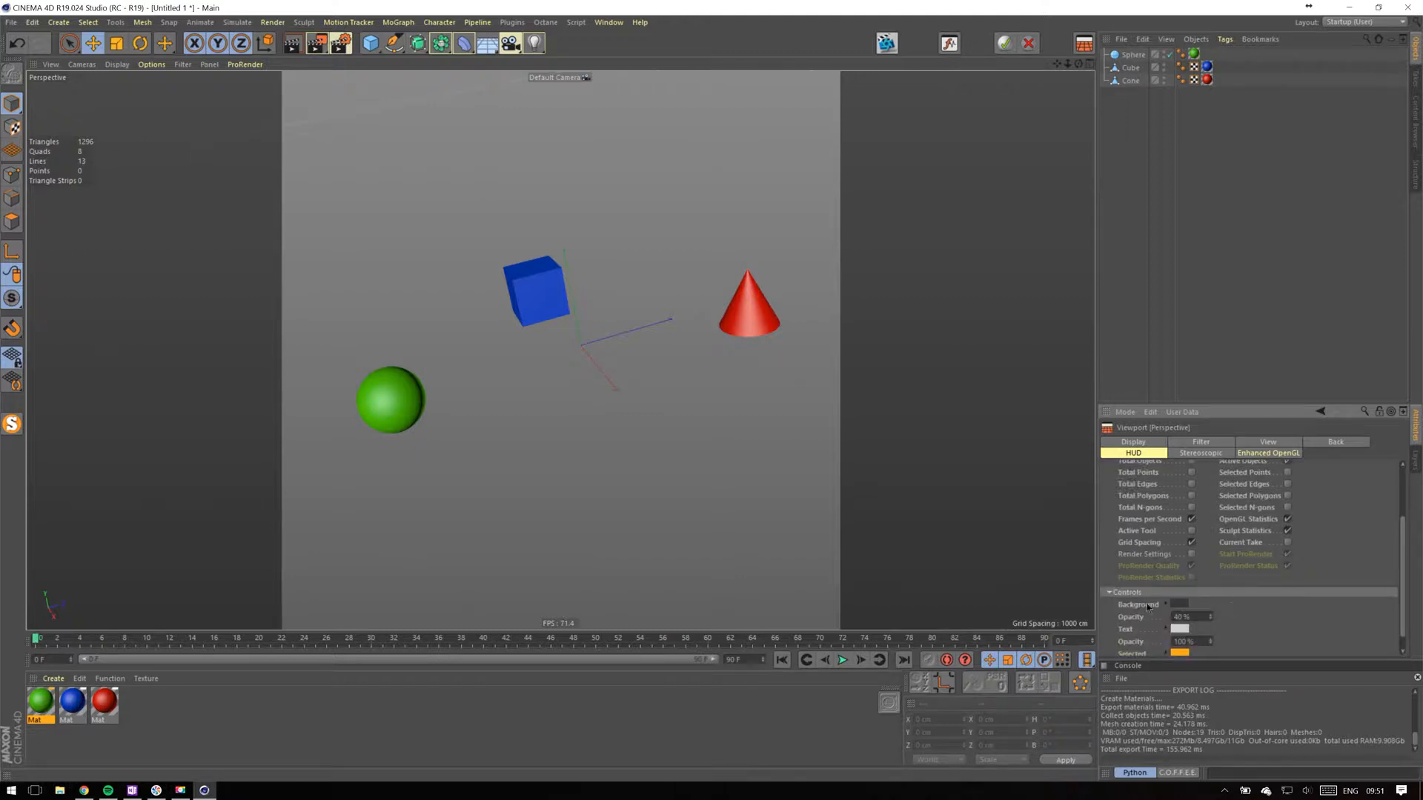
scroll(1245, 626, "down", 1)
scroll(1329, 518, "up", 5)
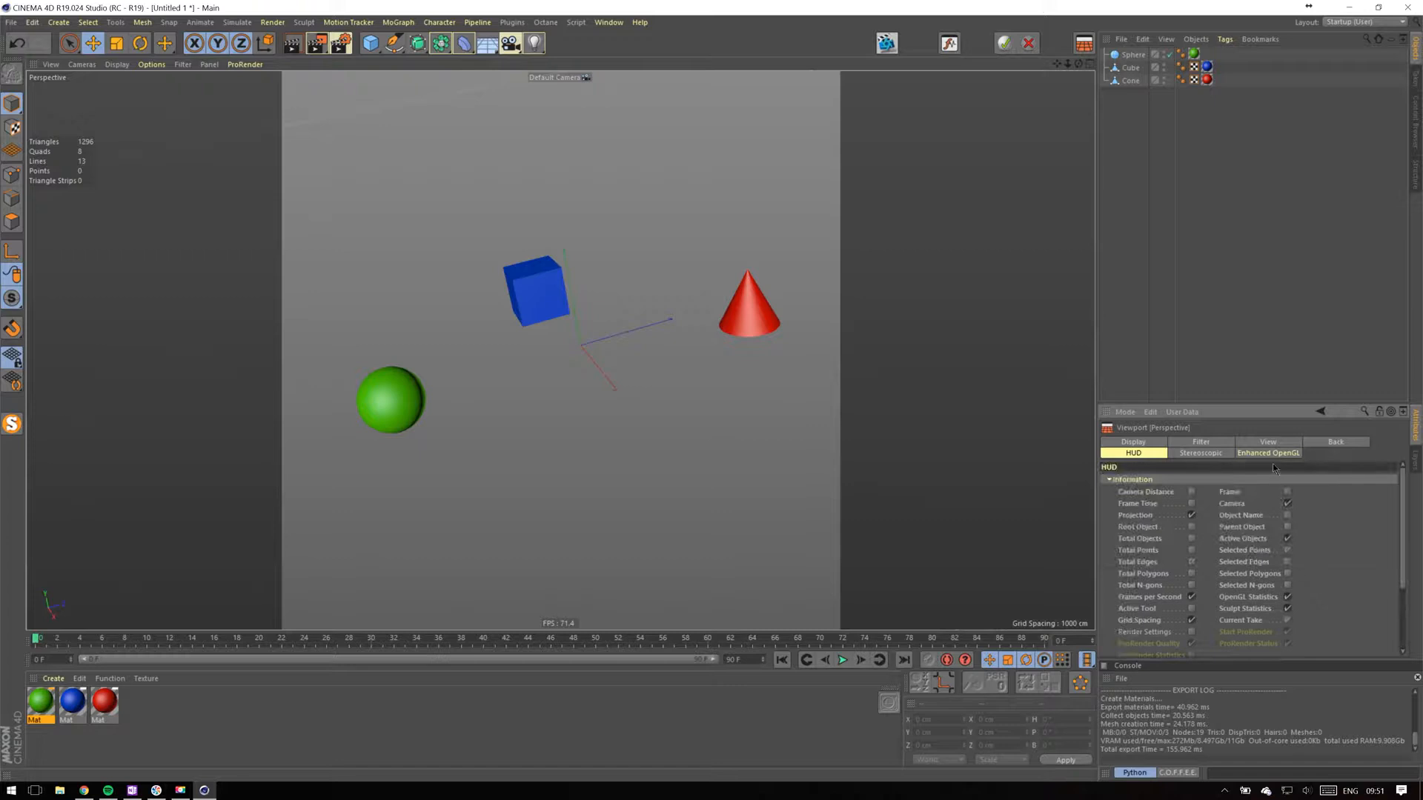
Open the viewport's Enhanced OpenGL settings.
left_click(1244, 454)
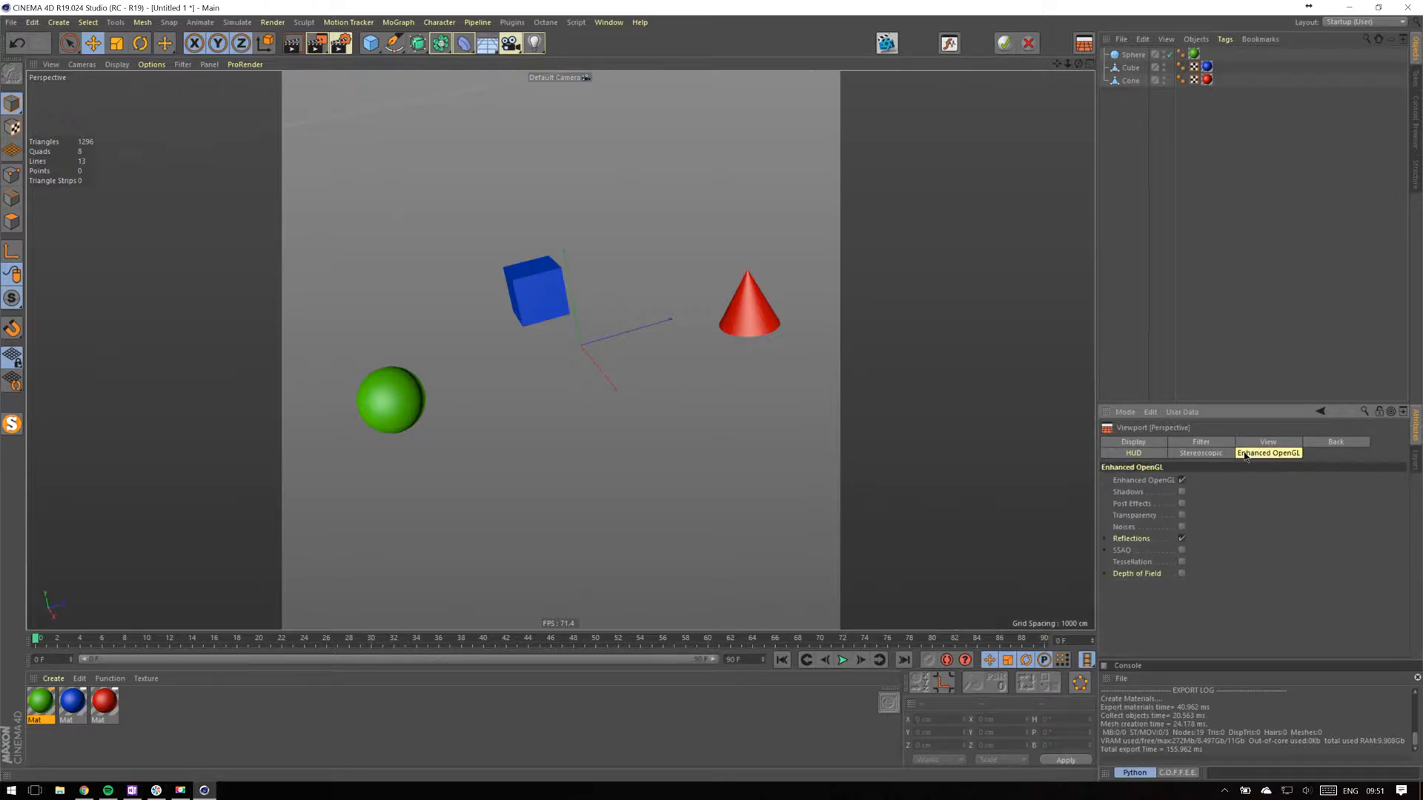